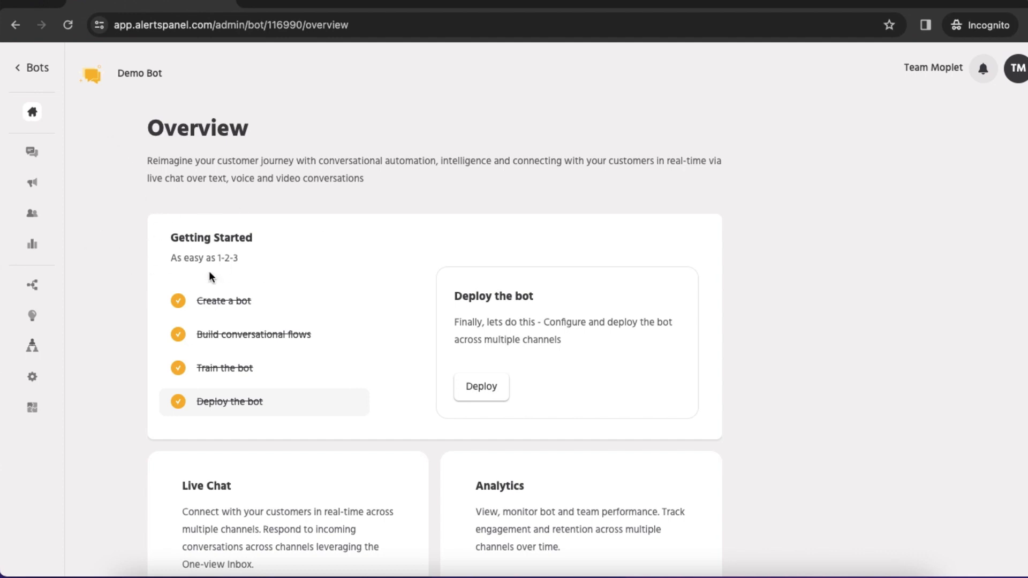
In the bot builder's Welcome new user path, delete the existing Transfer to Agent and Welcome Message nodes.
click(37, 287)
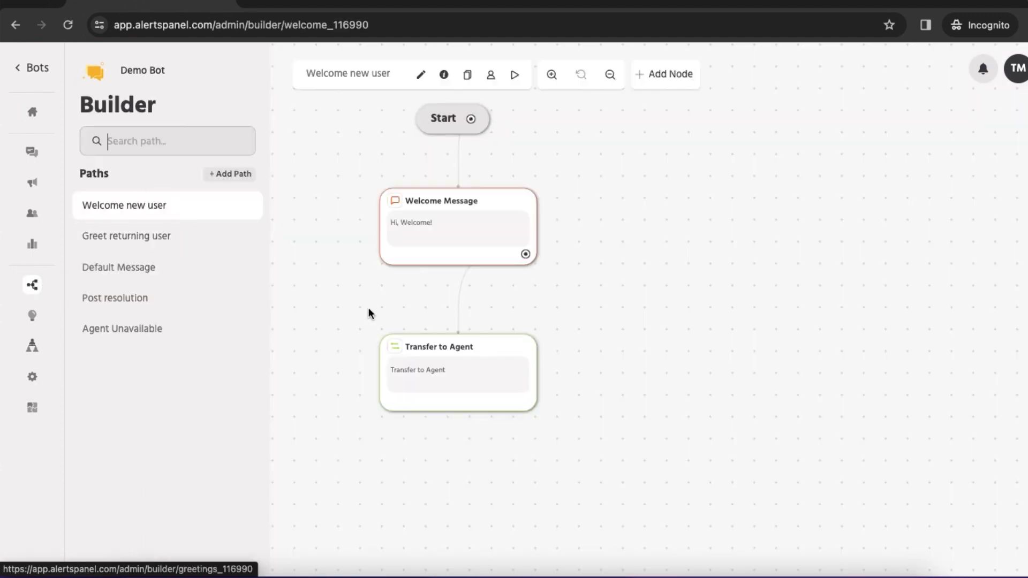
mouse_move(390, 209)
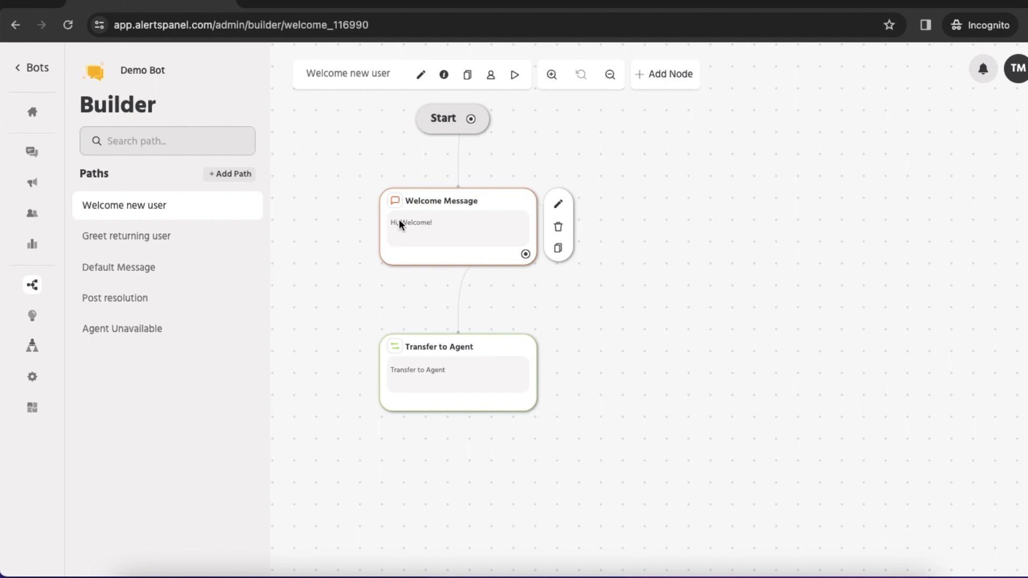
click(557, 229)
click(669, 274)
mouse_move(496, 362)
click(558, 373)
click(662, 416)
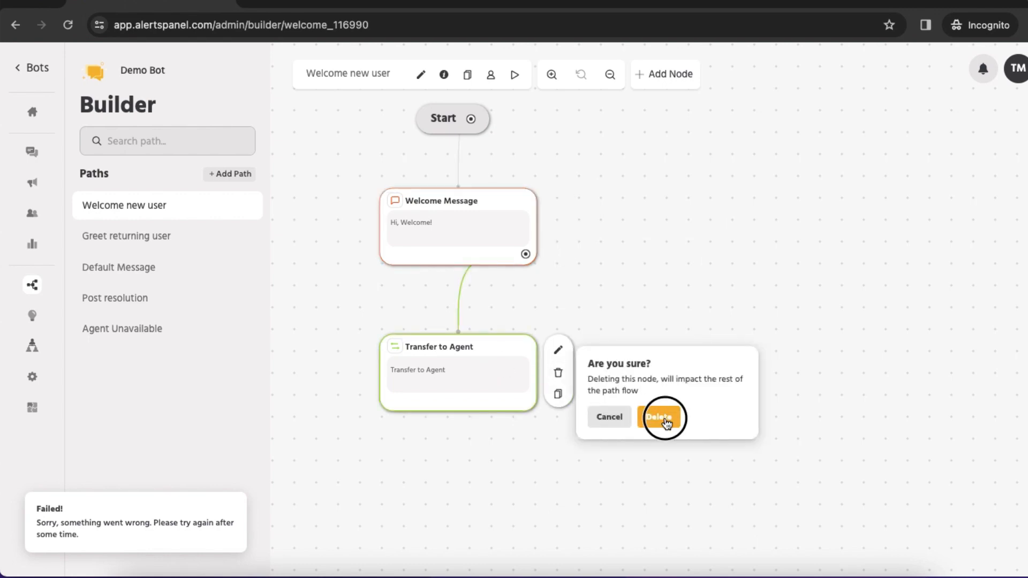
mouse_move(535, 239)
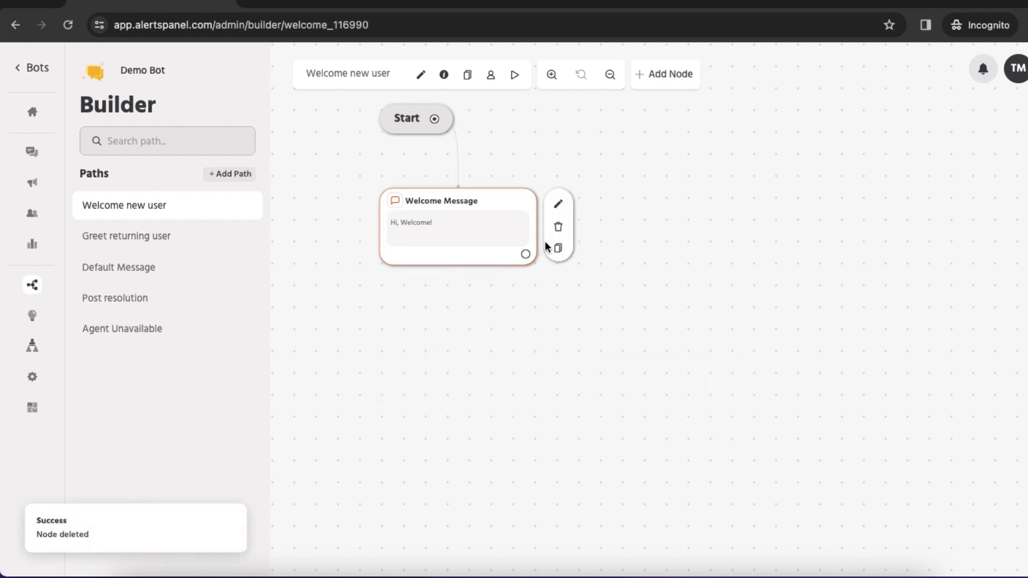
click(558, 227)
click(654, 273)
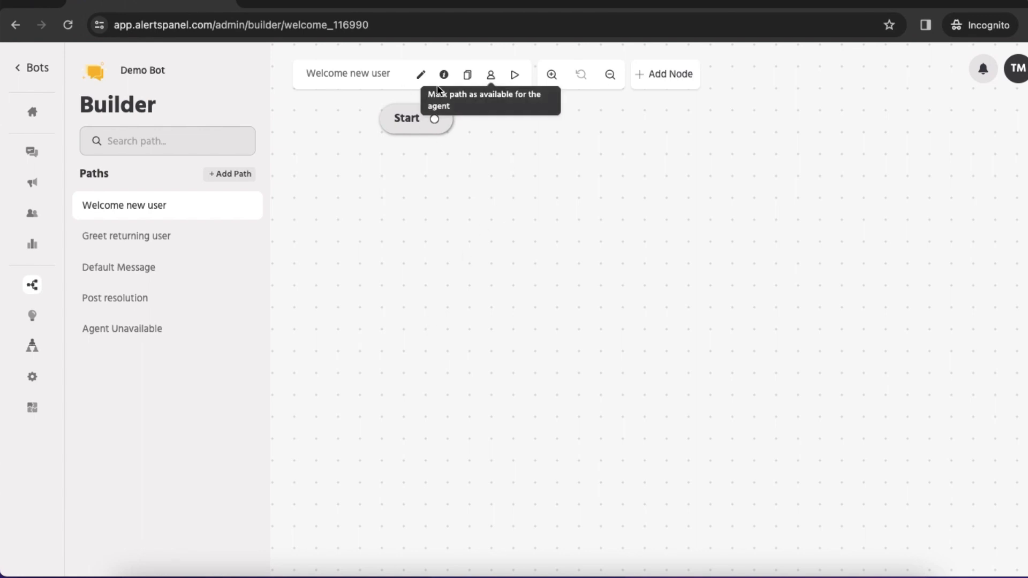
Add a Send Message node to the Welcome new user path and paste the copied "Welcome to Moplet!" text as its message.
click(678, 77)
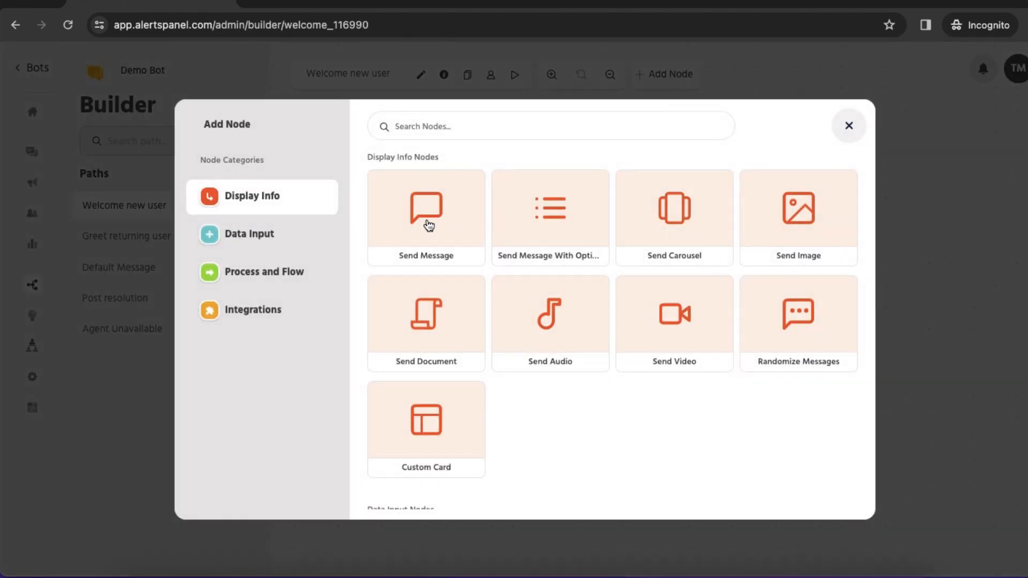
scroll(441, 252, down, 1)
scroll(440, 251, up, 1)
scroll(471, 291, down, 1)
scroll(468, 283, up, 1)
click(445, 227)
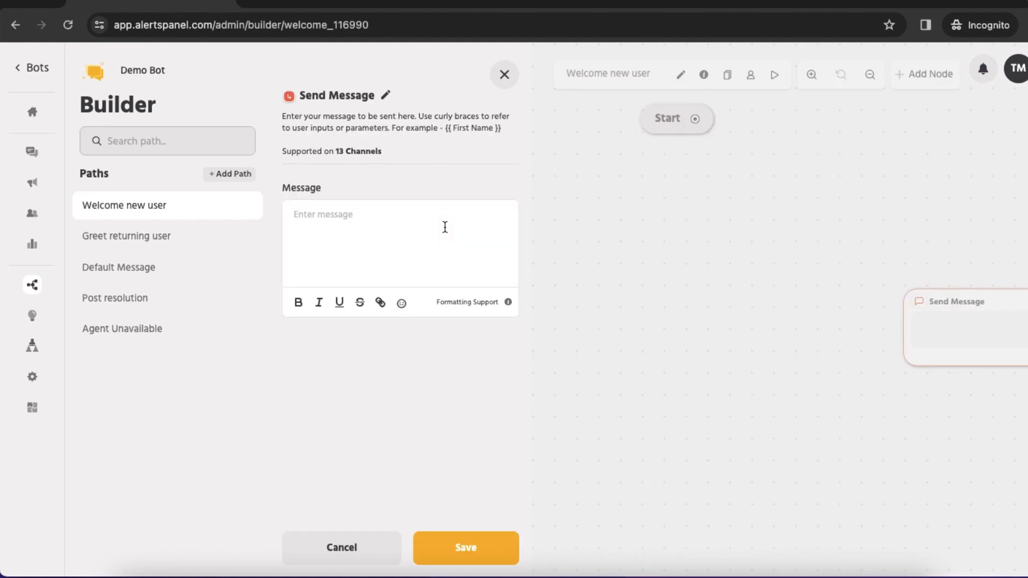
click(379, 224)
text(Welcome to Mople! Your gateway to digital success. Whether it's boosting your online presence, enhancing engagement, or driving sales, we're here to help. Feel free to ask any questions or explore our services. Let's embark on this digital journey together!)
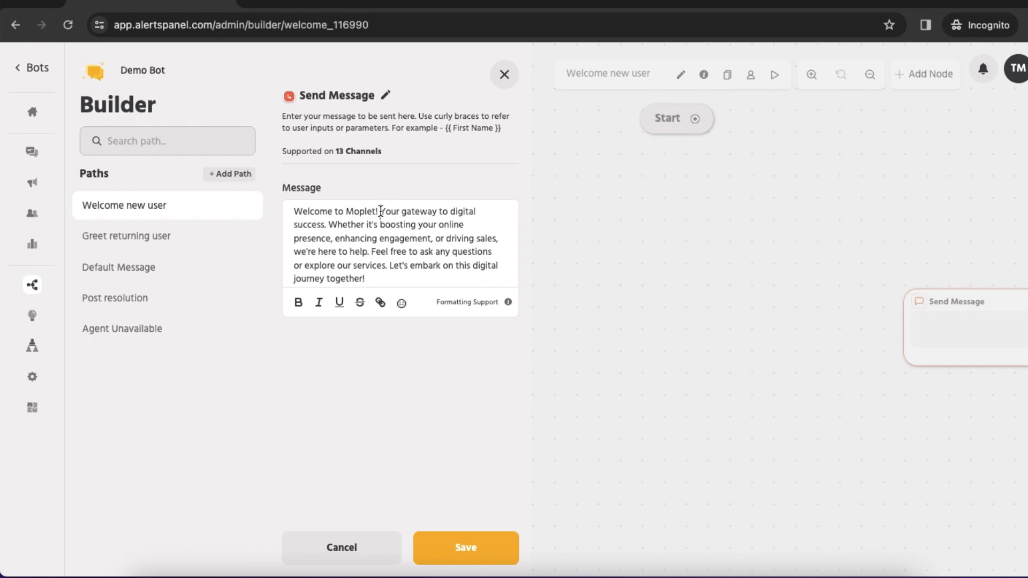
Put "Welcome to Moplet!" on its own line in bold, followed by a Waving Hand emoji.
click(380, 211)
key(Return)
drag(382, 208, 287, 207)
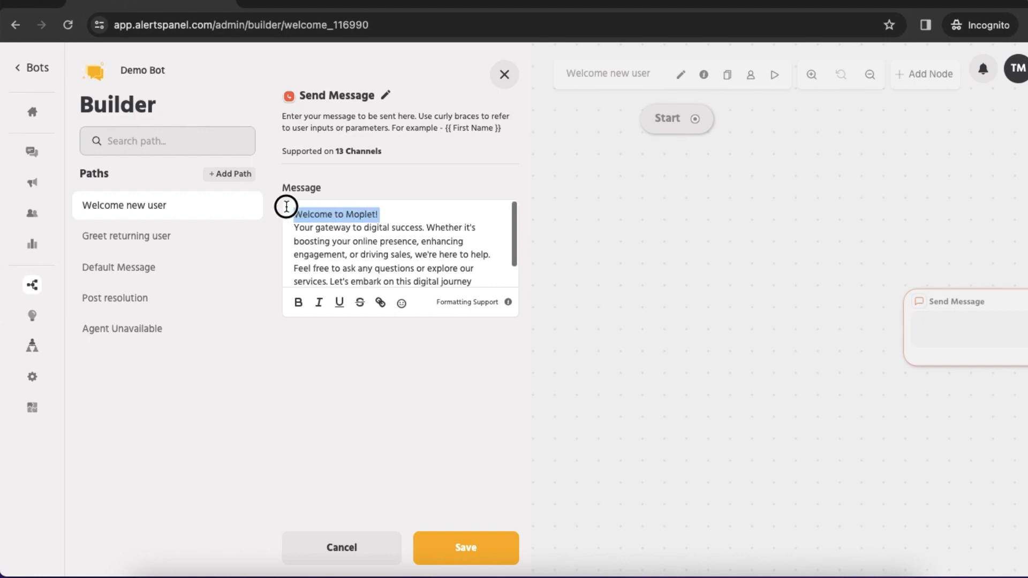
click(299, 303)
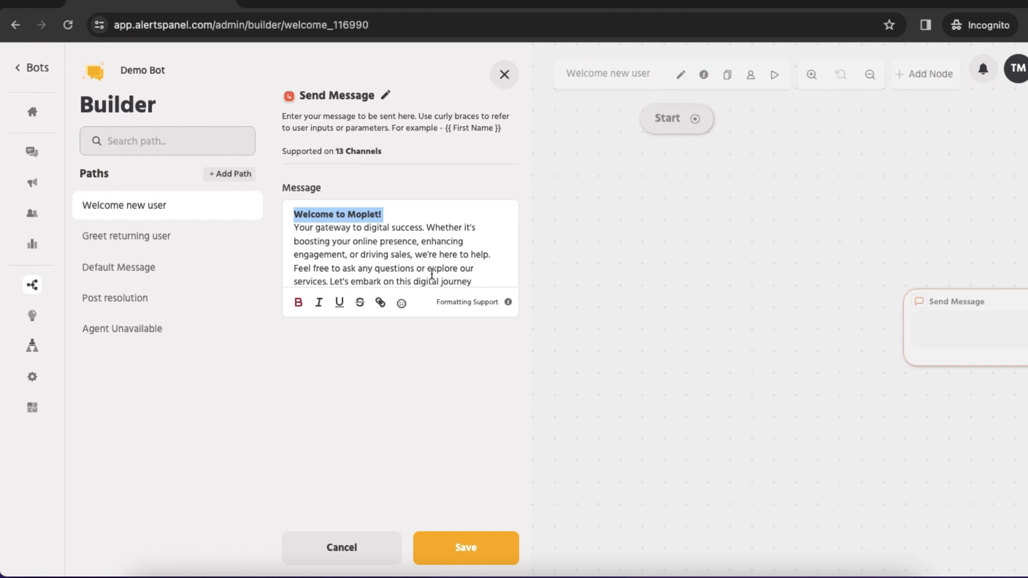
click(393, 218)
click(402, 304)
scroll(421, 364, down, 3)
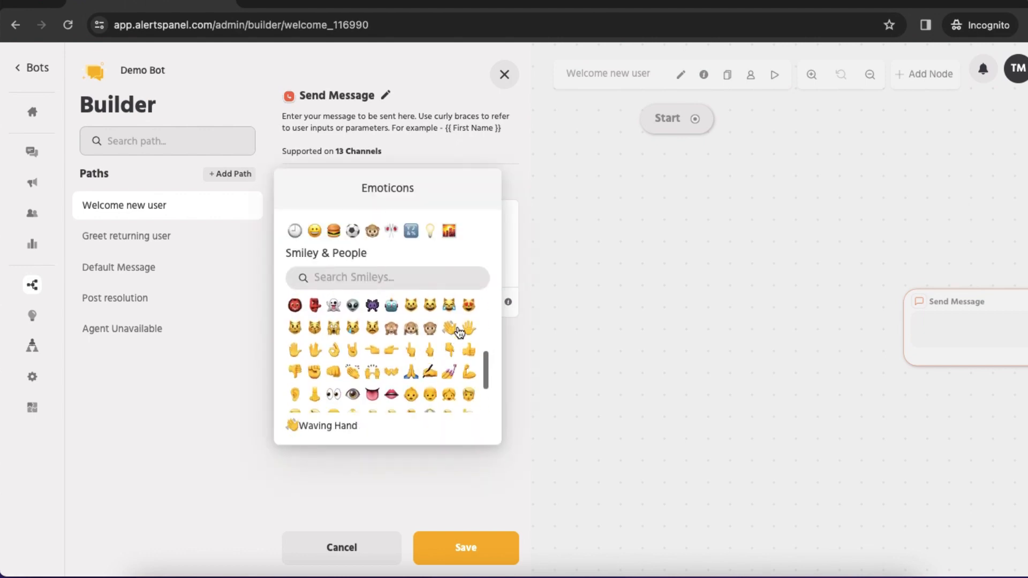
click(448, 364)
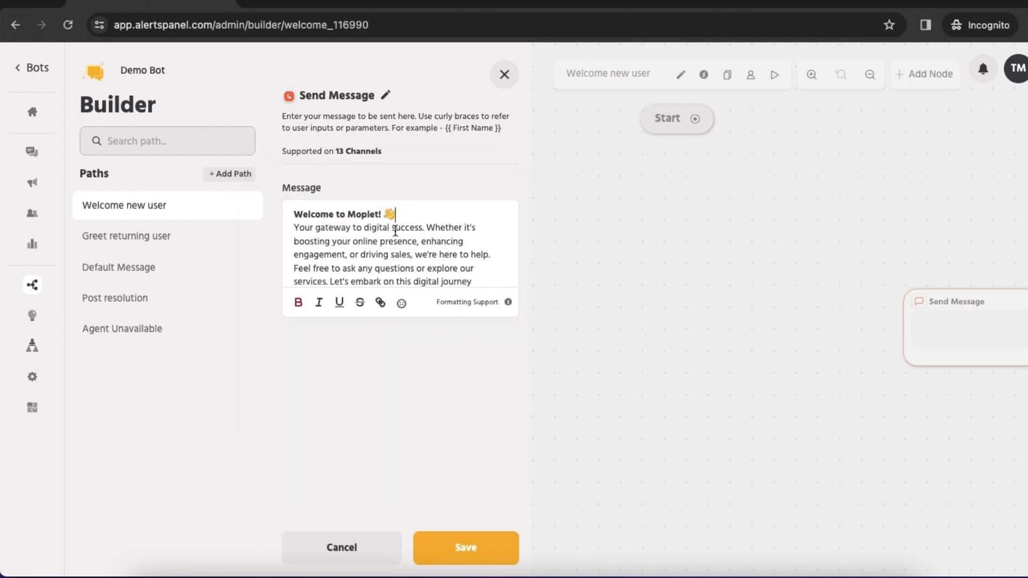
Save the Send Message node and reposition it on the canvas just below the Start node.
scroll(461, 257, down, 2)
click(476, 545)
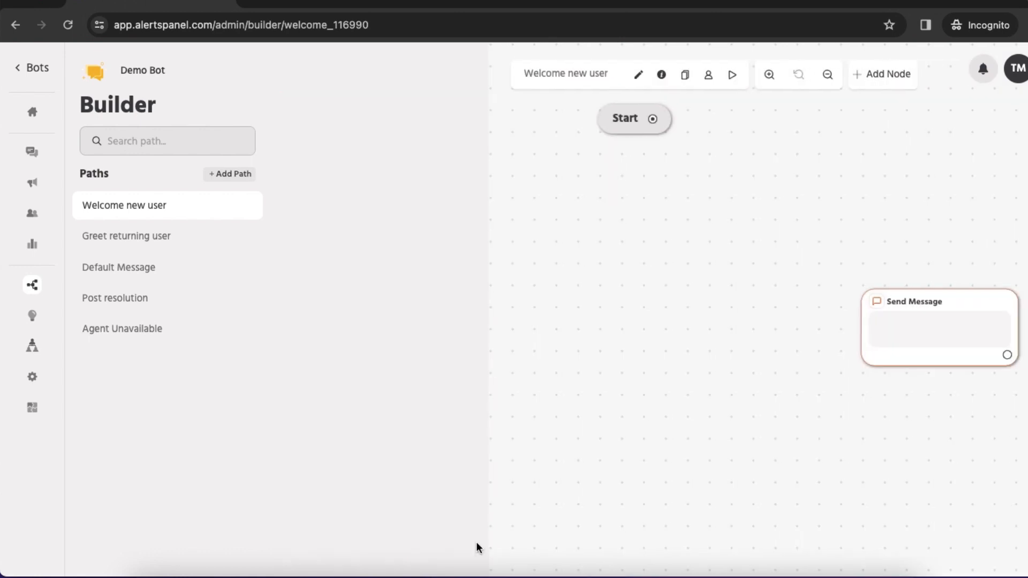
drag(732, 298, 488, 241)
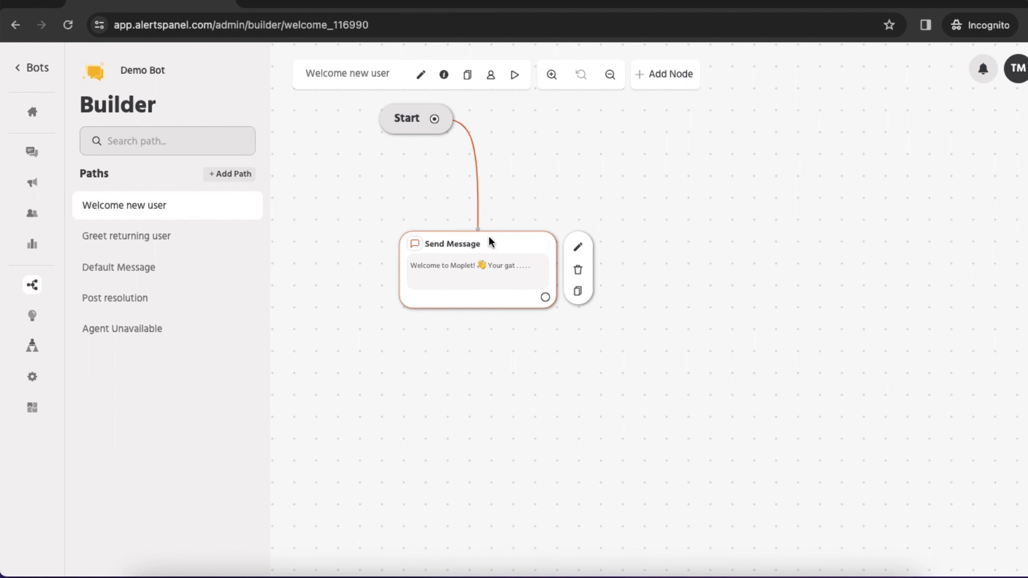
Create a new path named "Menu".
click(232, 174)
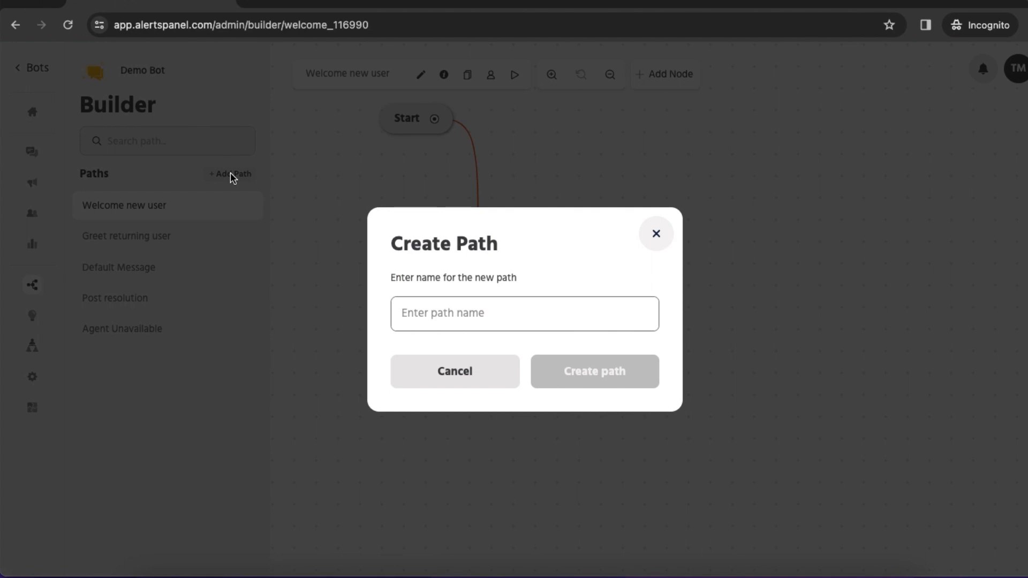
text(Menu)
click(605, 364)
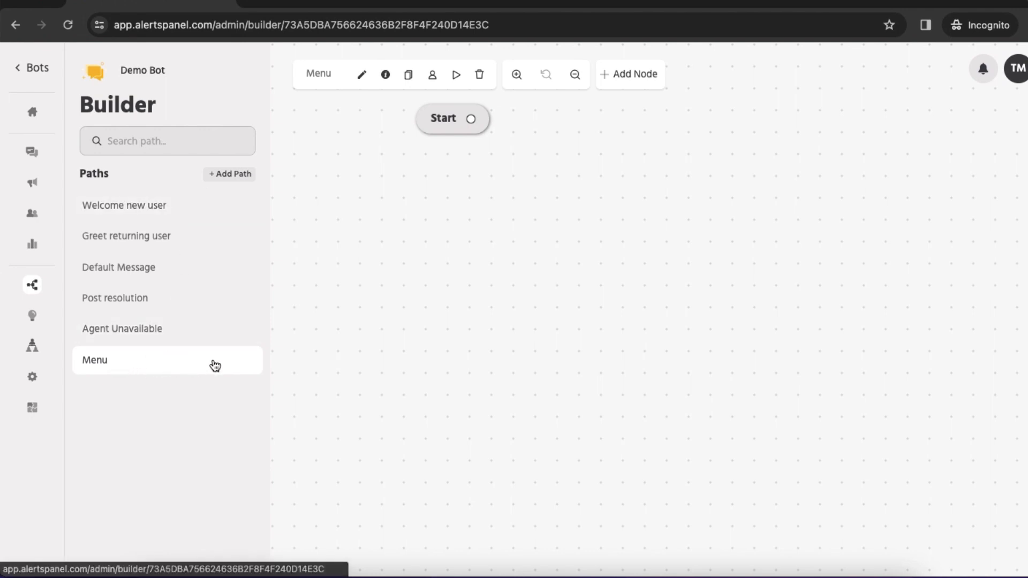
In the Welcome new user path, connect a Trigger a path node to the Send Message node, target the Menu path and save it.
click(124, 205)
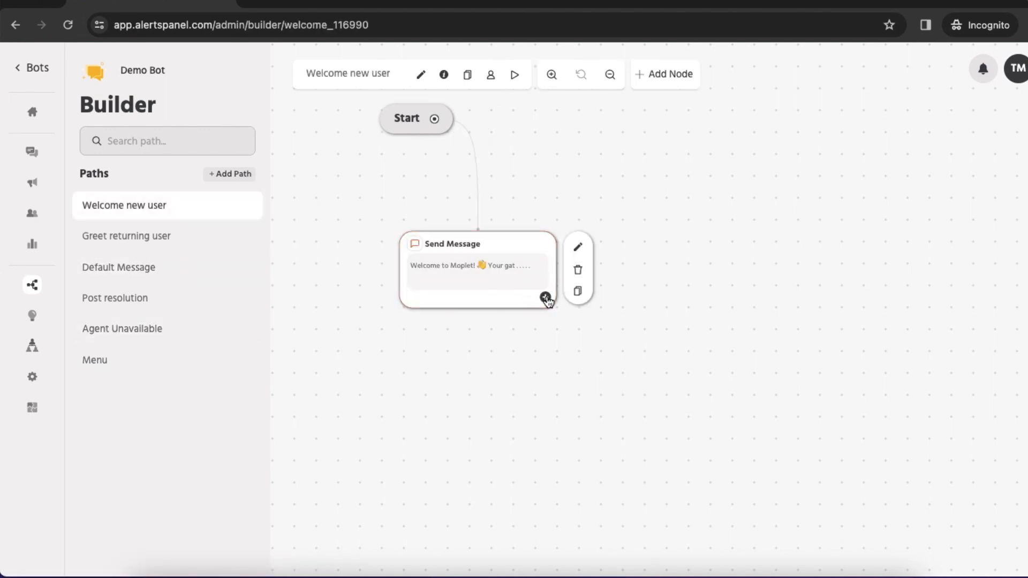
click(546, 299)
scroll(547, 301, down, 9)
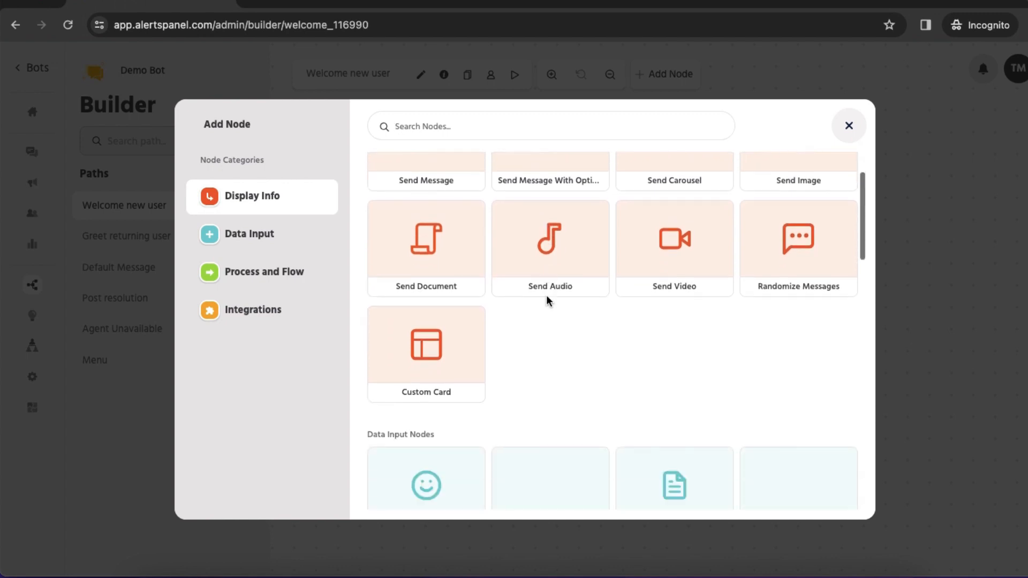
scroll(546, 295, down, 1)
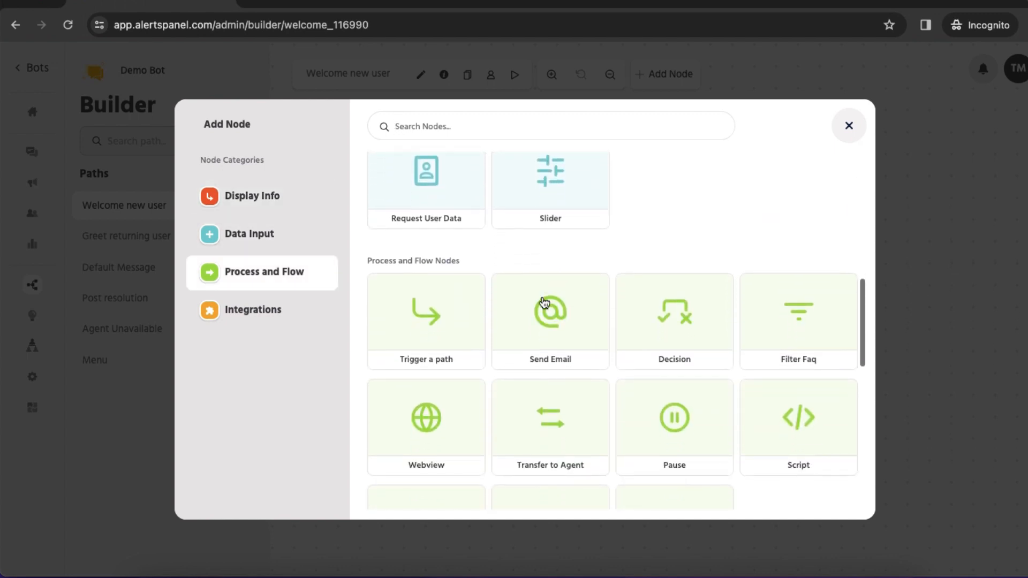
click(434, 349)
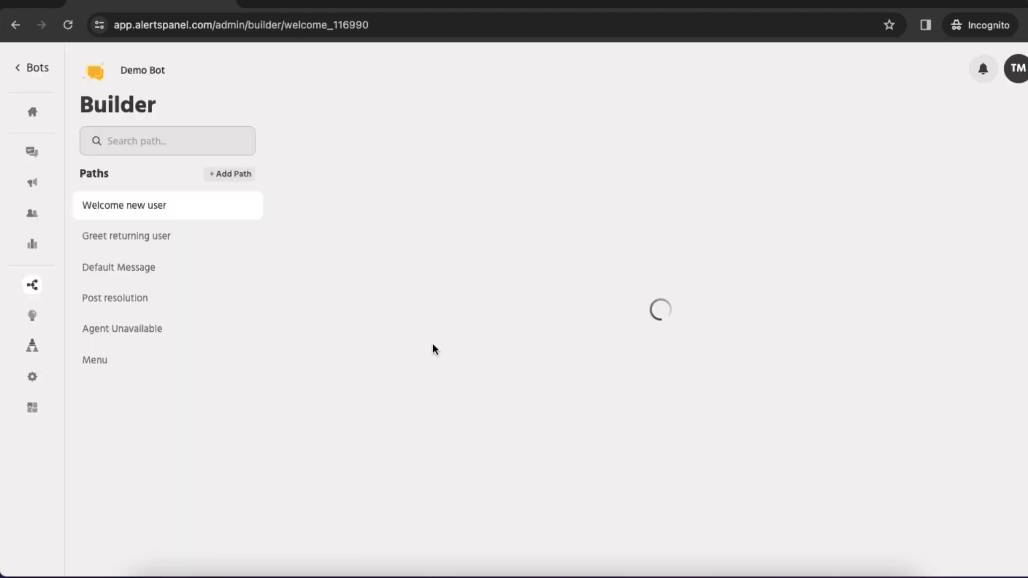
click(377, 207)
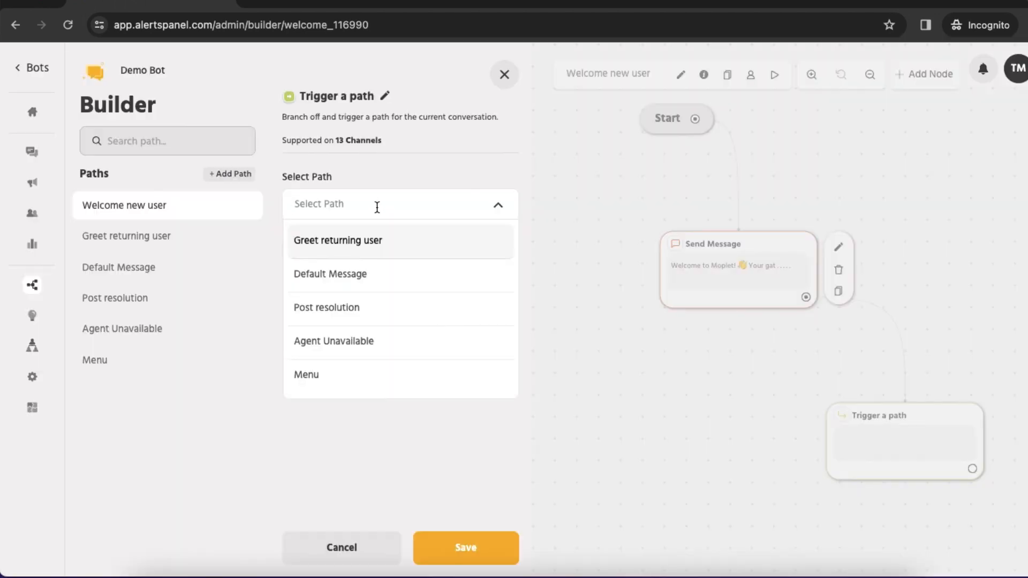
text(menu)
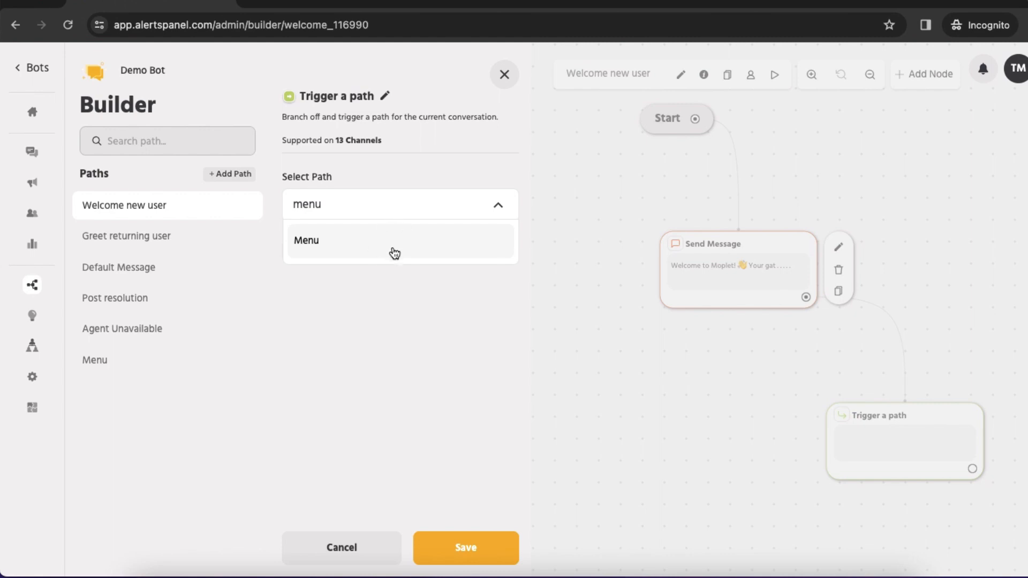
click(394, 252)
click(471, 548)
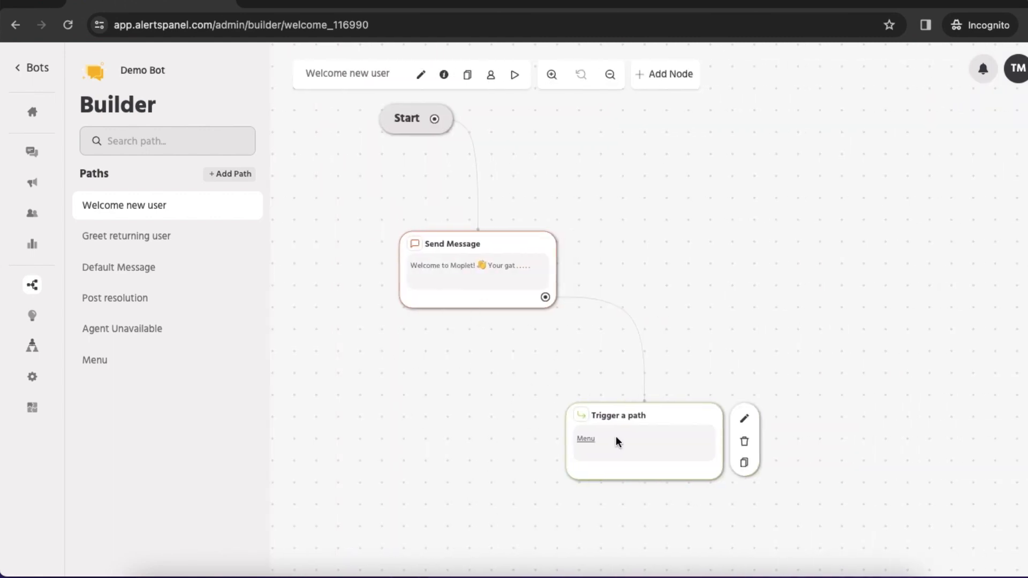
Open the Menu path through the link in the Trigger a path node.
mouse_move(454, 277)
mouse_move(681, 451)
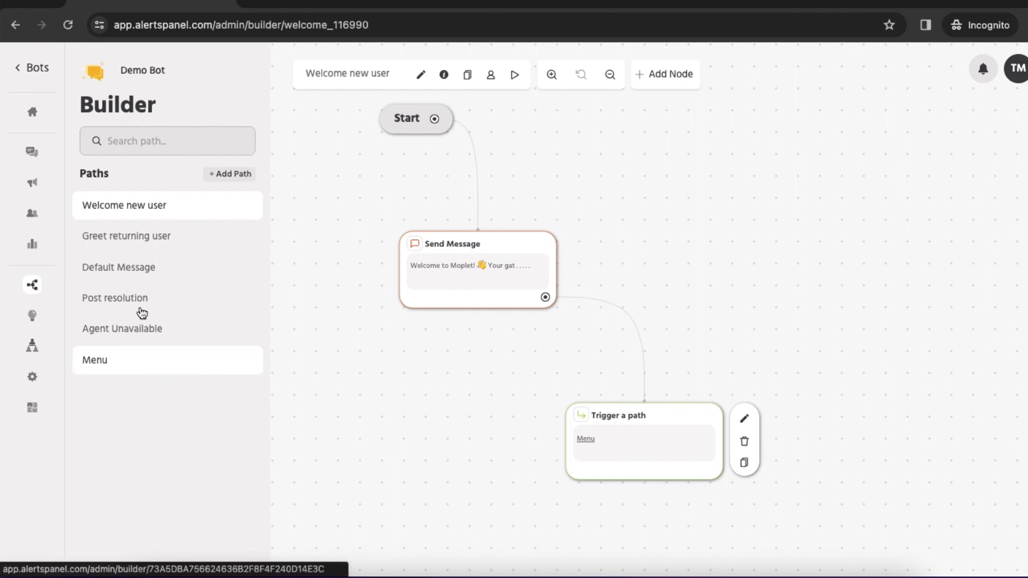
click(586, 438)
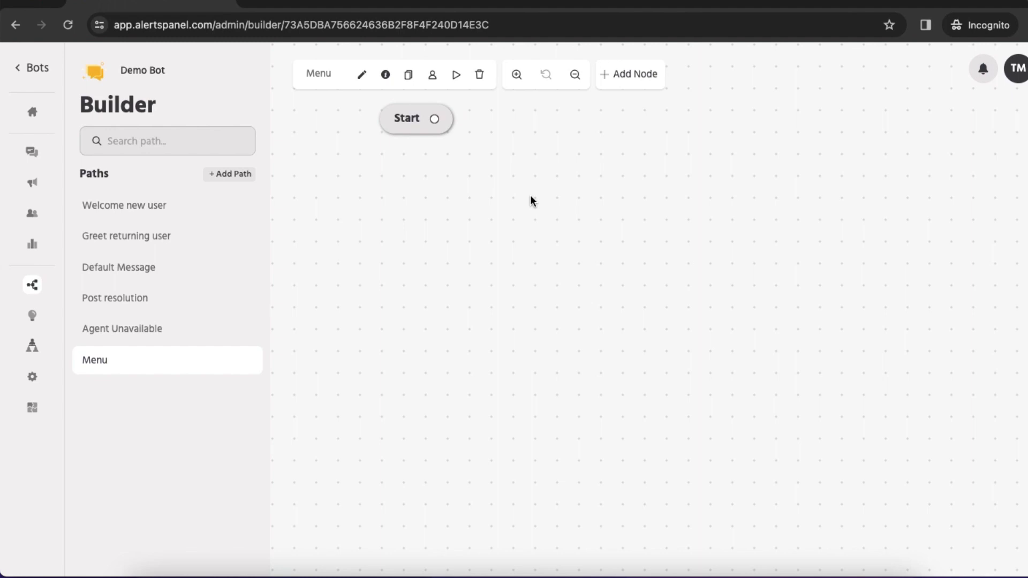
Switch to the Basic Whatsapp Bot Work Flow PDF to check the branches under Menu, and return to the bot builder.
key(ctrl+Up)
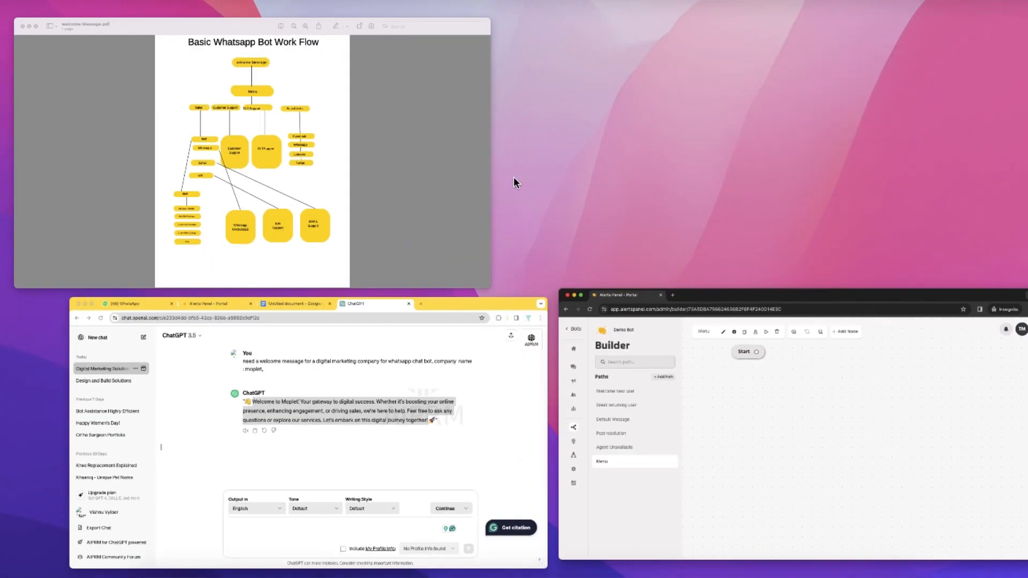
click(421, 116)
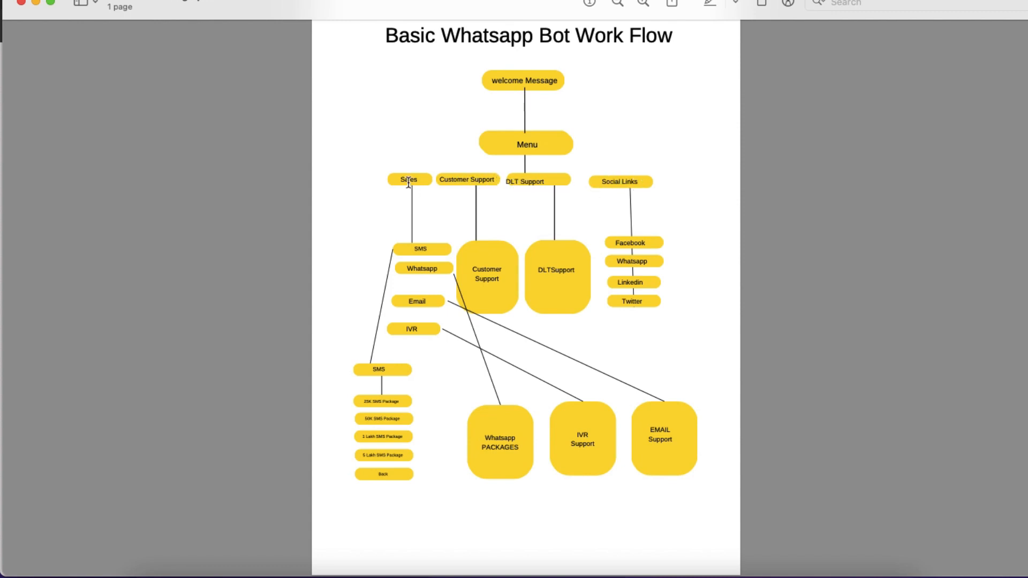
key(ctrl+Up)
click(756, 441)
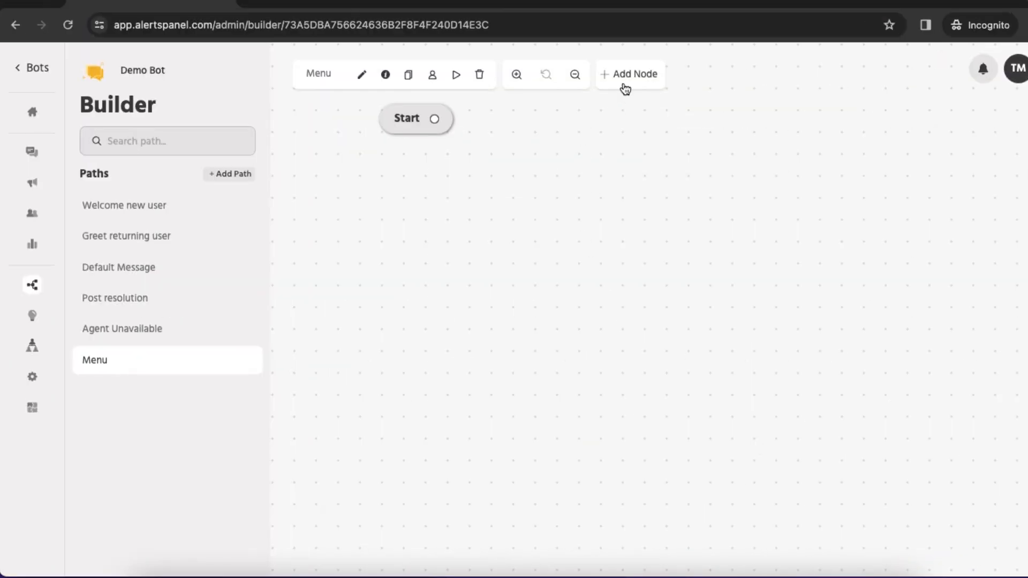
Add a Send Message With Options node to the Menu path with the message "Select the option below" and a Backhand Index Pointing Down emoji.
click(626, 79)
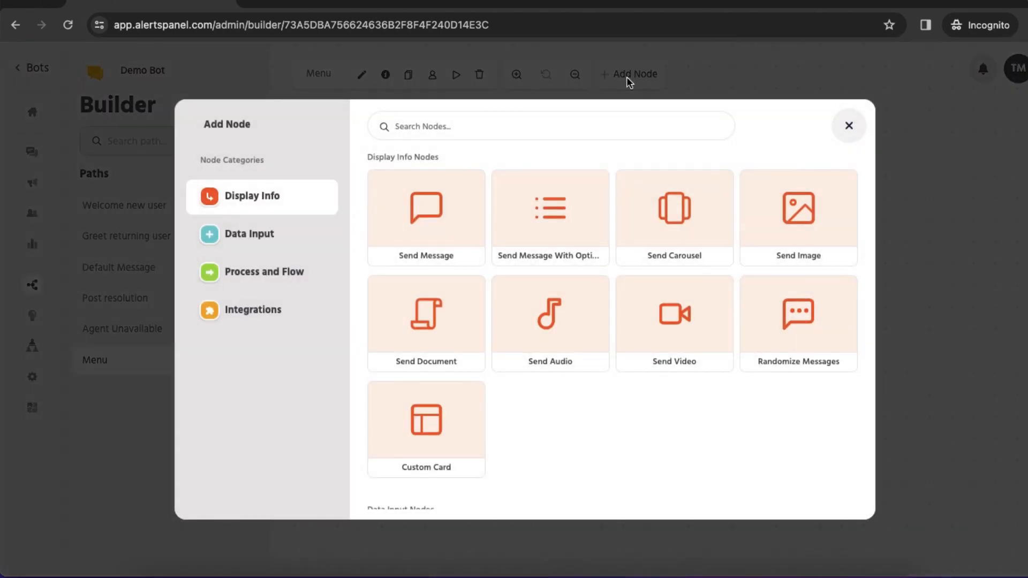
click(574, 231)
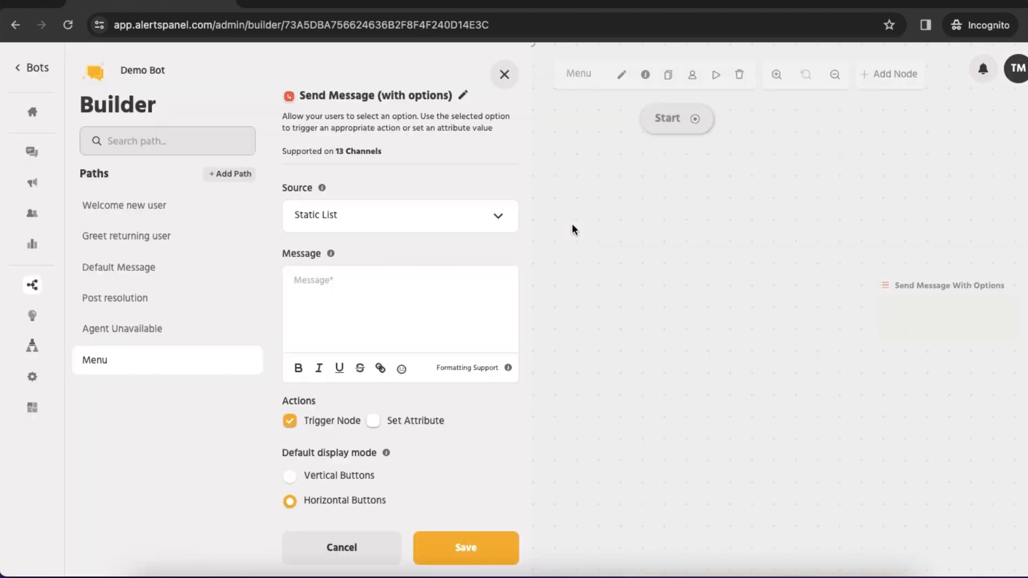
click(338, 276)
text(Select the option below)
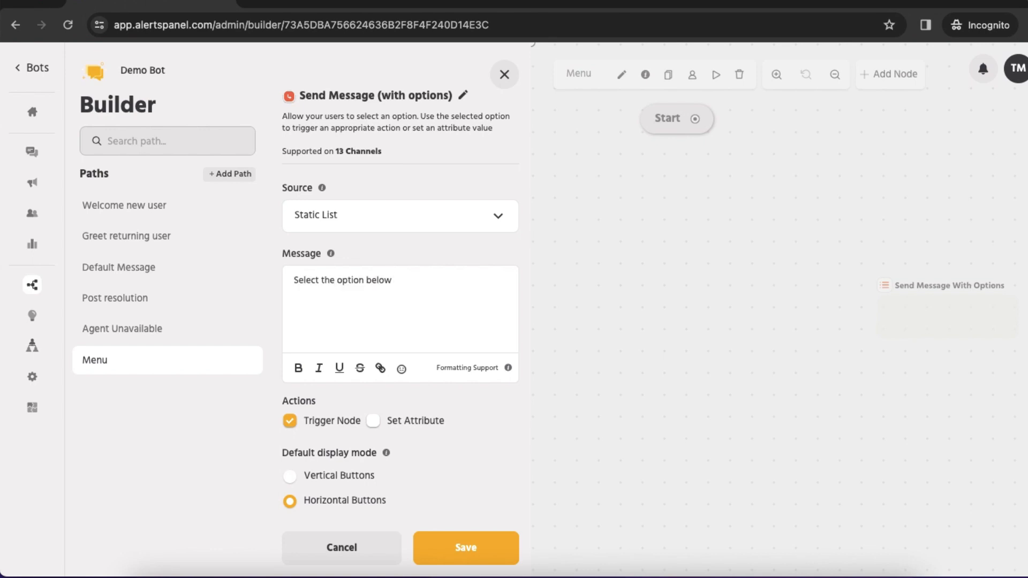
click(401, 368)
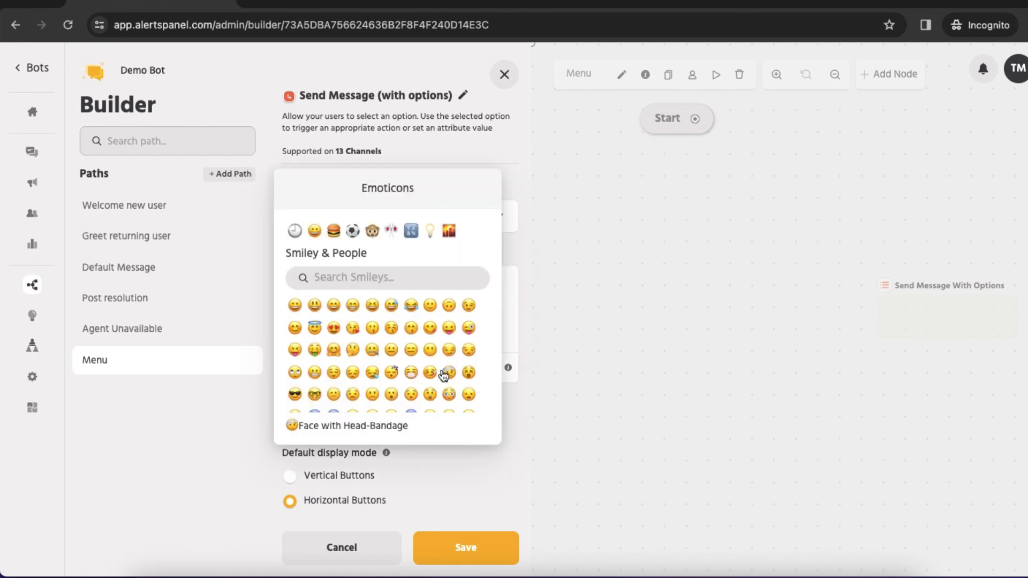
scroll(449, 364, down, 5)
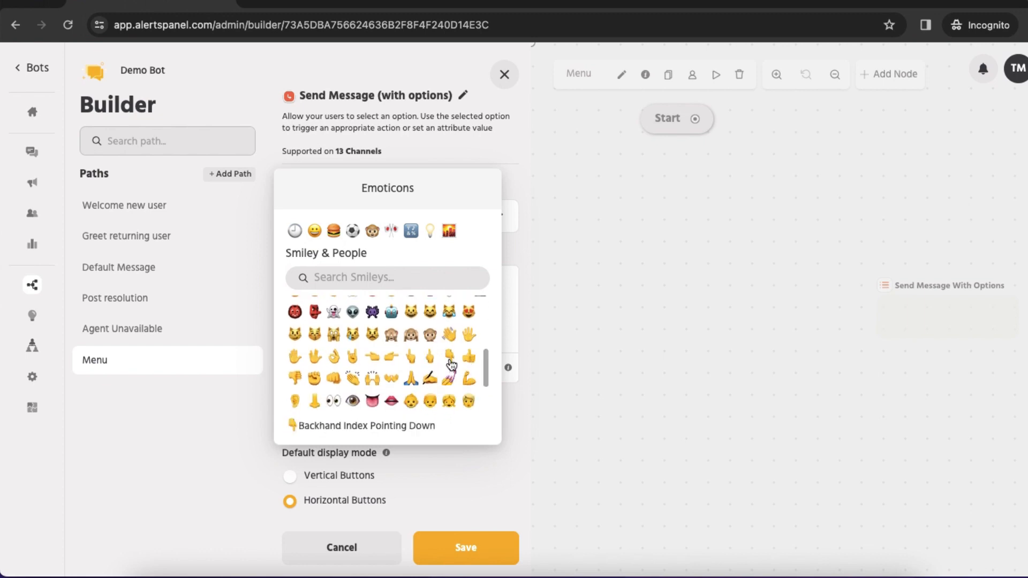
click(450, 358)
Check the branches under Menu in the Basic Whatsapp Bot Work Flow PDF, and title Option 1 "Sales" in the bot builder.
scroll(440, 350, down, 1)
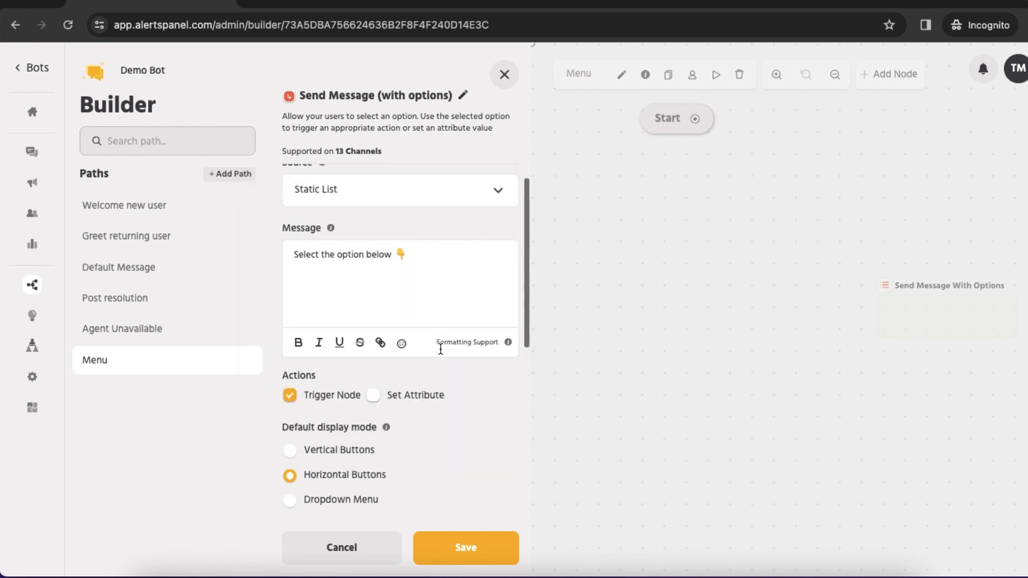
scroll(440, 349, down, 6)
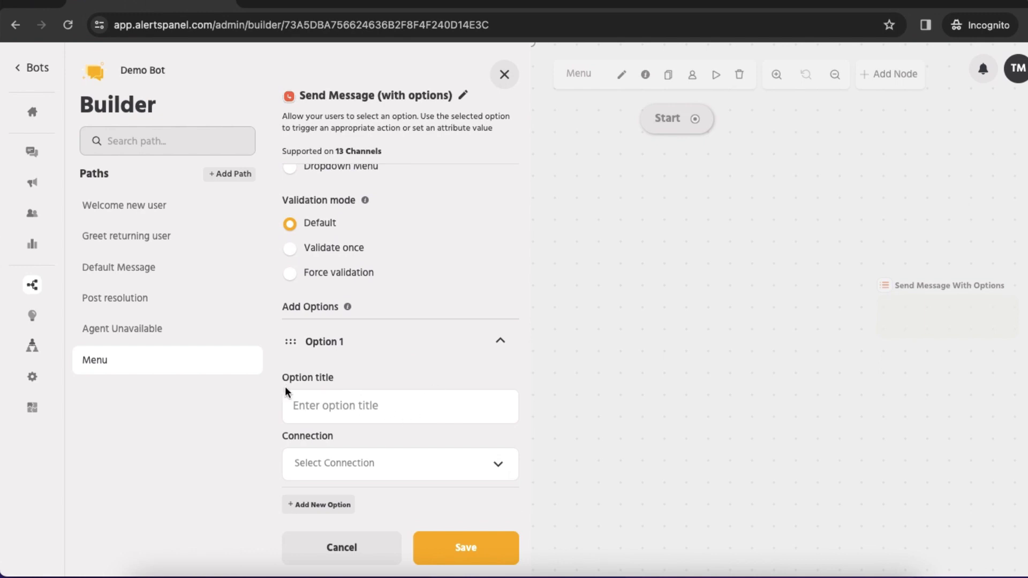
click(346, 407)
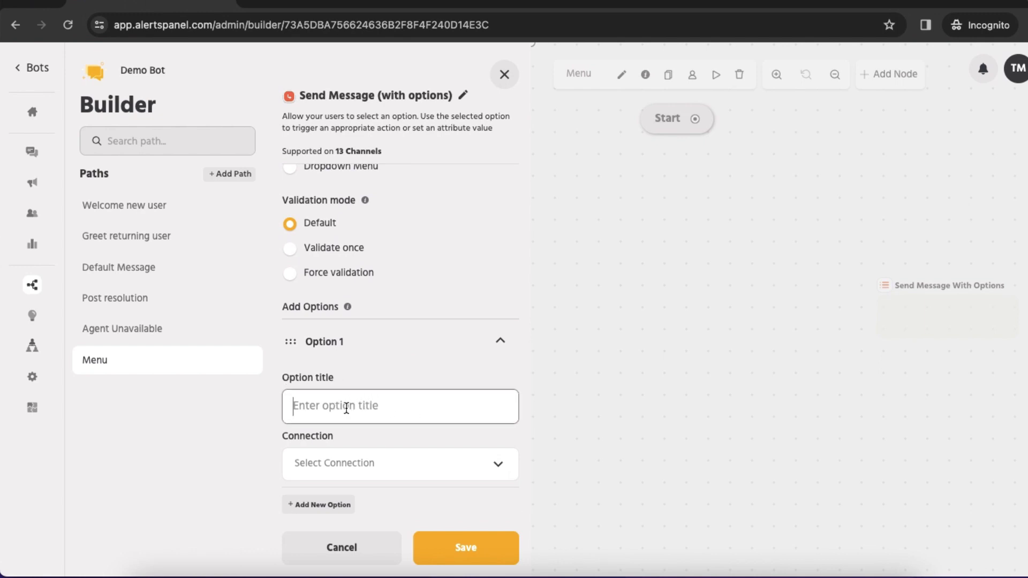
key(ctrl+Up)
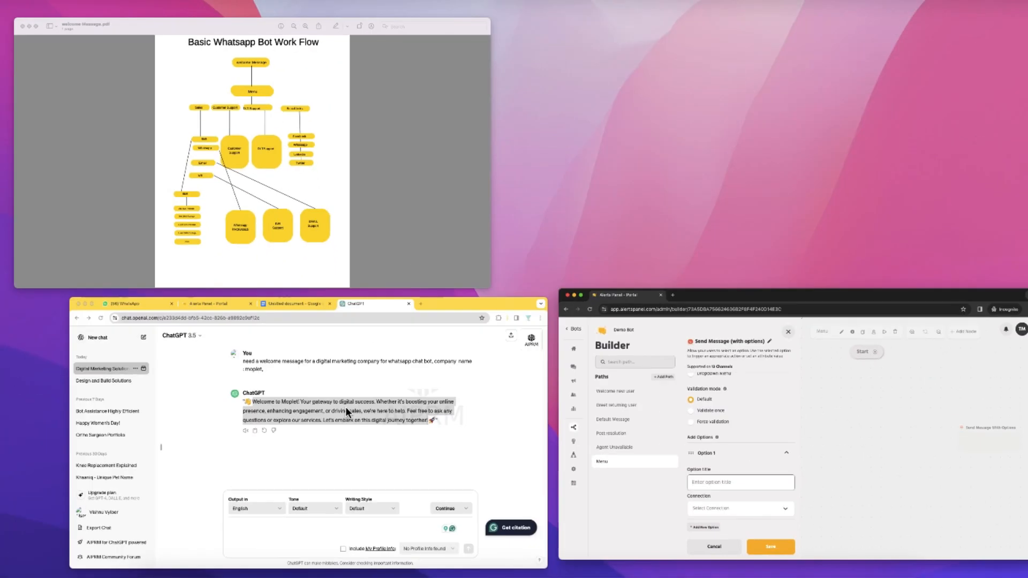
click(284, 217)
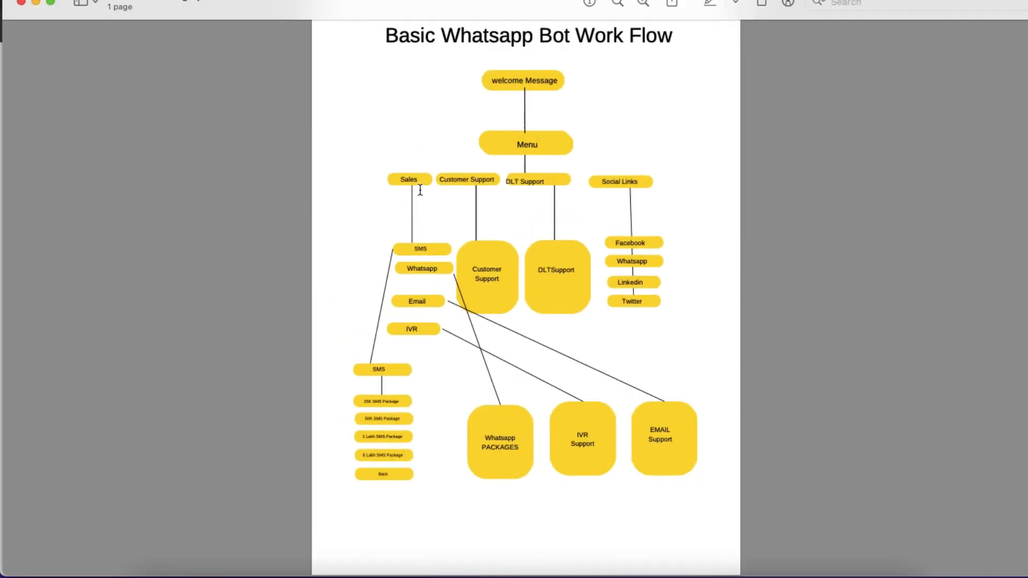
key(ctrl+Up)
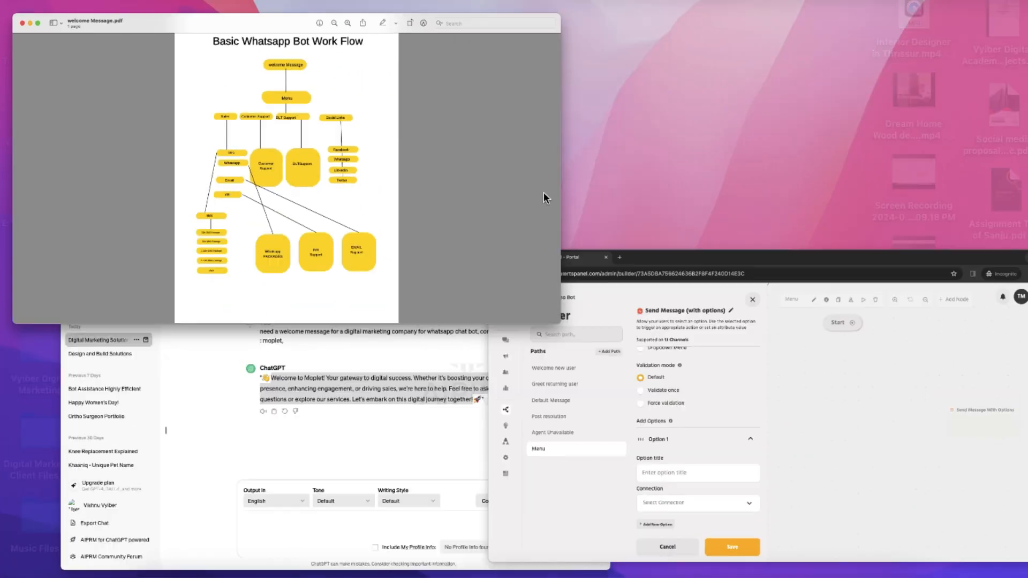
click(811, 410)
click(397, 404)
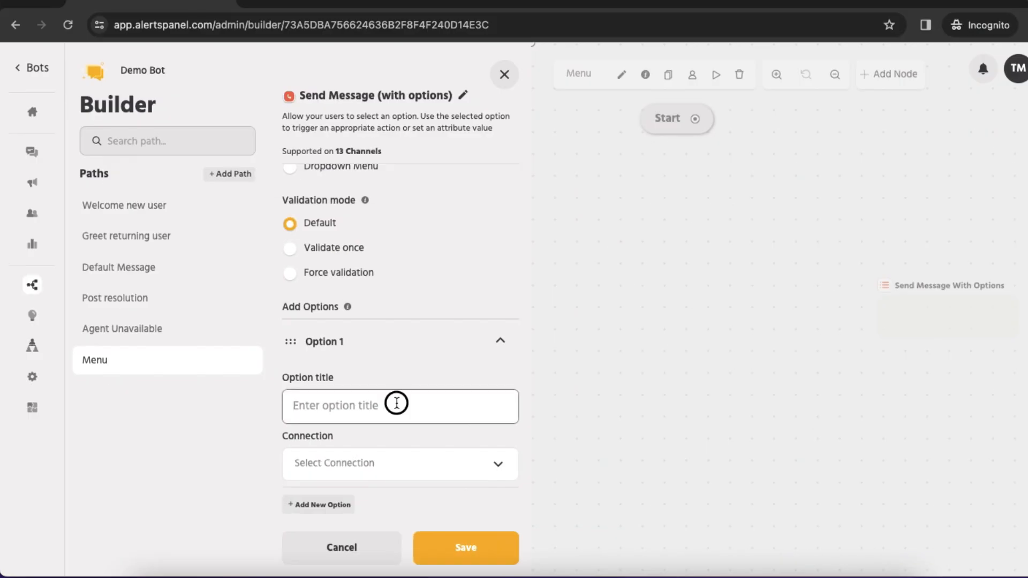
text(Sales)
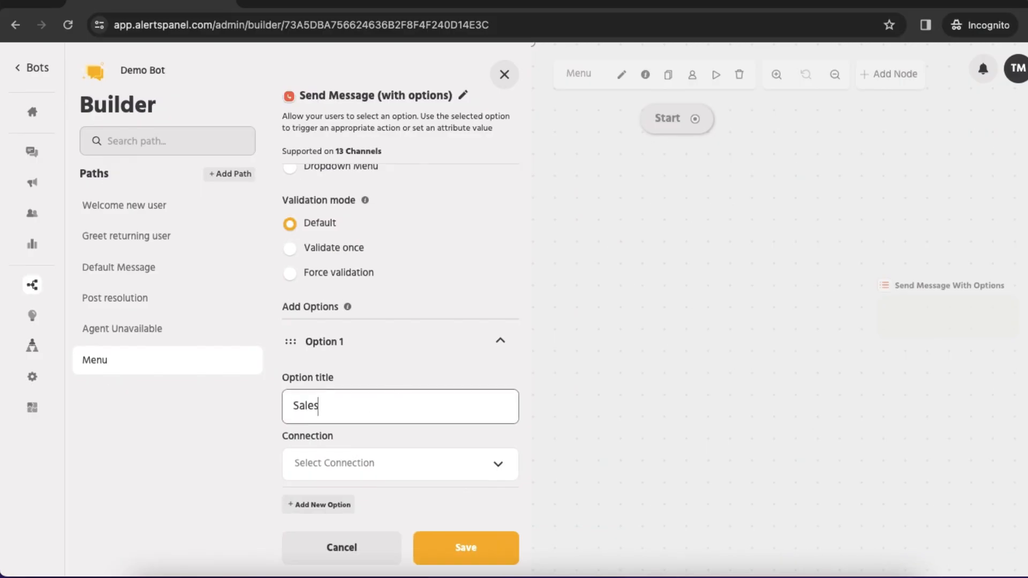
Add a second option titled "Customer Support" to the Send Message (with options) node.
click(296, 503)
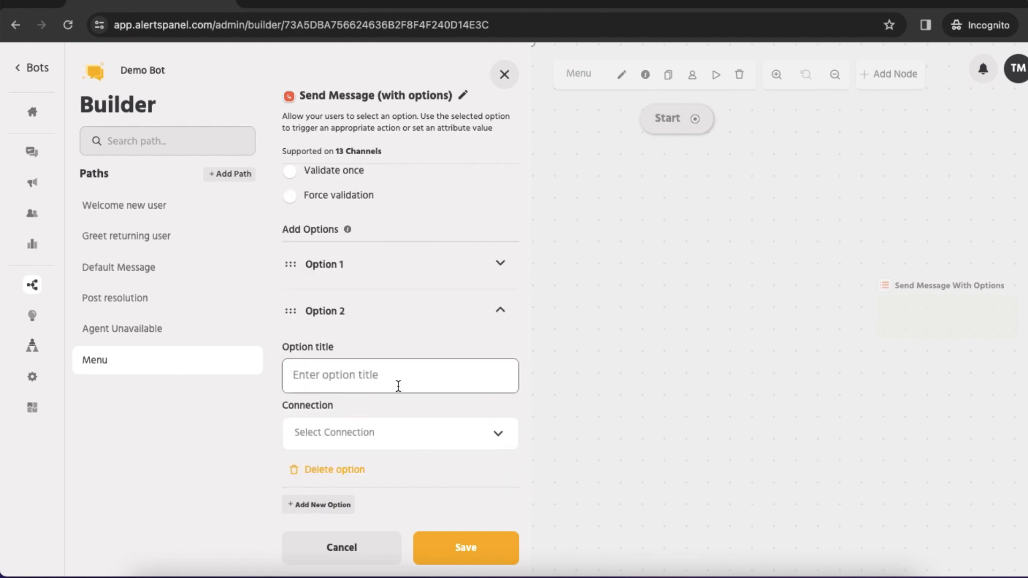
text(Cus)
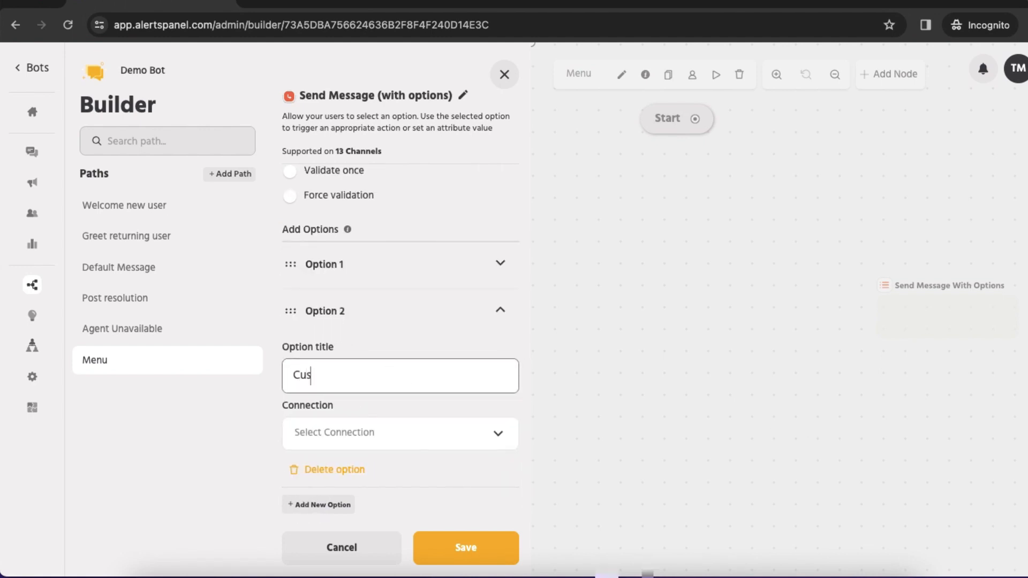
text(tomer Support)
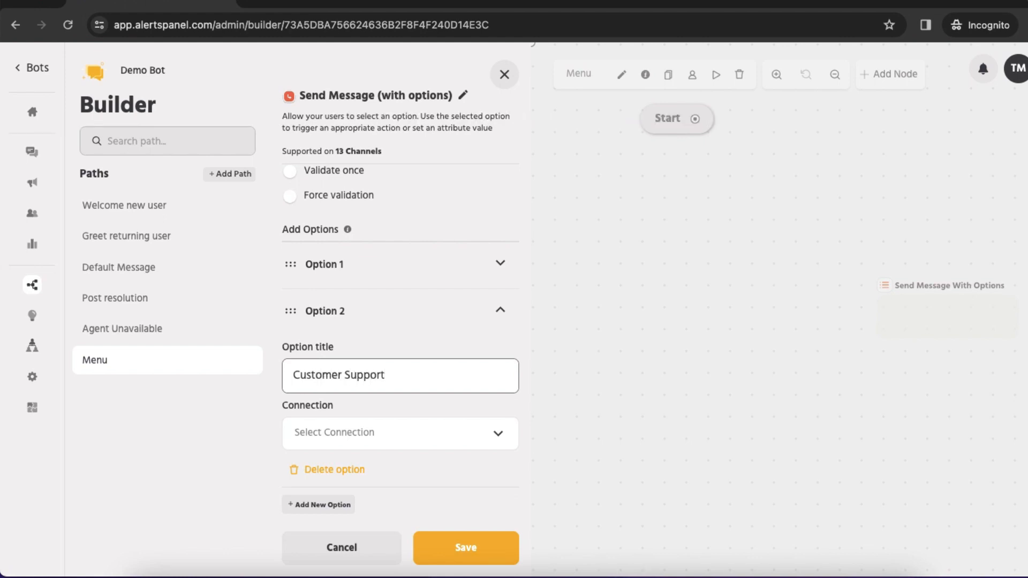
Add a third option, consult the workflow PDF for the next Menu branch, and title the option "DLT Support".
click(335, 508)
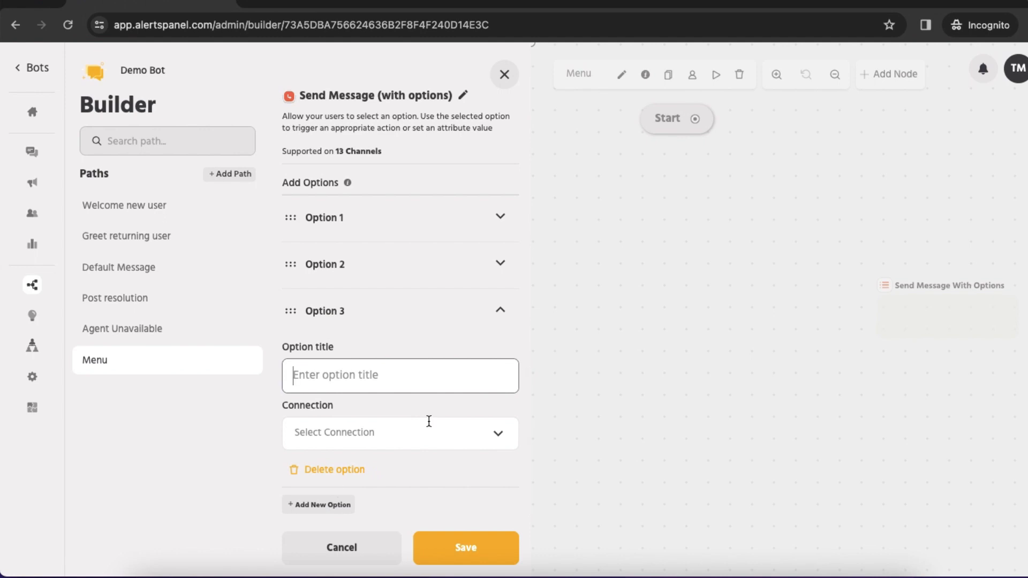
key(ctrl+Up)
click(390, 258)
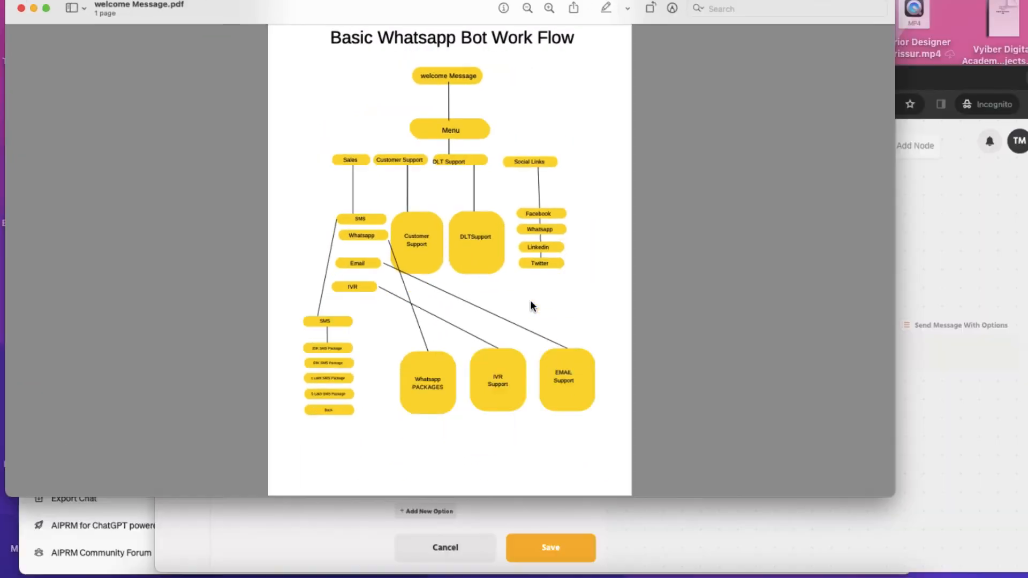
key(ctrl+Up)
click(667, 375)
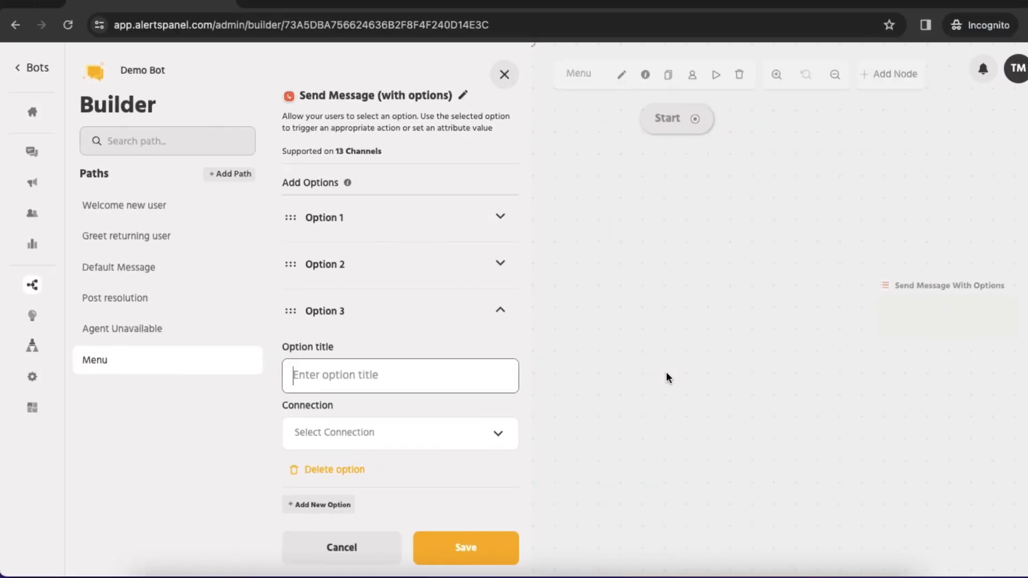
text(DLT Support)
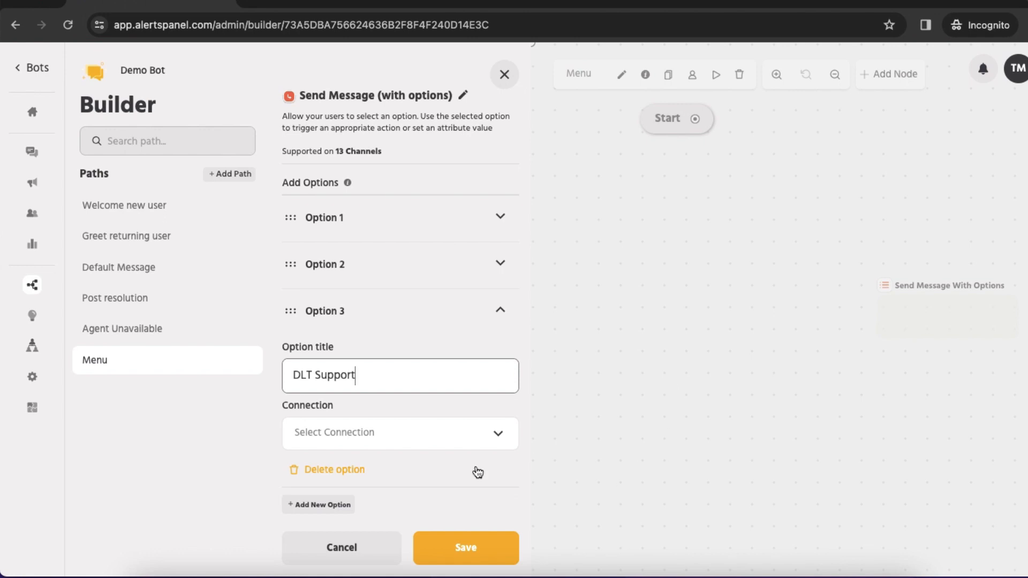
Add a fourth option titled "Social Links", save the node and reposition it beneath Start.
click(327, 509)
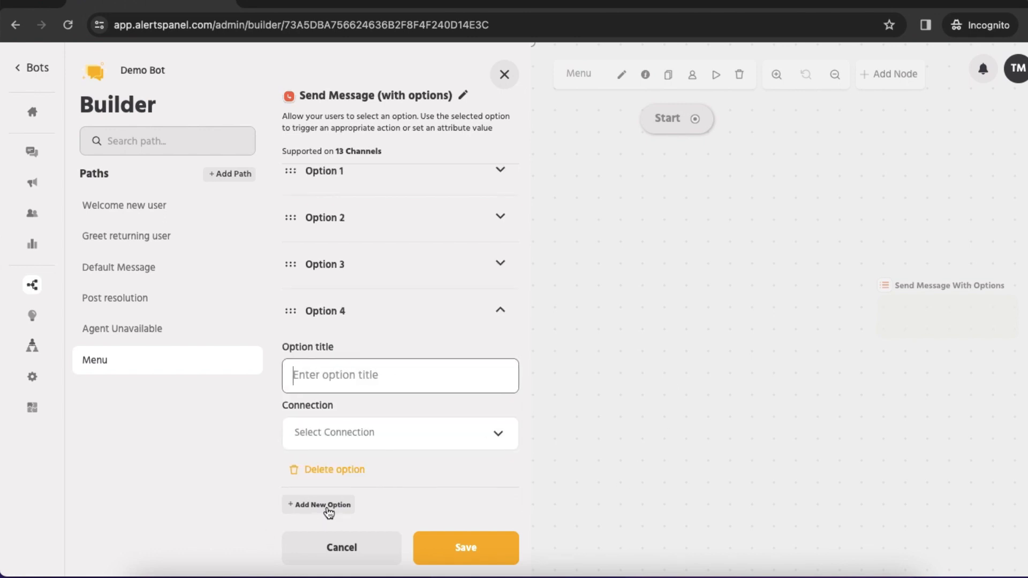
text(Soc)
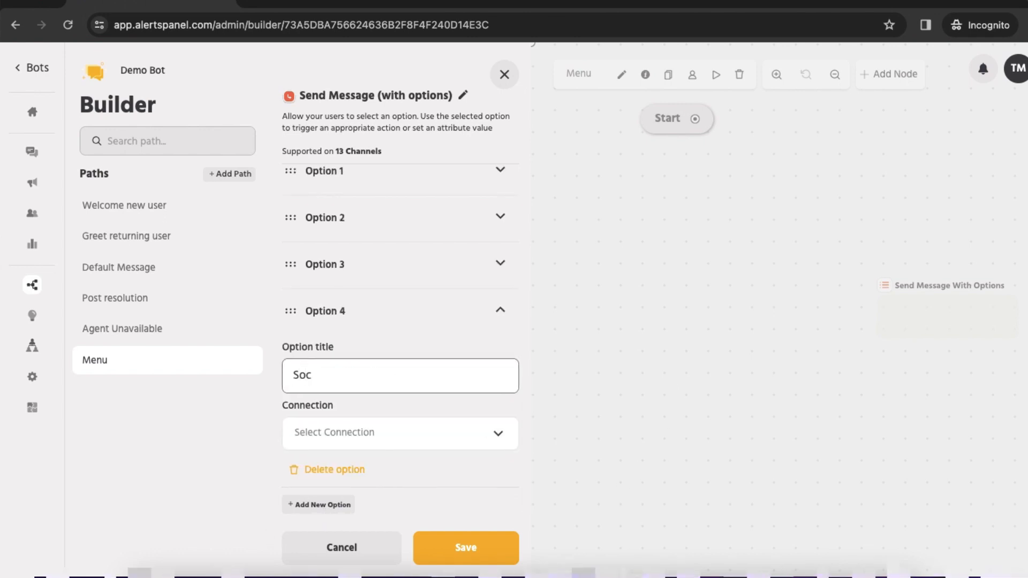
text(ial Links)
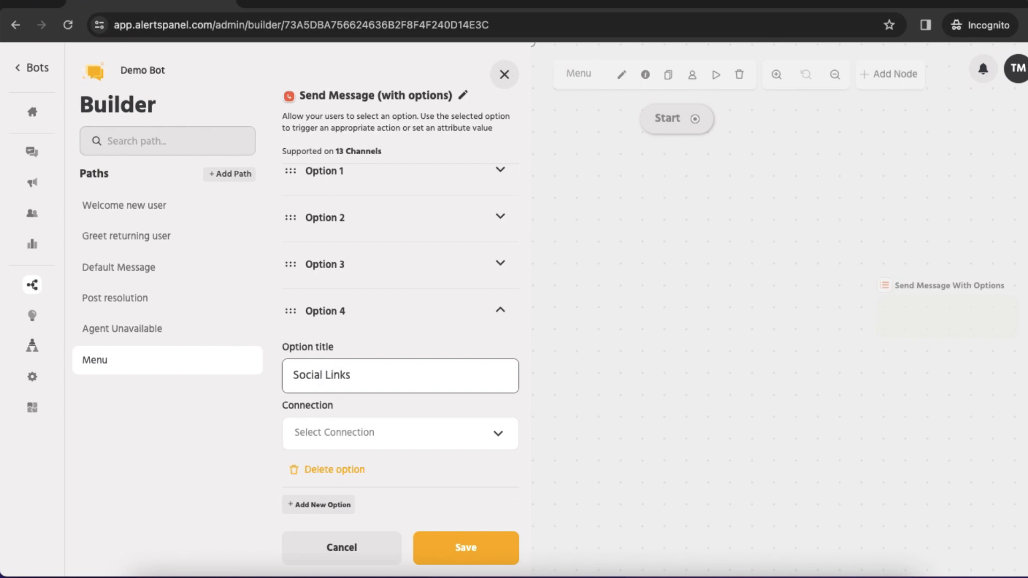
click(474, 544)
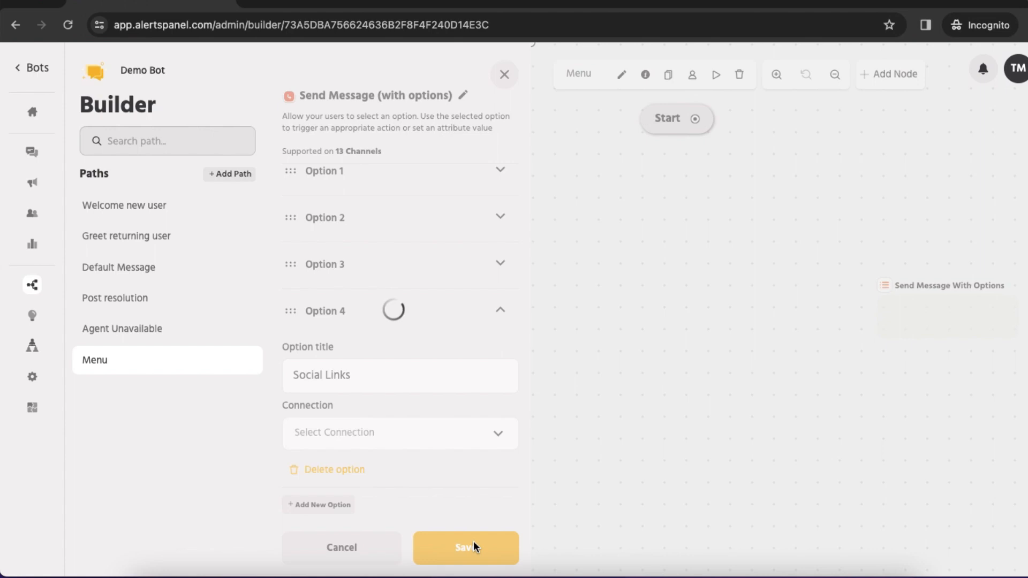
click(698, 290)
drag(698, 290, 464, 268)
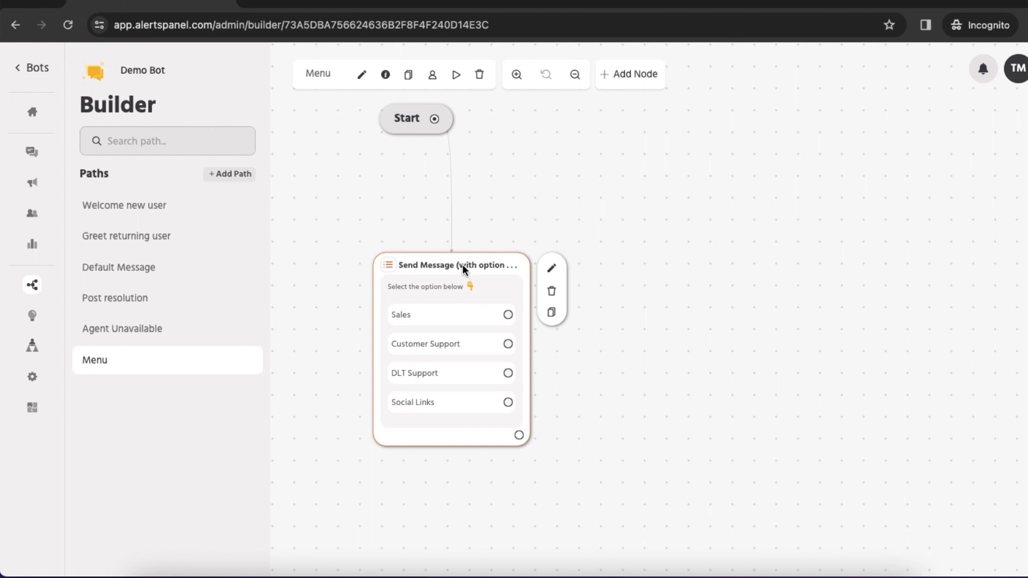
Preview the bot from the Welcome new user path to check the welcome message and menu options, and return to the builder.
click(141, 206)
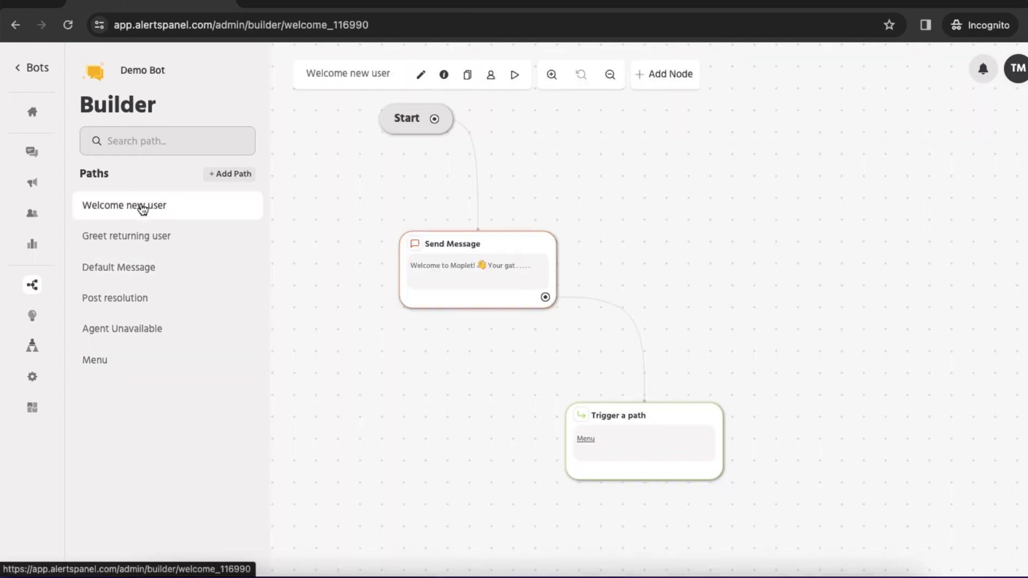
click(515, 76)
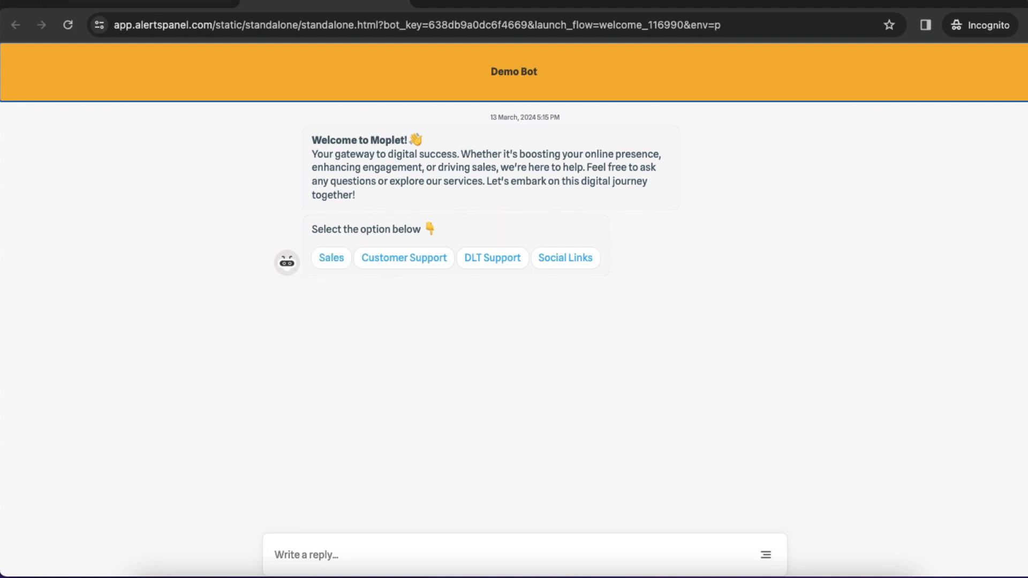
click(150, 6)
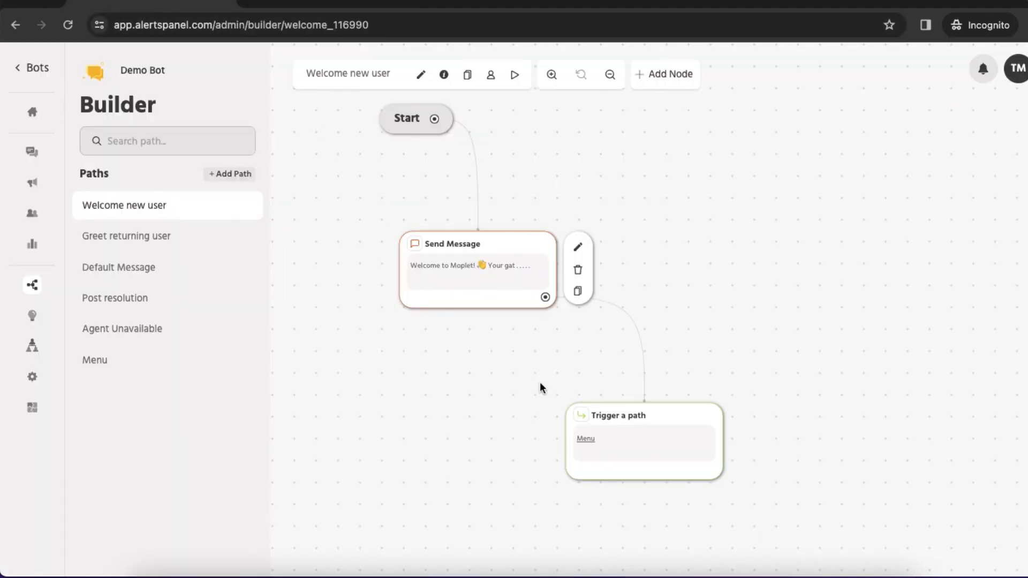
Open the Menu path through the Trigger a path node and create a new path named "Sales".
click(586, 439)
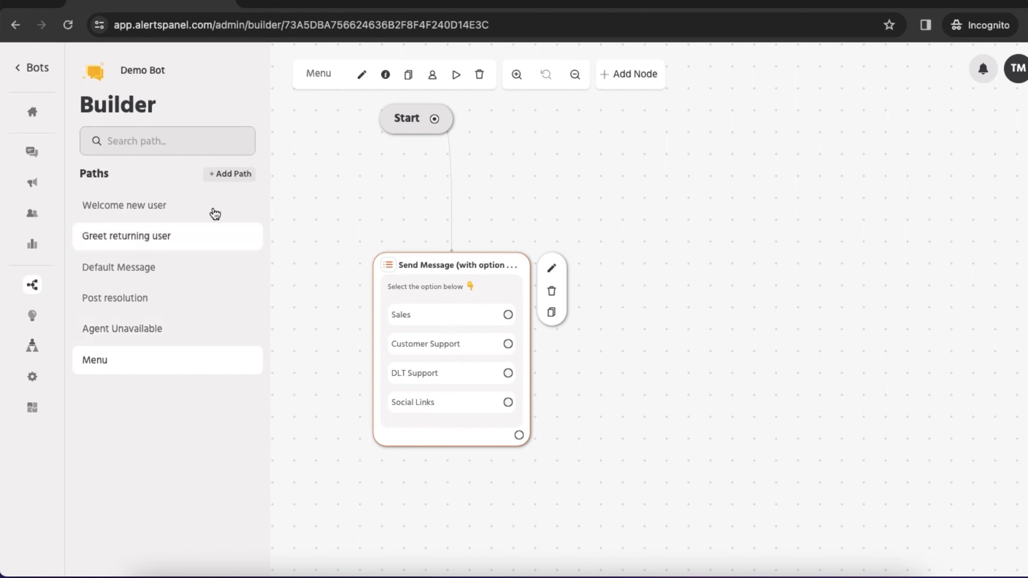
click(229, 173)
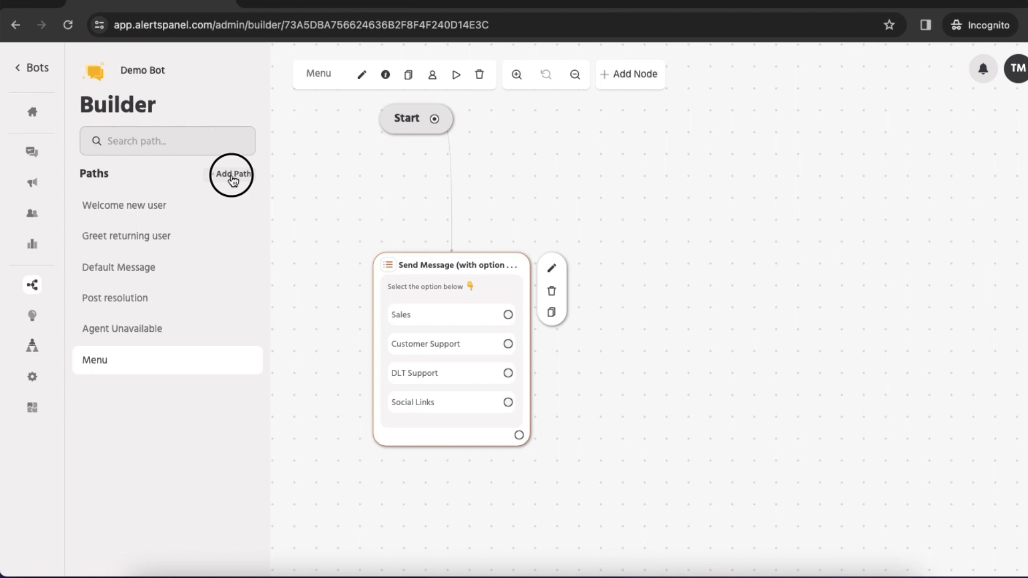
text(Sales)
key(Return)
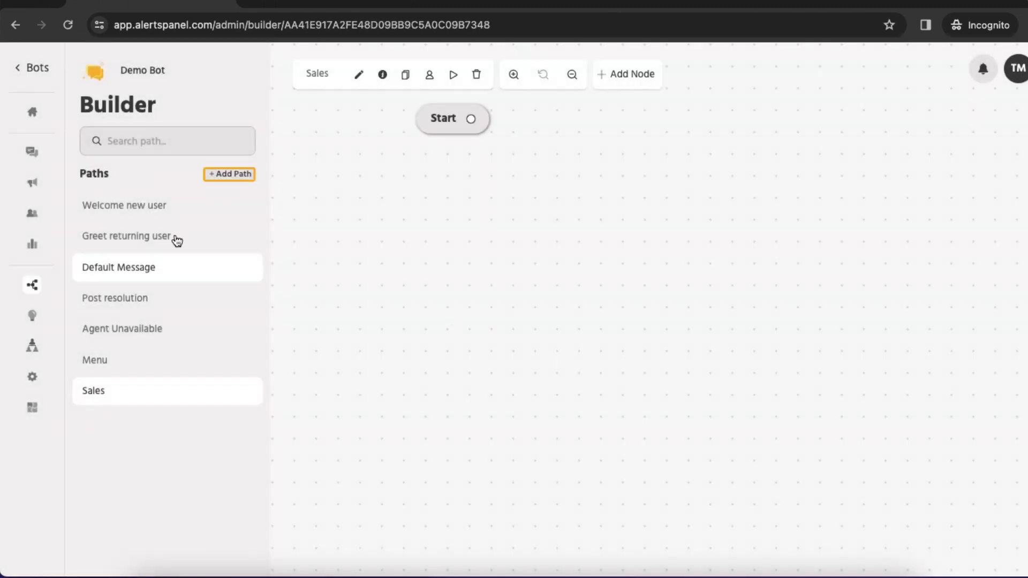
Create a new path named "Customer Support".
click(237, 175)
text(ustomer Support)
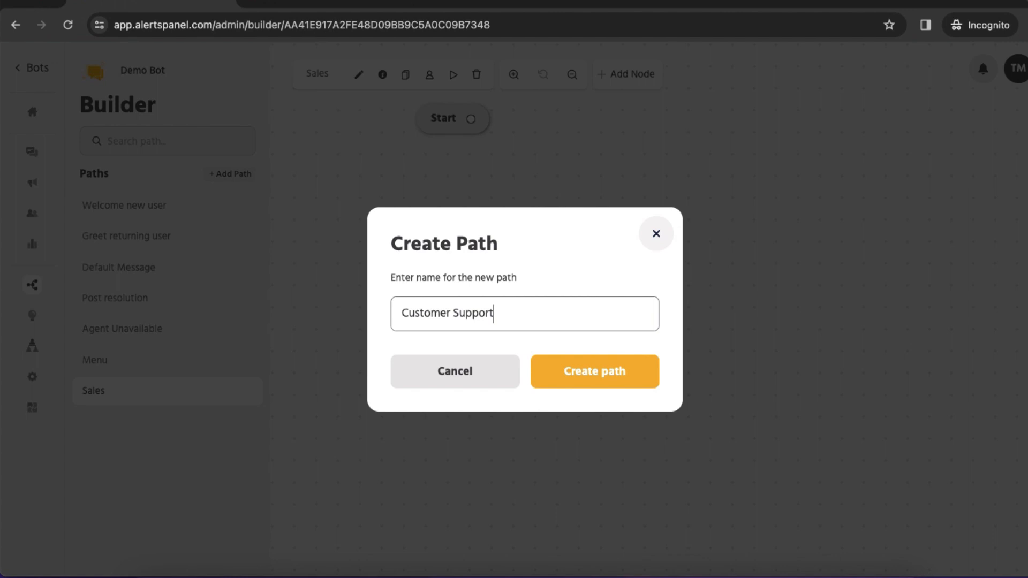
key(Return)
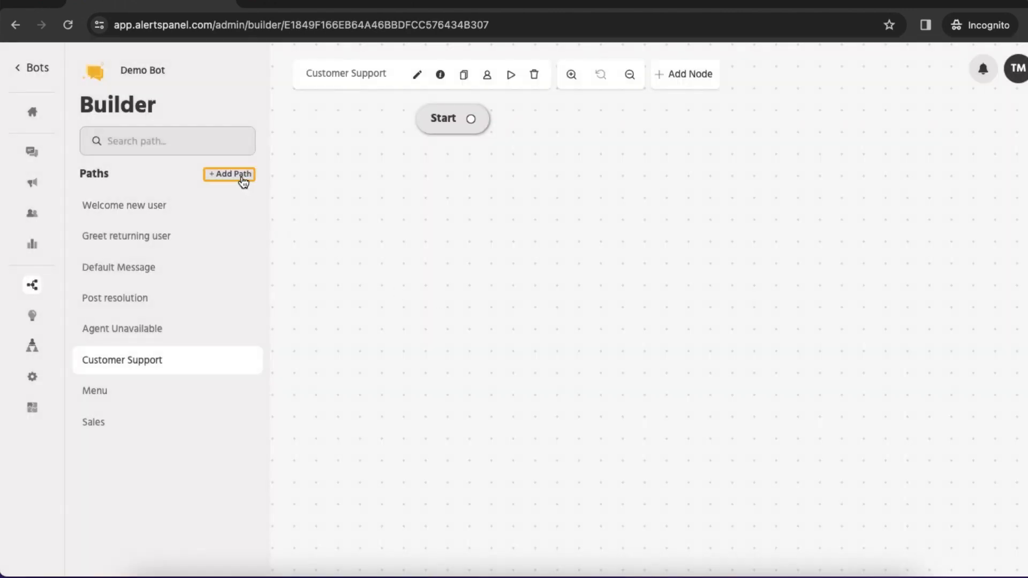
Create a new path named "DLT support".
click(242, 175)
text(DL)
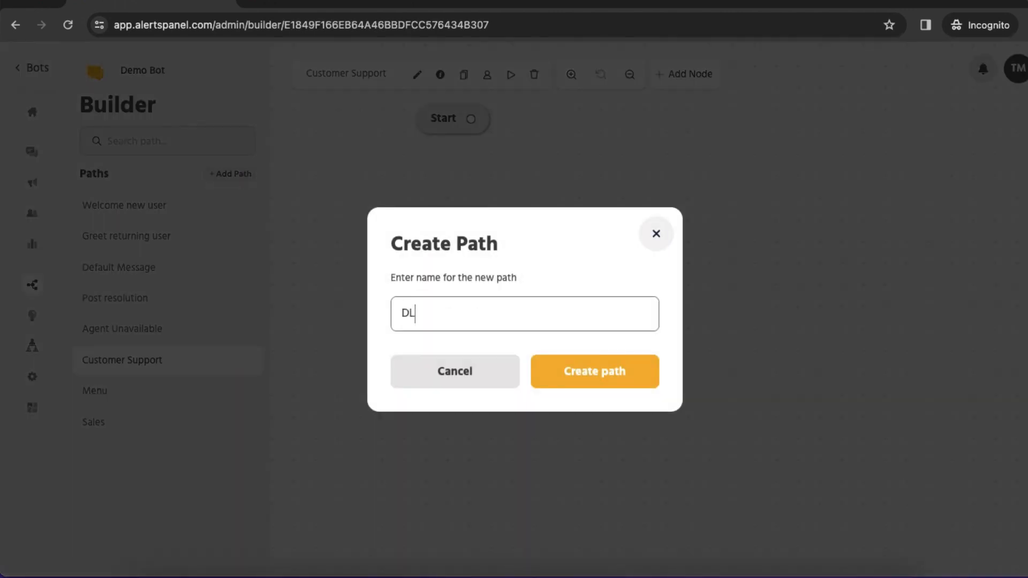
text(T supooe)
key(BackSpace)
text(pport)
click(579, 367)
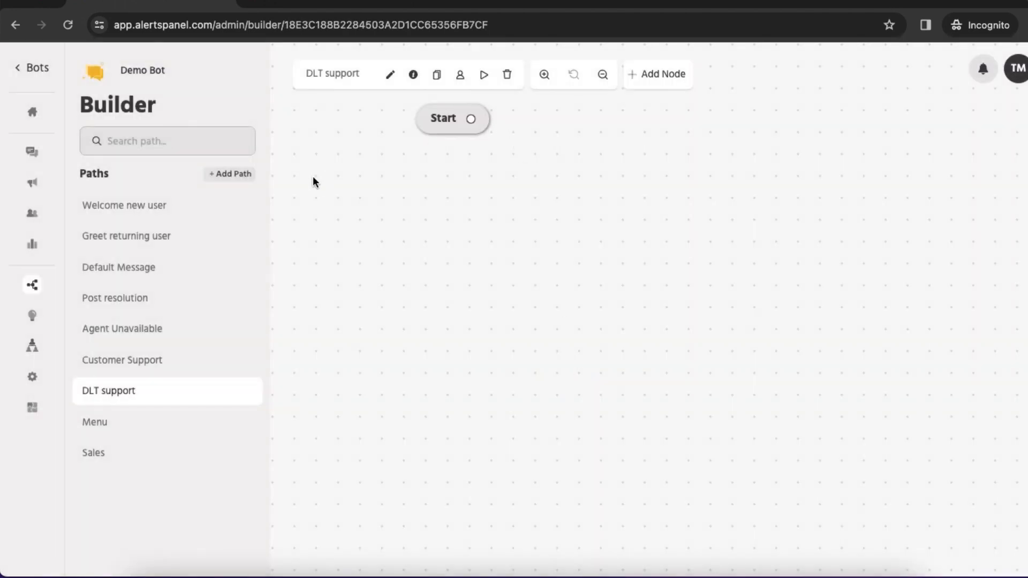
Create a new path named "Social Links".
click(230, 174)
text(Social Links)
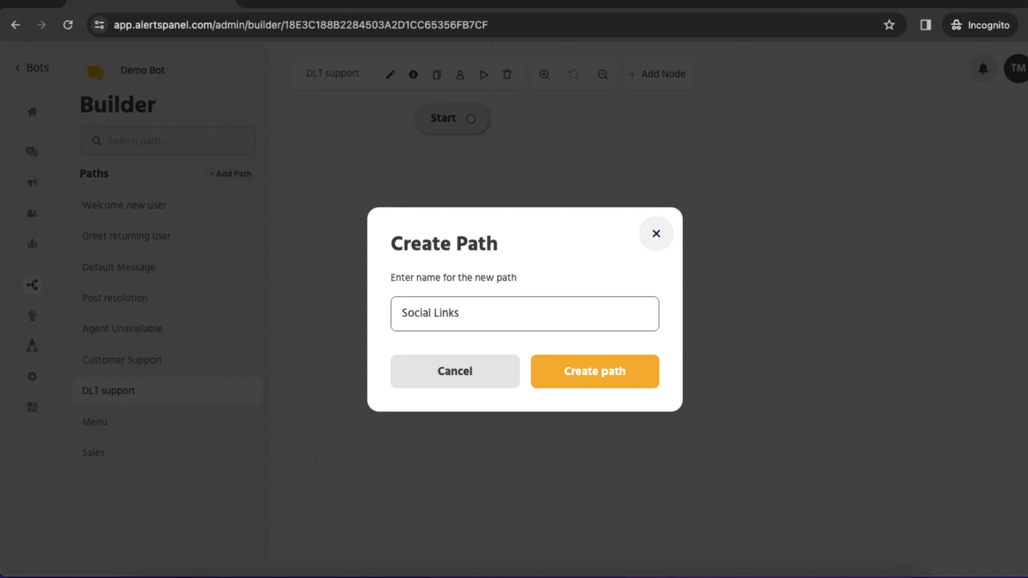
click(624, 374)
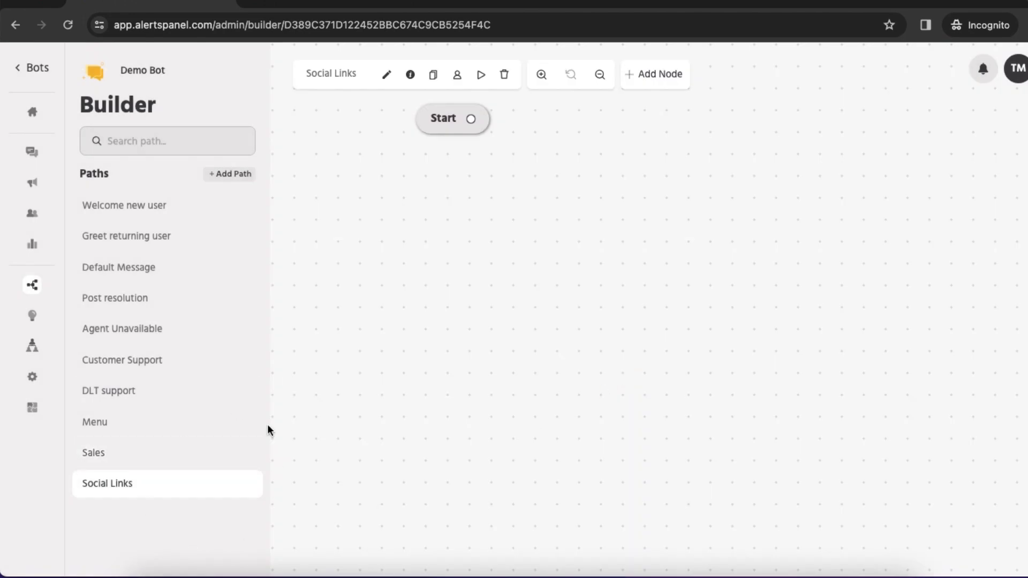
In the Menu path, connect the Sales option to a new Trigger a path node that triggers the Sales path.
click(187, 430)
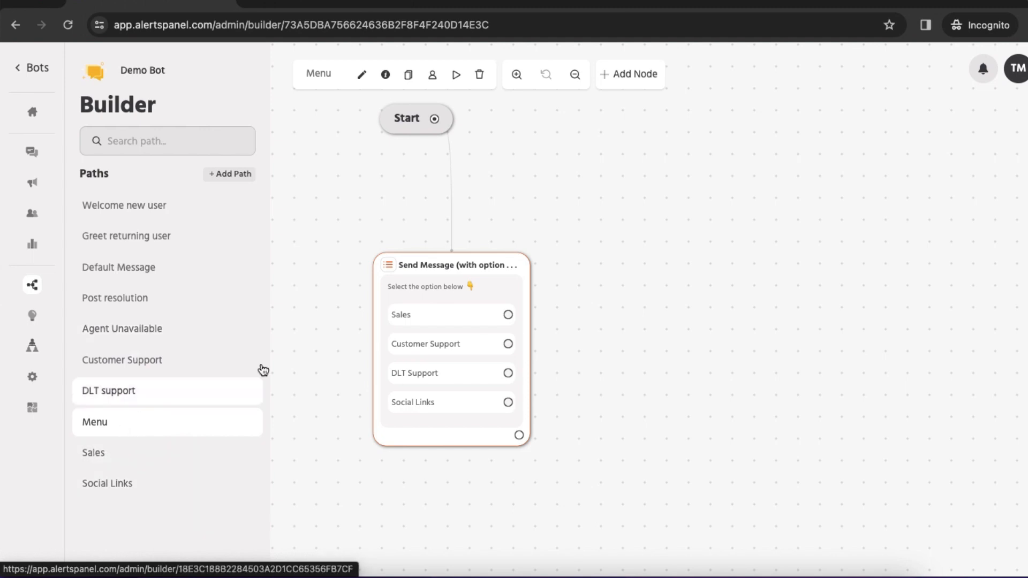
mouse_move(383, 320)
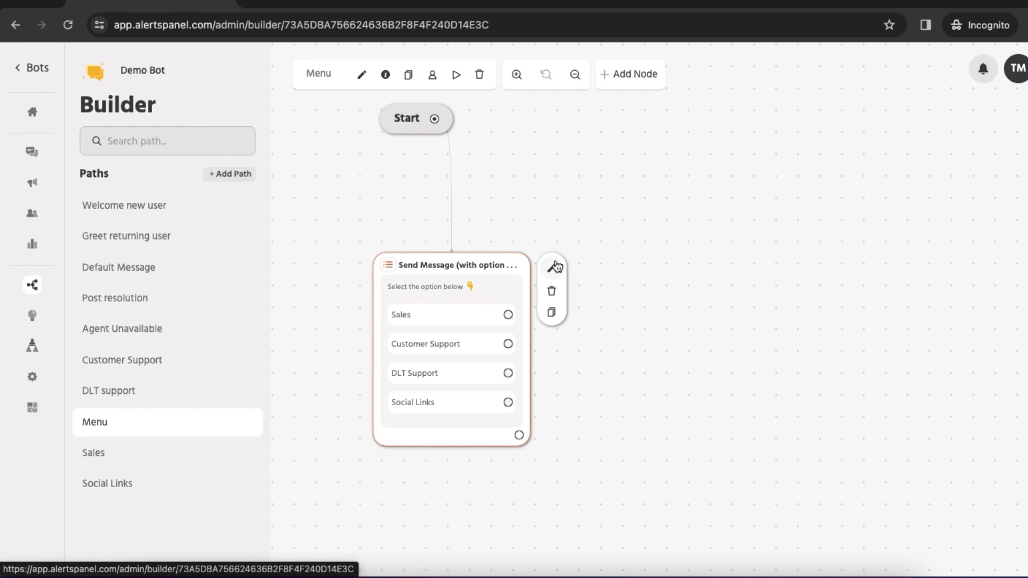
click(509, 316)
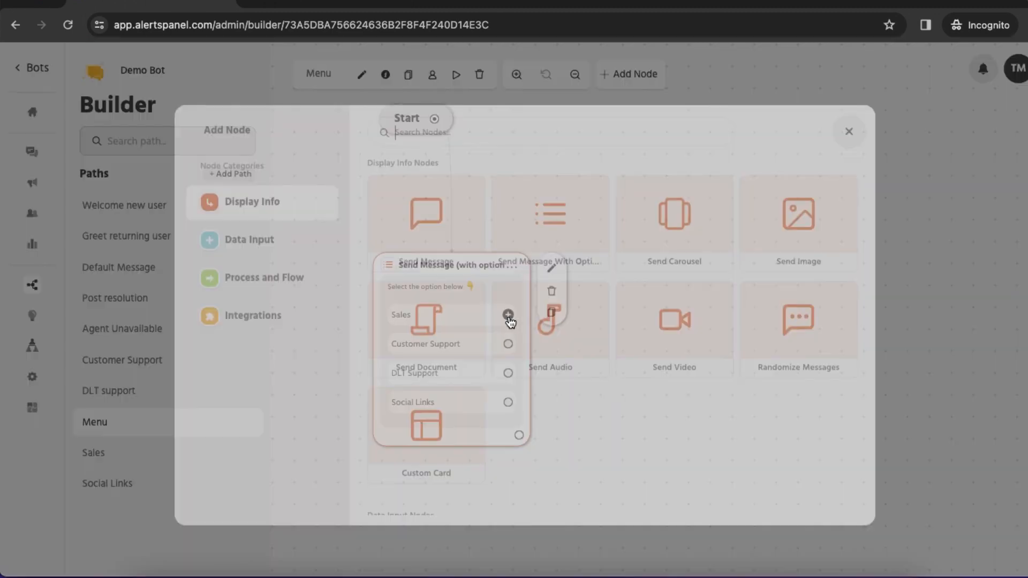
scroll(510, 321, down, 7)
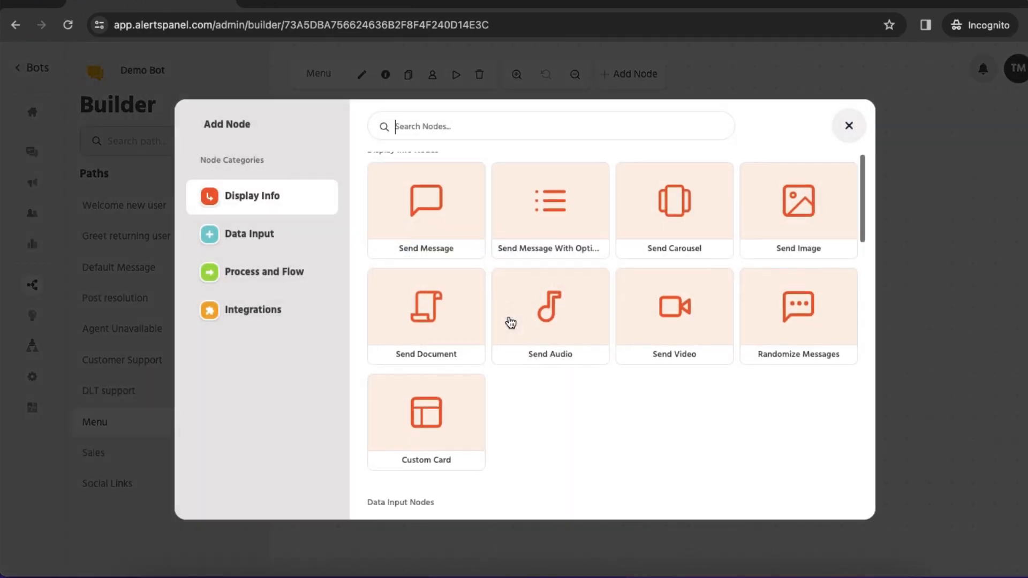
scroll(511, 322, down, 2)
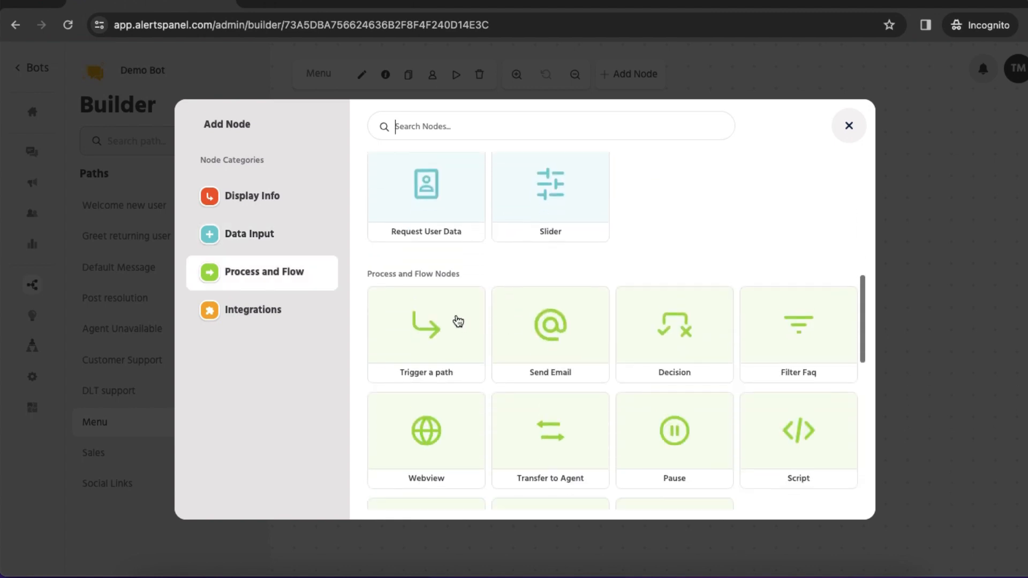
click(435, 330)
click(390, 212)
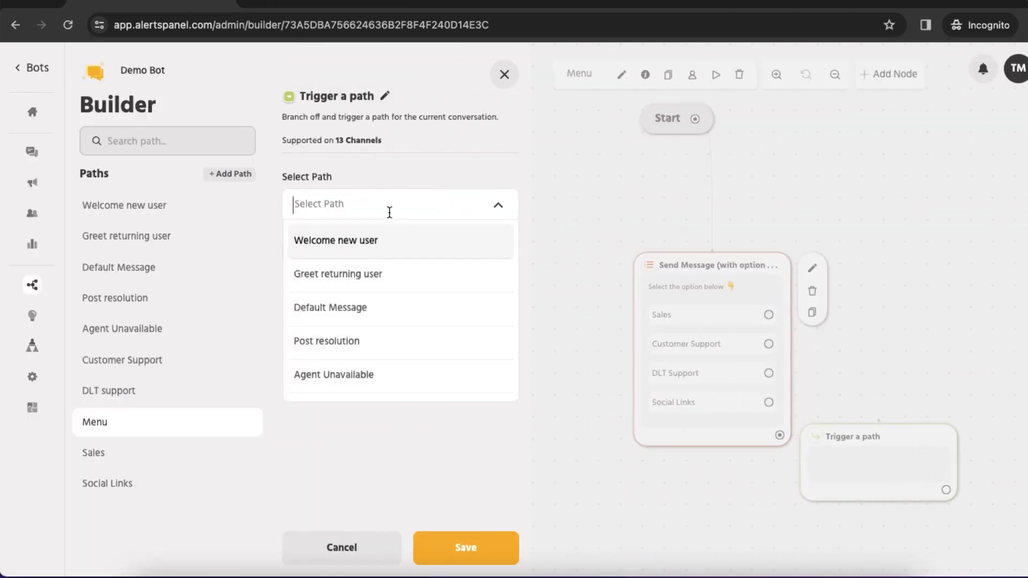
text(sales)
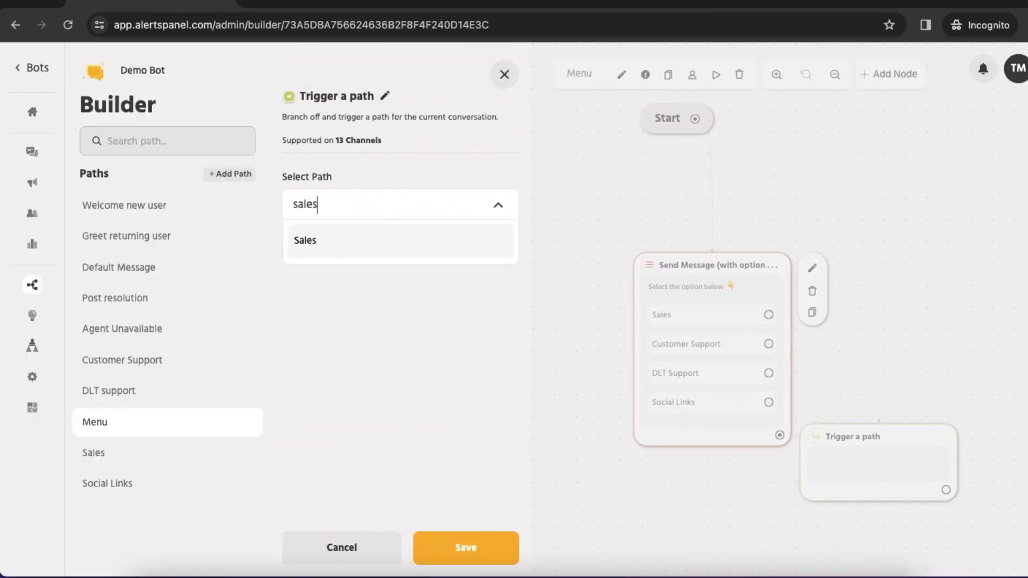
click(401, 245)
click(443, 538)
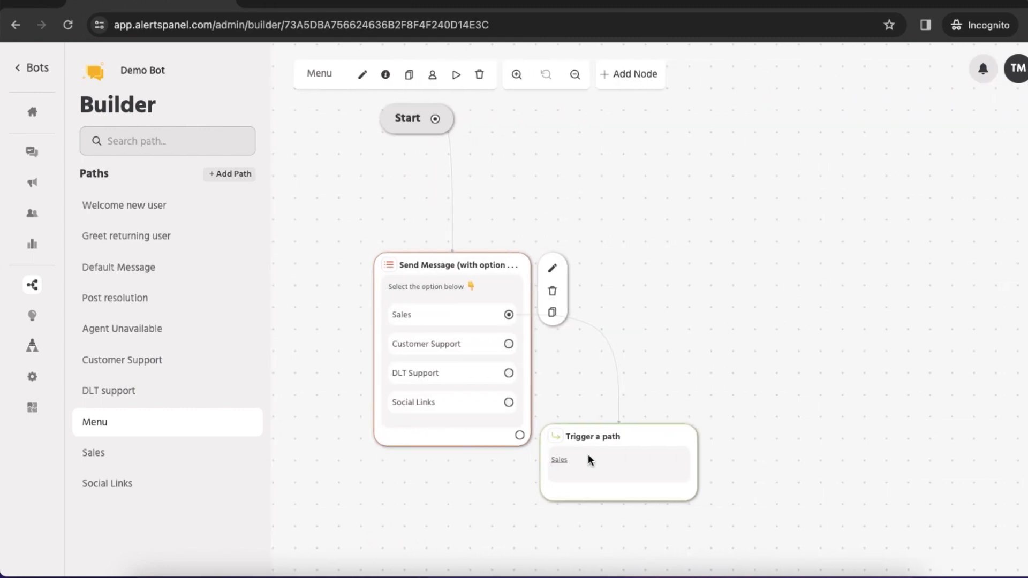
Move the Sales trigger node above and to the right of the options message node.
drag(615, 457, 693, 169)
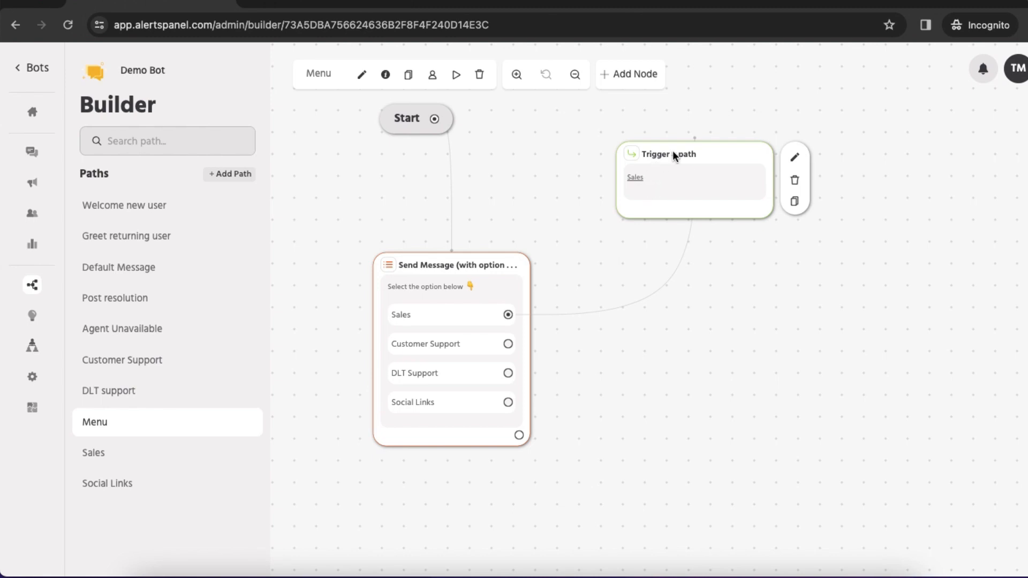
click(792, 155)
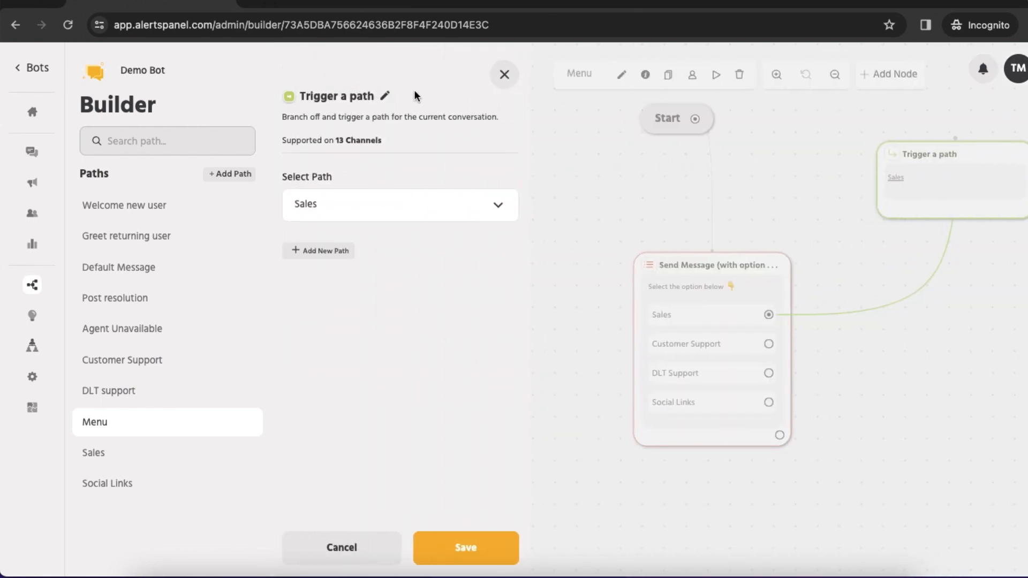
click(504, 75)
Connect the Customer Support option to a new Trigger a path node for the Customer Support path and place it below the Sales trigger node.
drag(509, 346, 507, 348)
scroll(489, 361, down, 5)
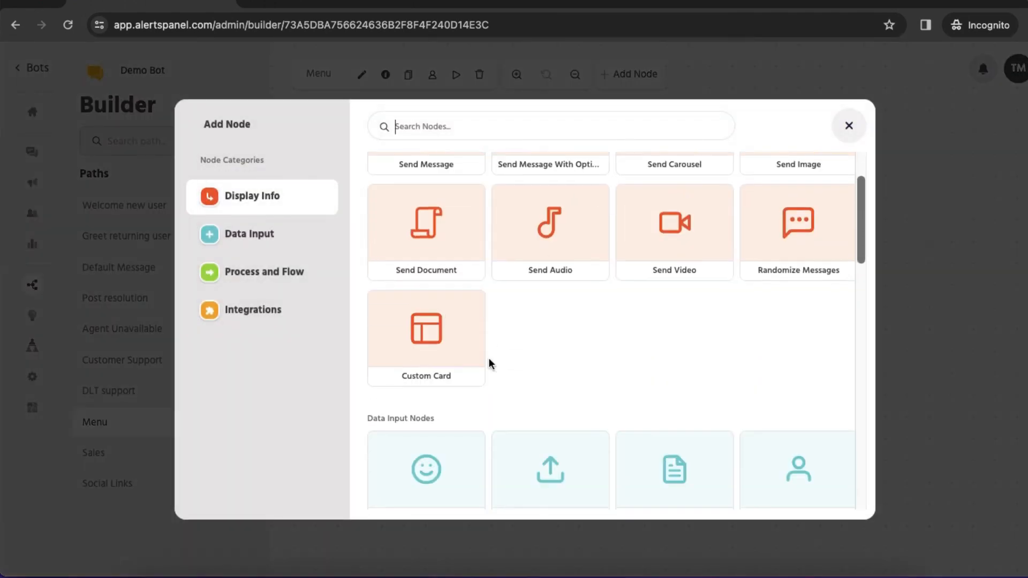
scroll(465, 393, down, 2)
click(420, 468)
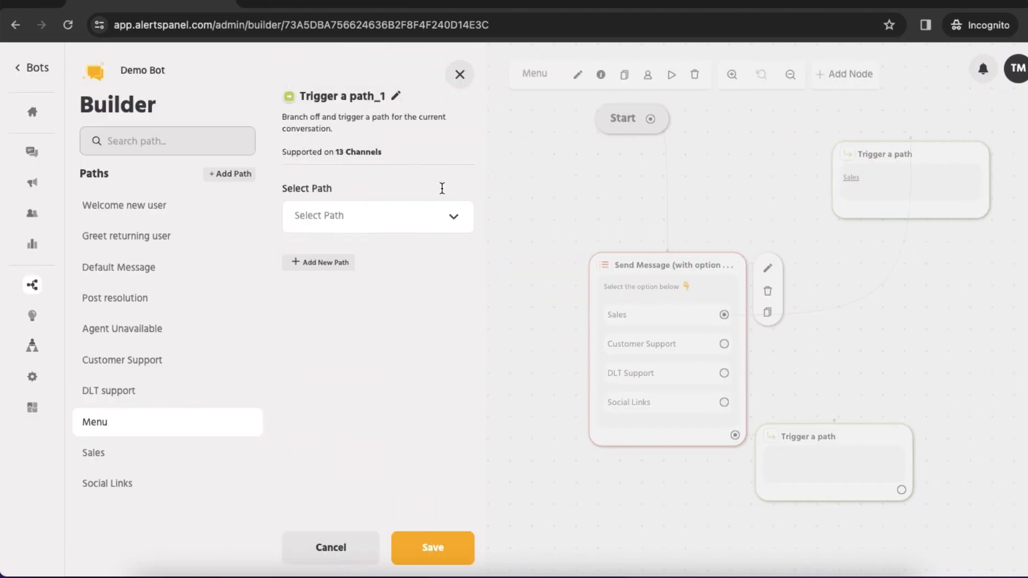
click(386, 213)
text(cust)
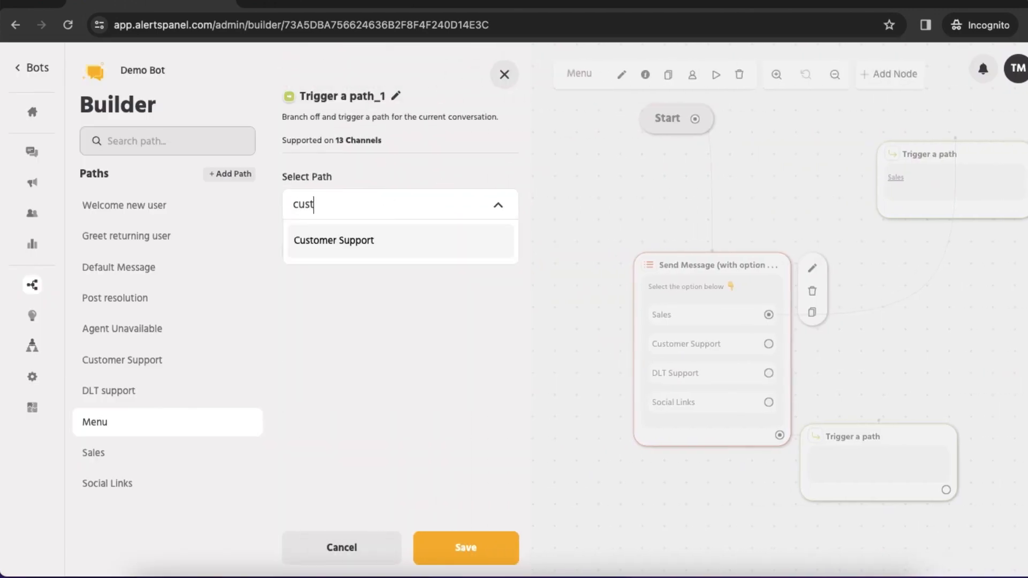
click(409, 257)
click(453, 547)
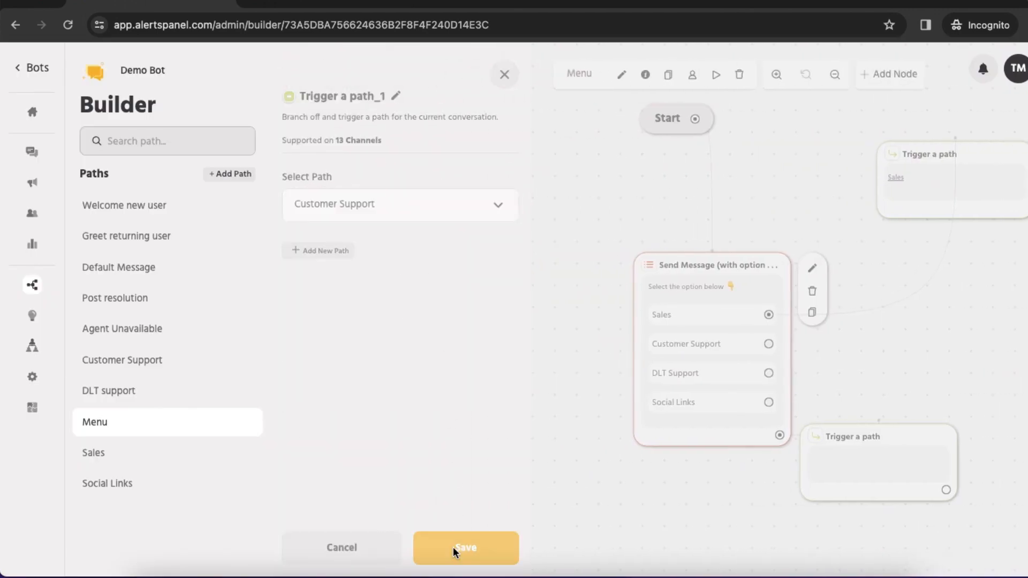
drag(637, 453, 875, 270)
Connect the DLT Support option to a new Trigger a path node for the DLT support path, placed below the Customer Support trigger node.
click(509, 374)
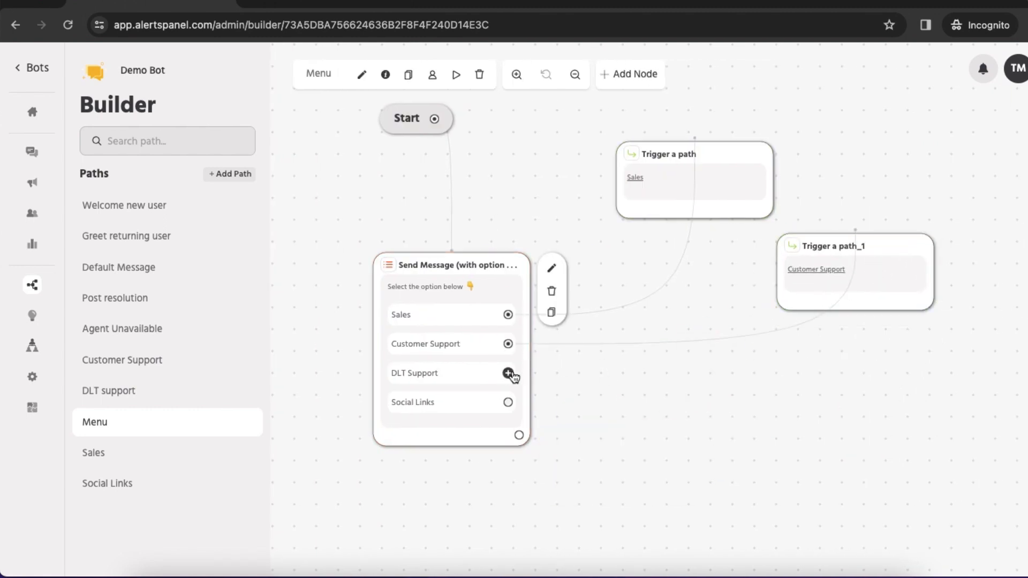
scroll(448, 344, down, 7)
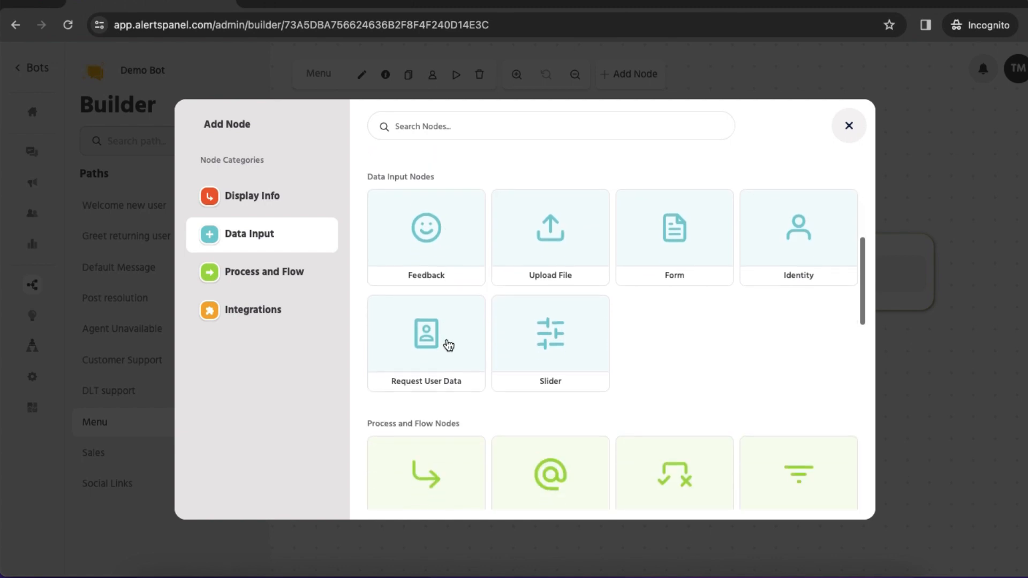
scroll(449, 344, down, 2)
click(425, 394)
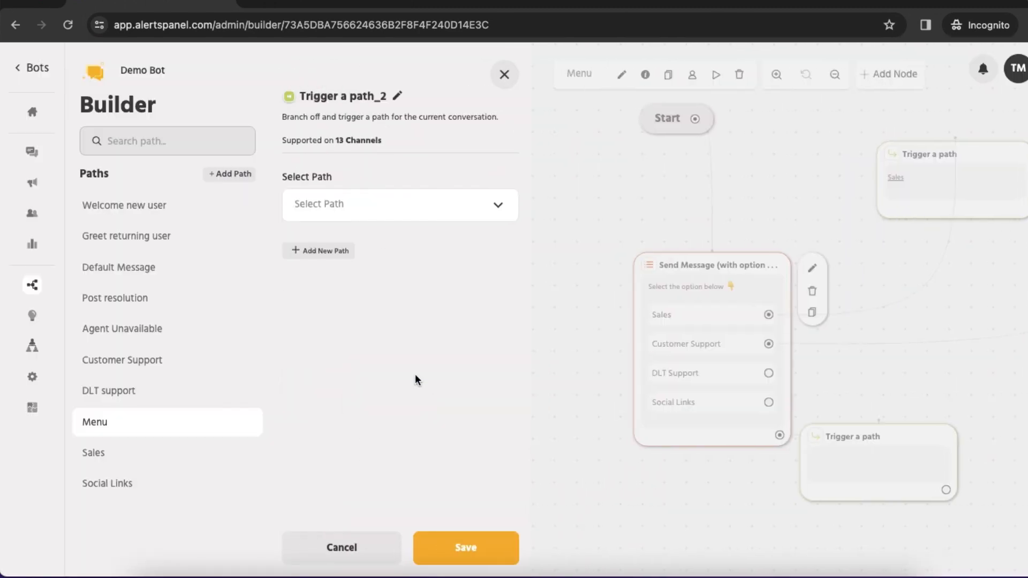
click(377, 204)
text(DL)
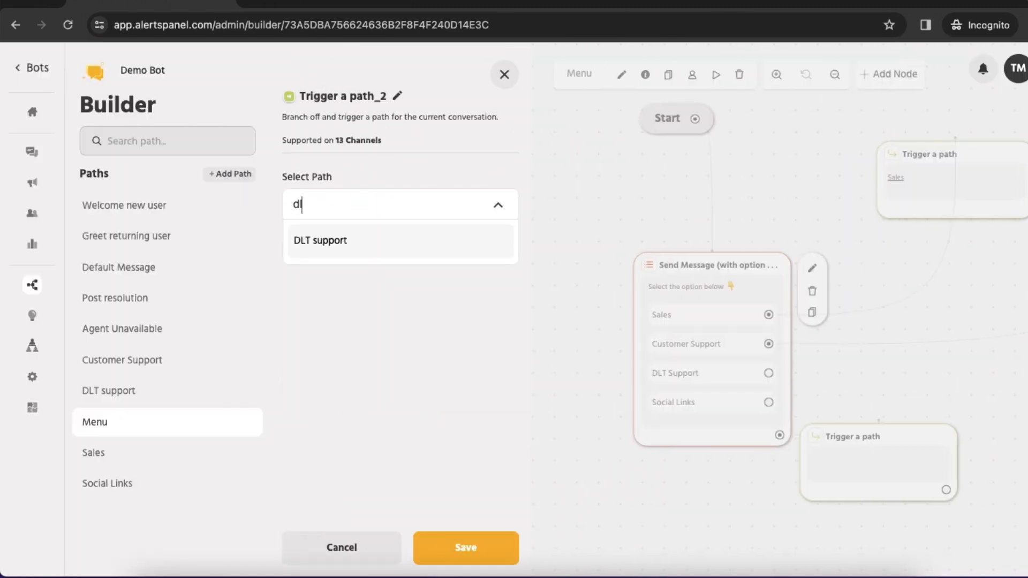
click(397, 241)
click(464, 549)
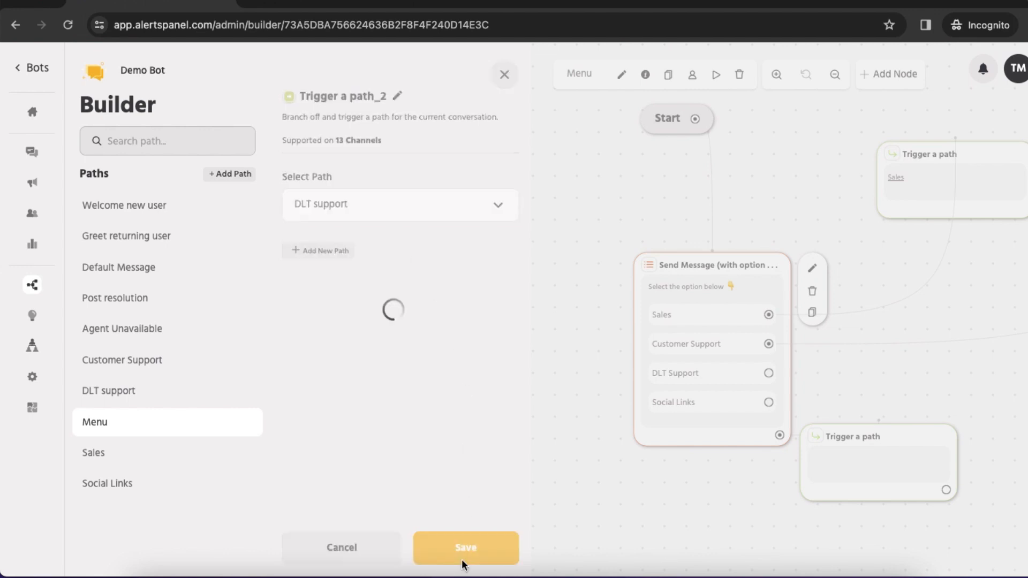
click(605, 454)
drag(606, 454, 868, 380)
Connect the Social Links option to a new Trigger a path node for the Social Links path, placed below the DLT support trigger node.
click(508, 402)
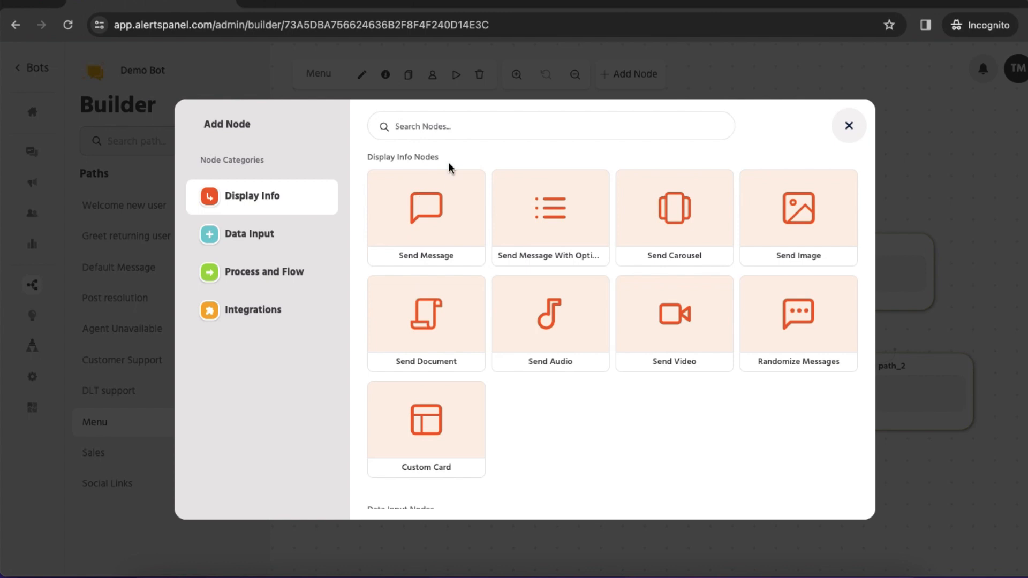
click(453, 131)
text(tr)
click(436, 225)
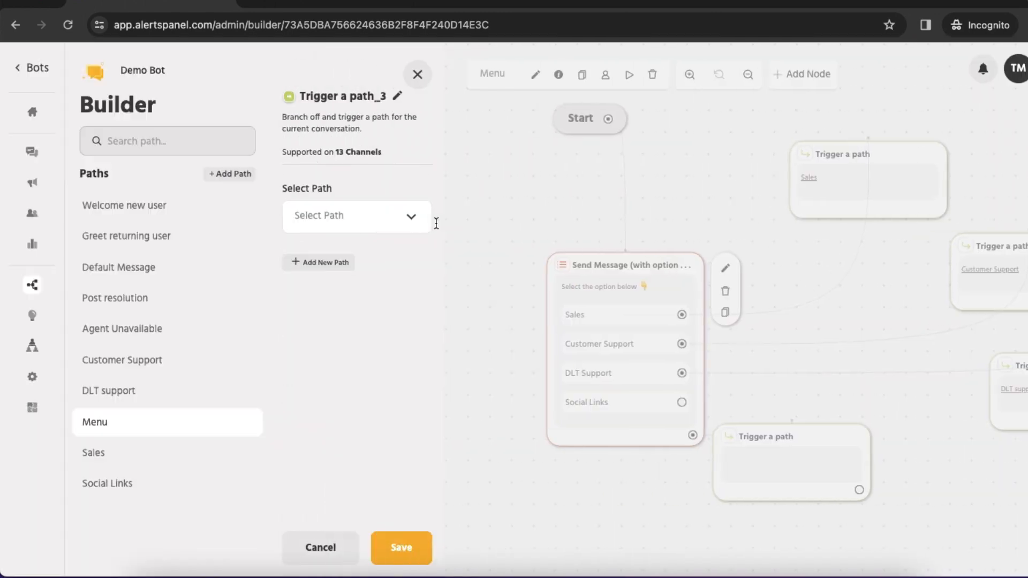
click(390, 197)
text(soc)
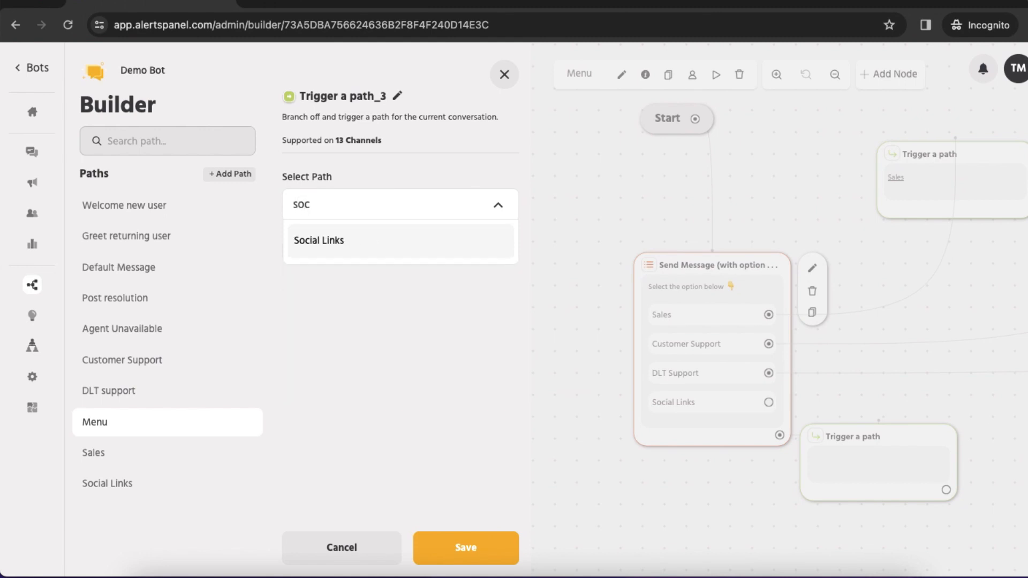
click(402, 240)
click(461, 545)
drag(602, 427, 822, 491)
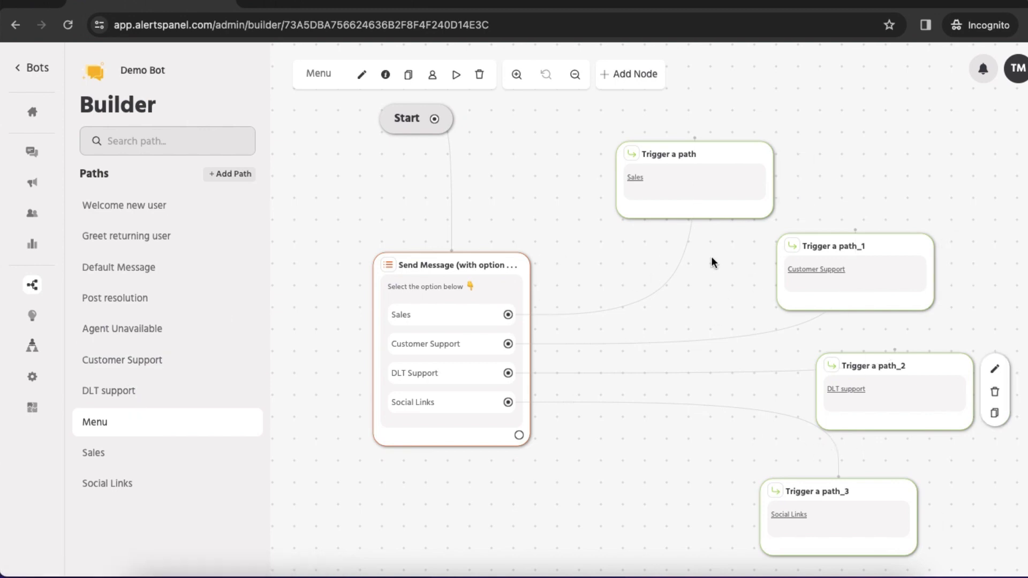
Open the Sales path from its trigger node and check the Sales branch in the Basic Whatsapp Bot Work Flow PDF, returning to the builder.
click(635, 177)
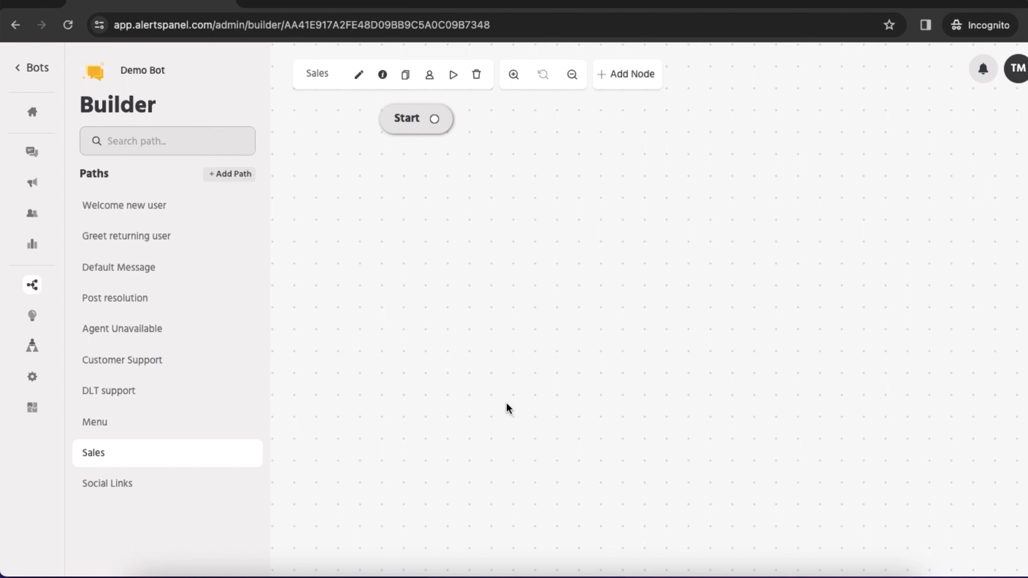
key(ctrl+Up)
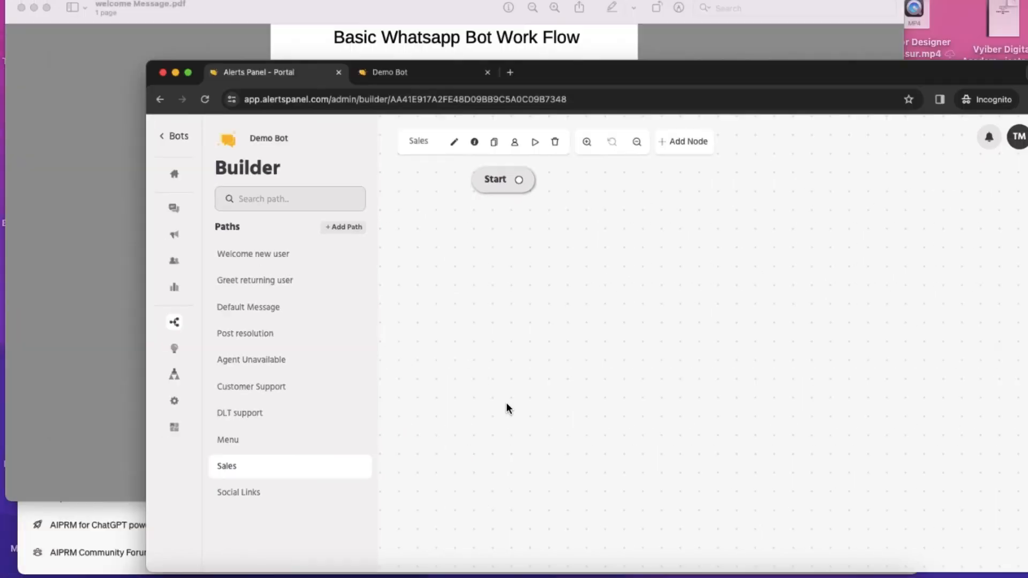
click(406, 213)
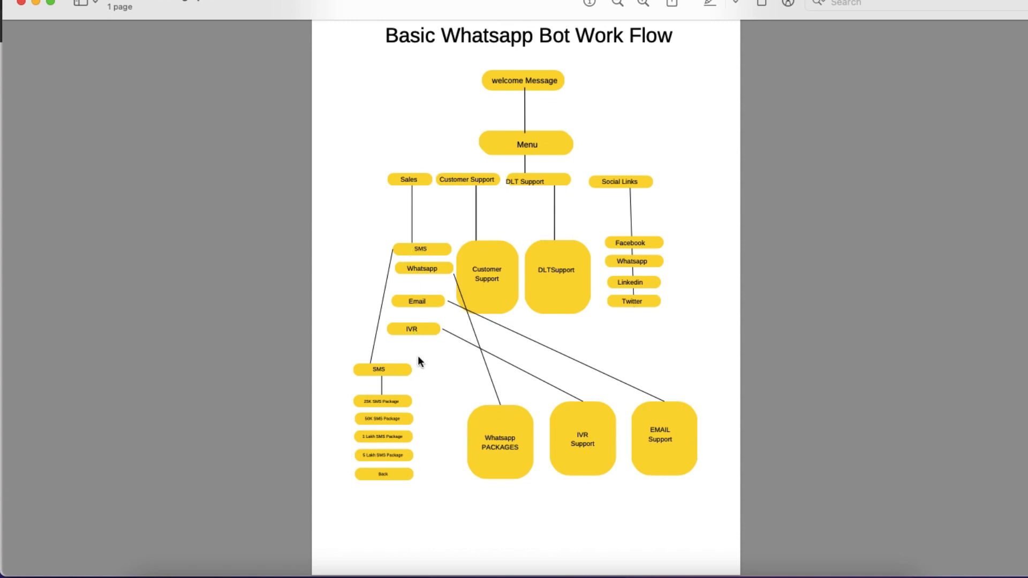
key(ctrl+Up)
click(724, 436)
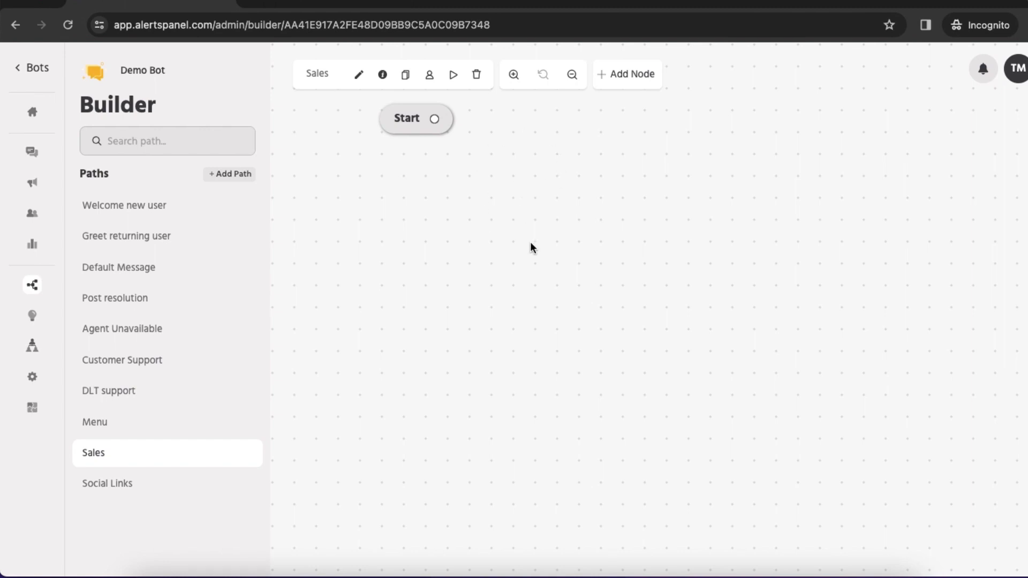
Add a Send Image node with Untitled design.png to the Sales path and place it just below the Start node.
click(626, 76)
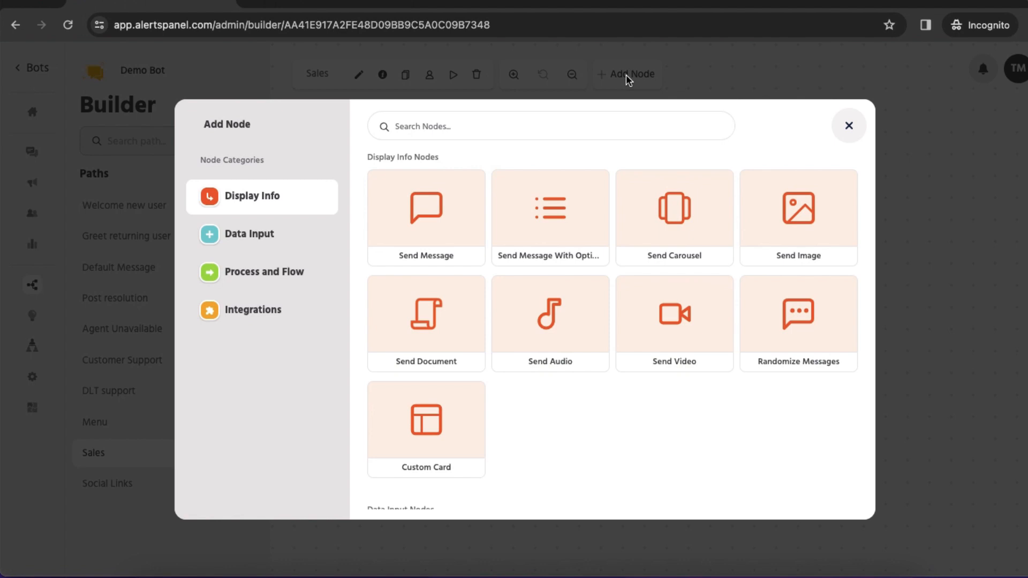
click(781, 229)
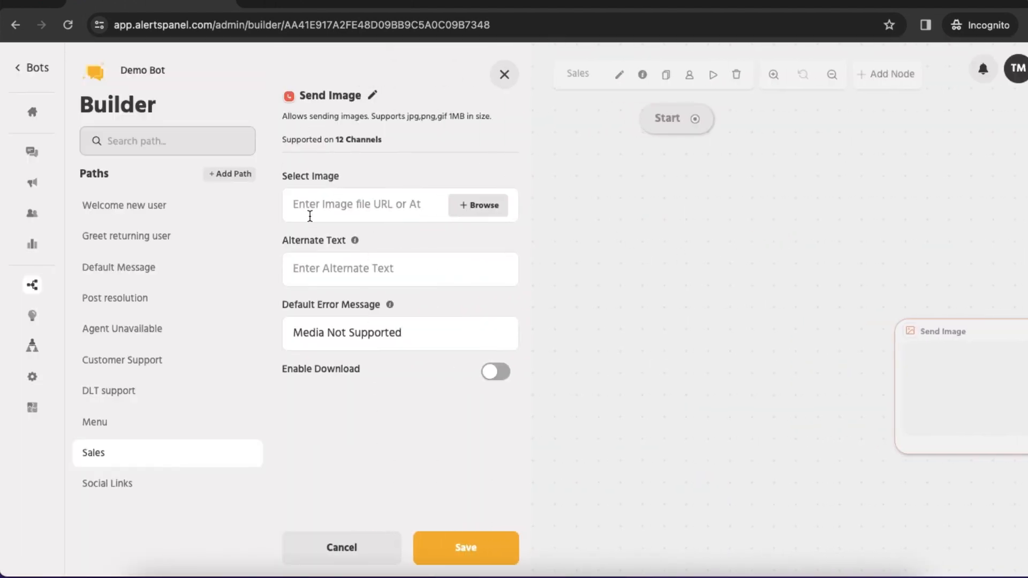
click(493, 209)
click(361, 174)
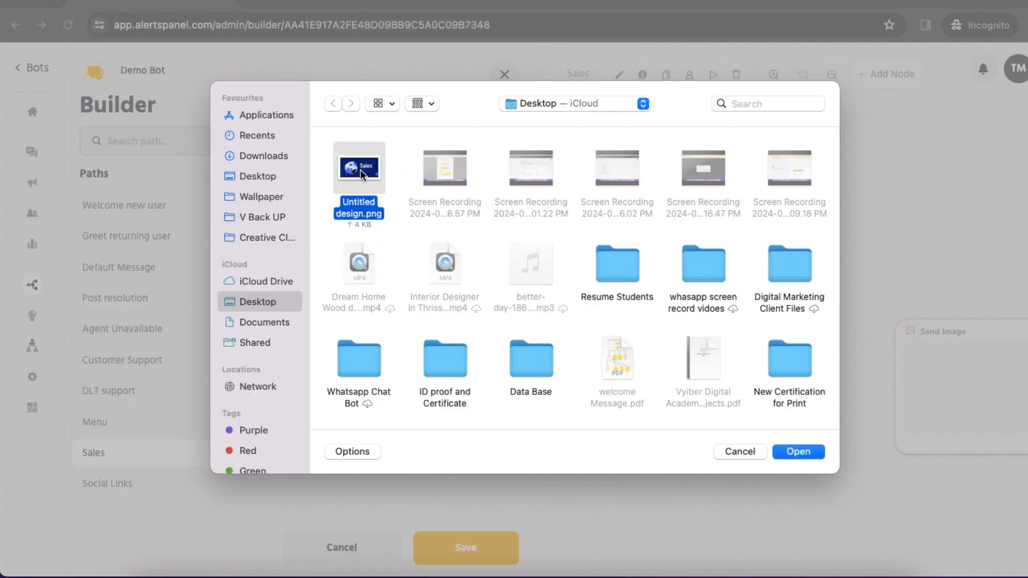
click(799, 452)
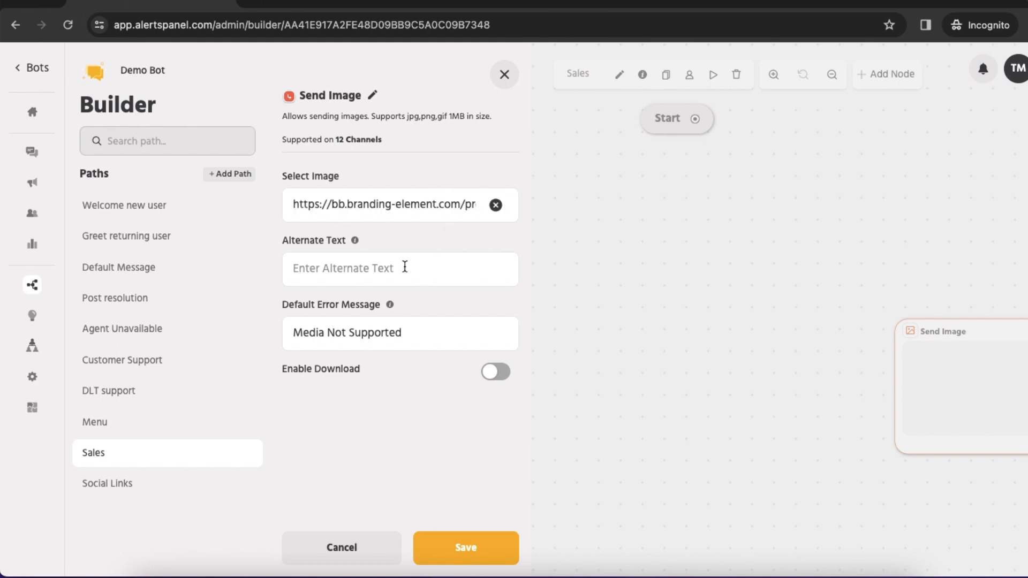
click(464, 541)
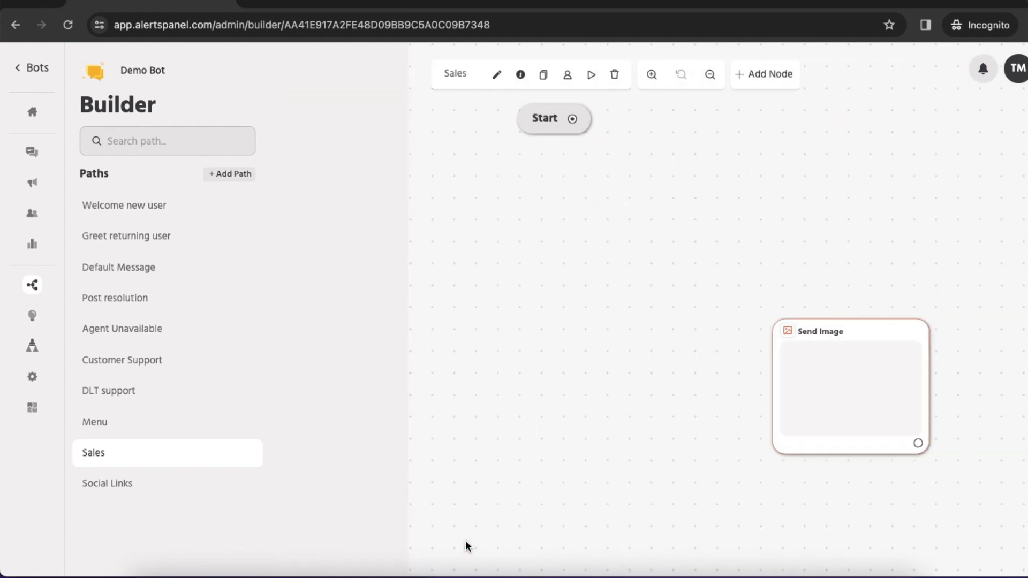
drag(714, 333, 505, 191)
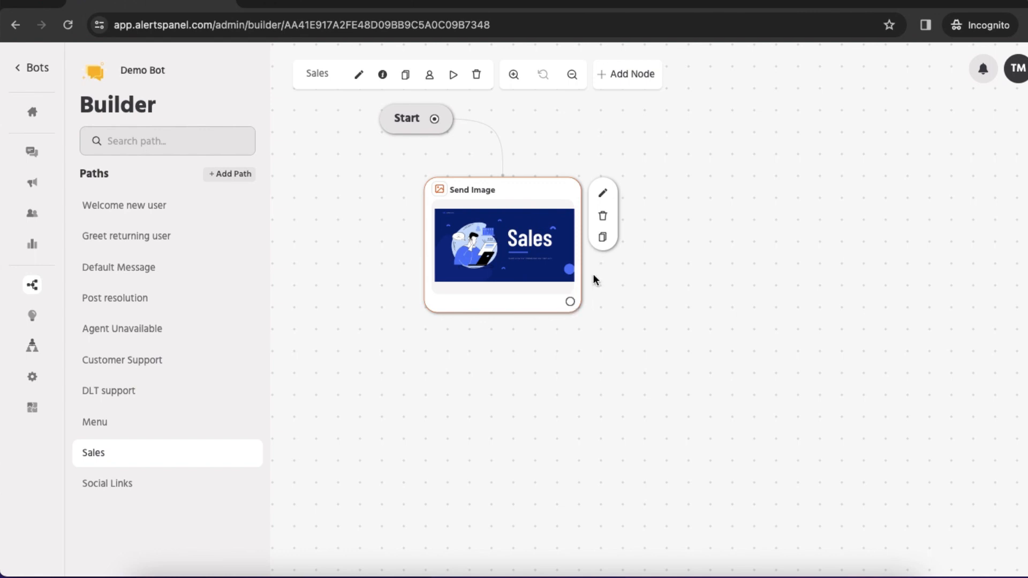
click(571, 303)
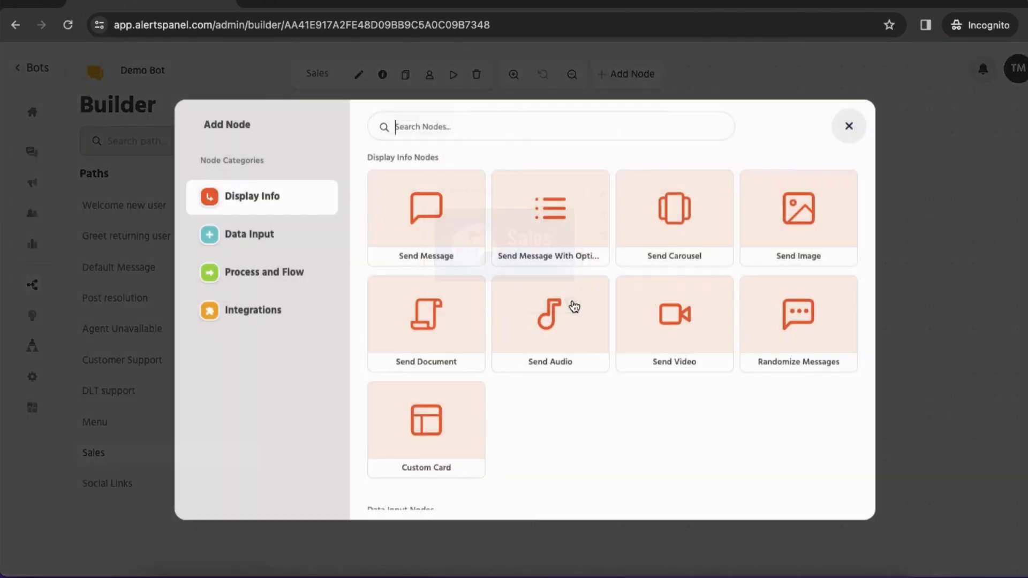
click(846, 132)
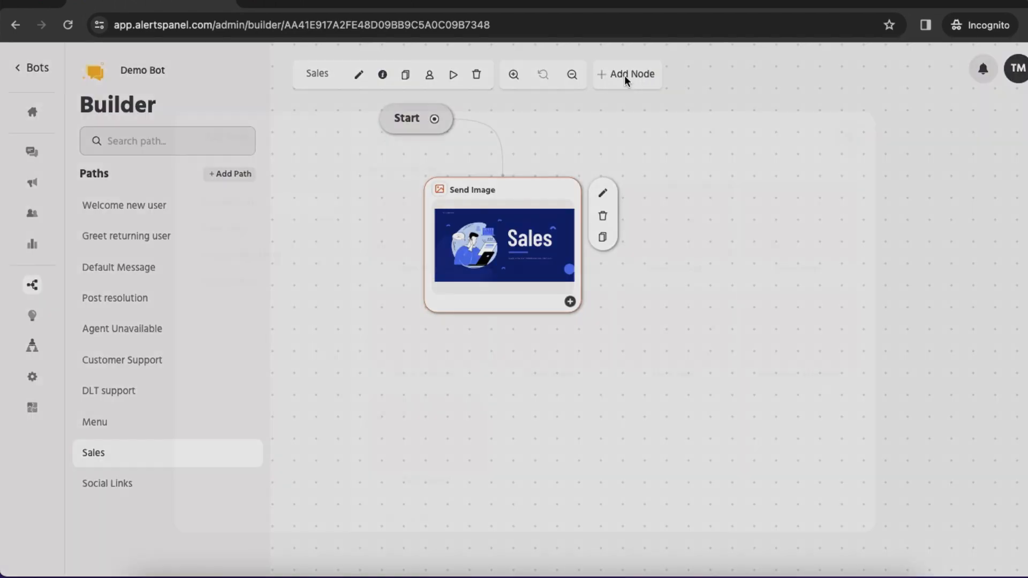
Add a Send Message With Options node to the Sales path with the message "Select the service below 👇".
click(624, 75)
click(552, 249)
click(370, 279)
text(Select the service below 👇)
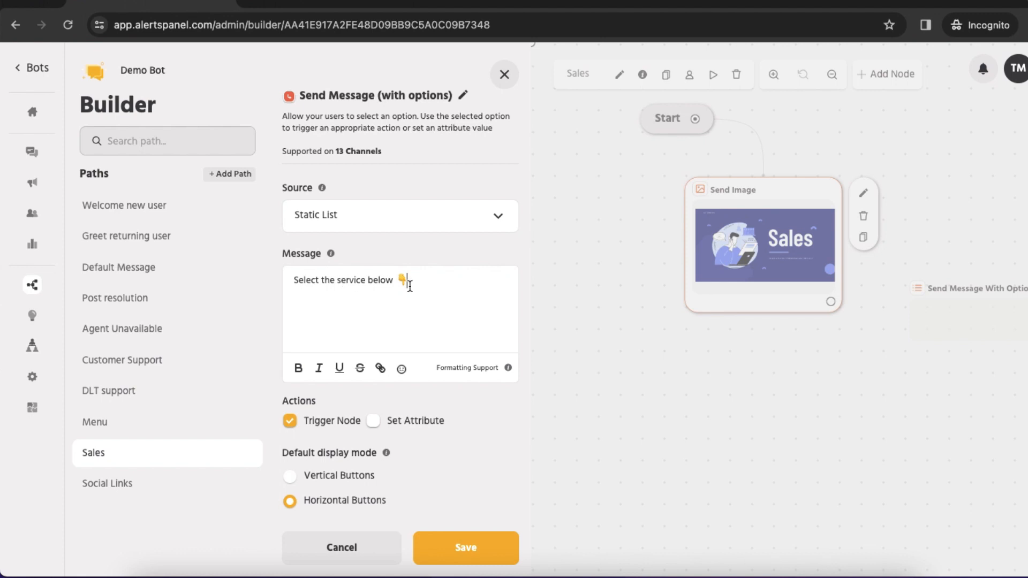
Give the message node four options titled SMS, Whatsapp, IVR and Email, and save the node.
scroll(422, 303, down, 6)
click(343, 406)
text(SMS)
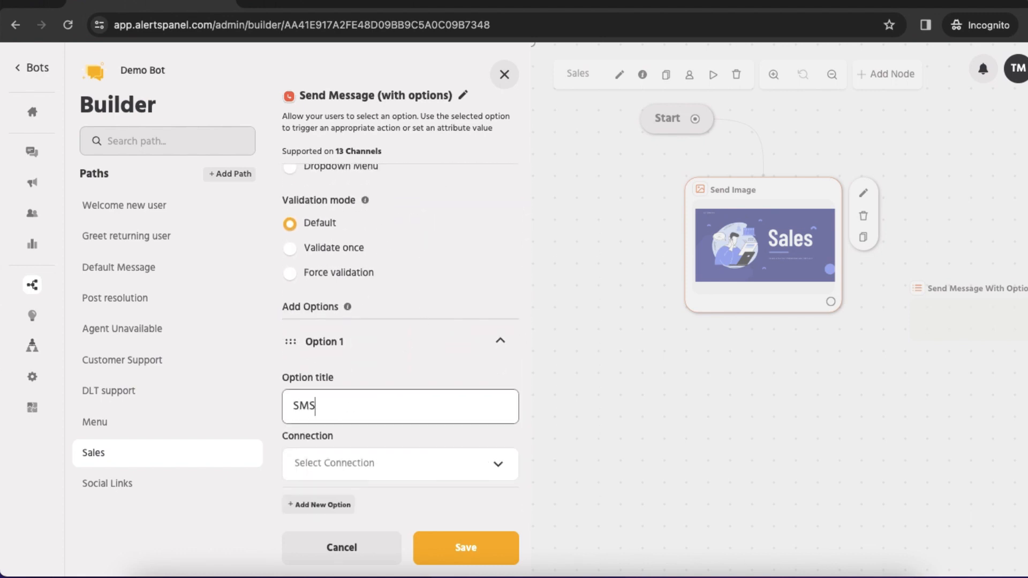
click(299, 506)
text(Whst)
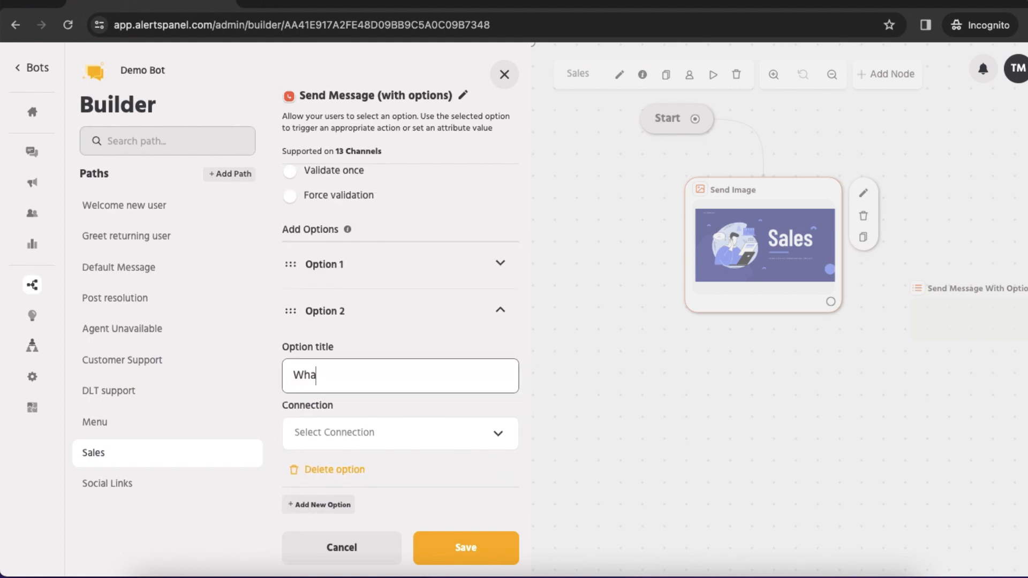
text(sapp)
click(329, 509)
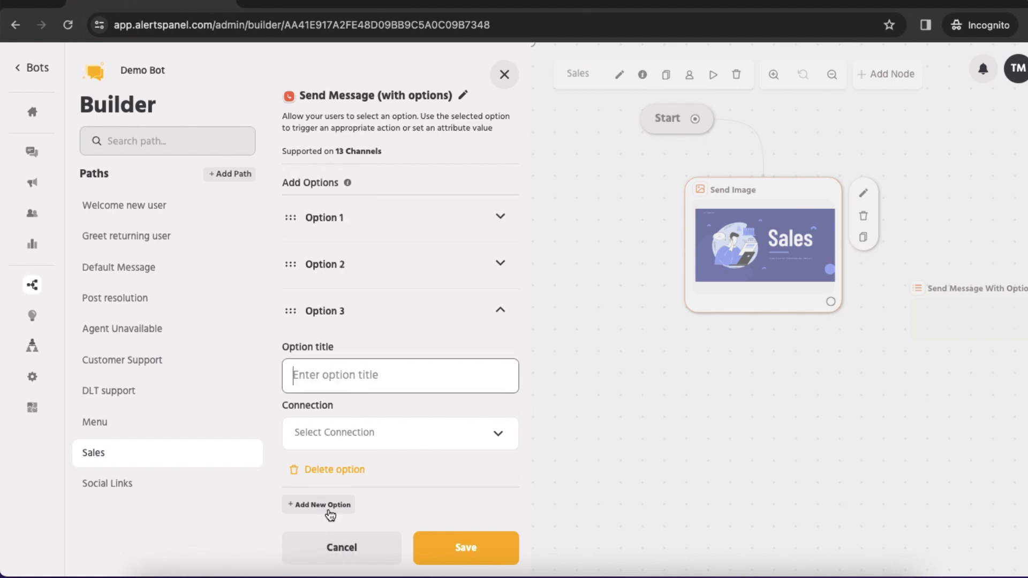
text(IVR)
click(329, 505)
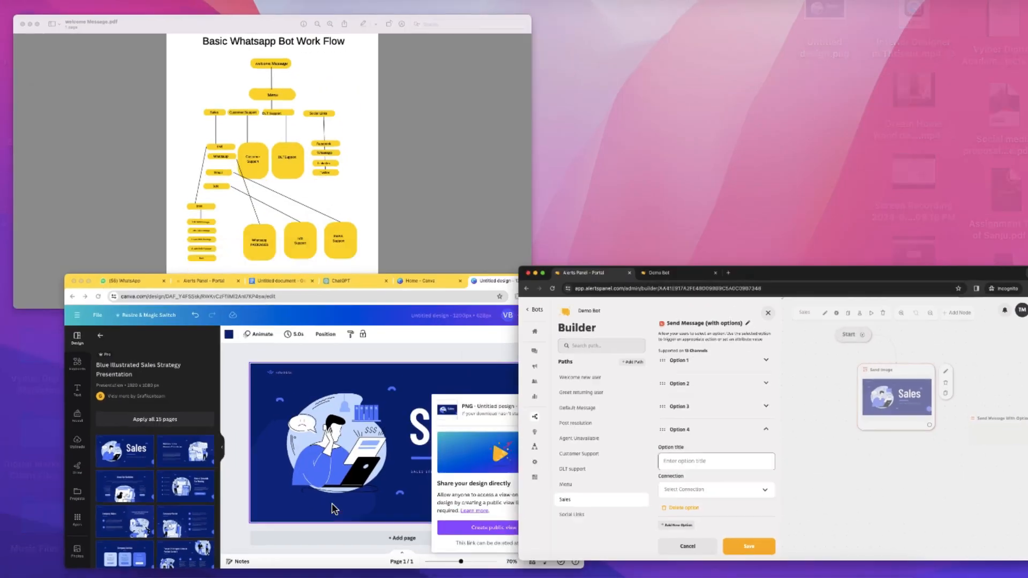
text(Email)
click(483, 550)
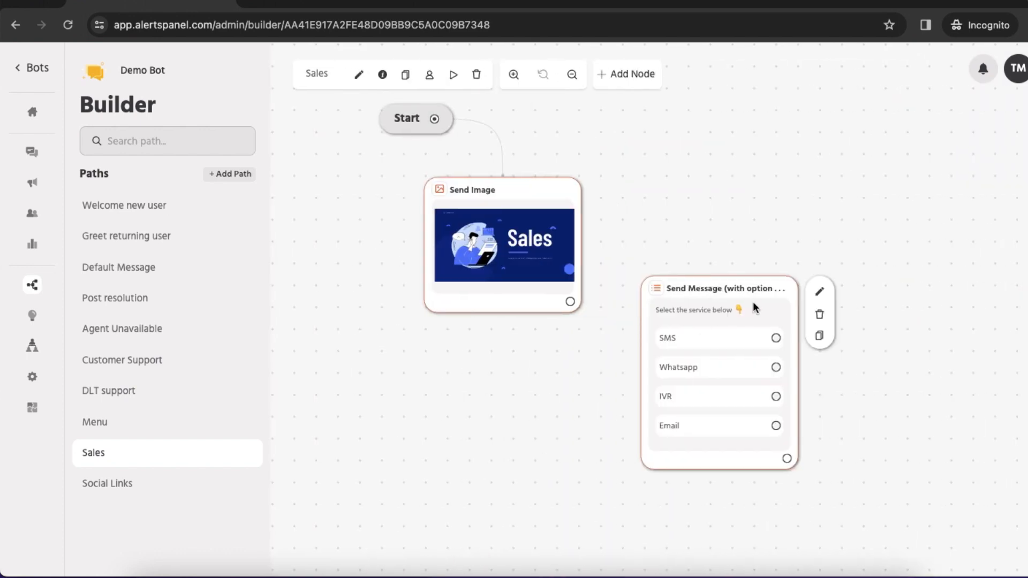
Place the Send Message with options node below the Send Image node and connect the image node to it.
drag(744, 290, 532, 372)
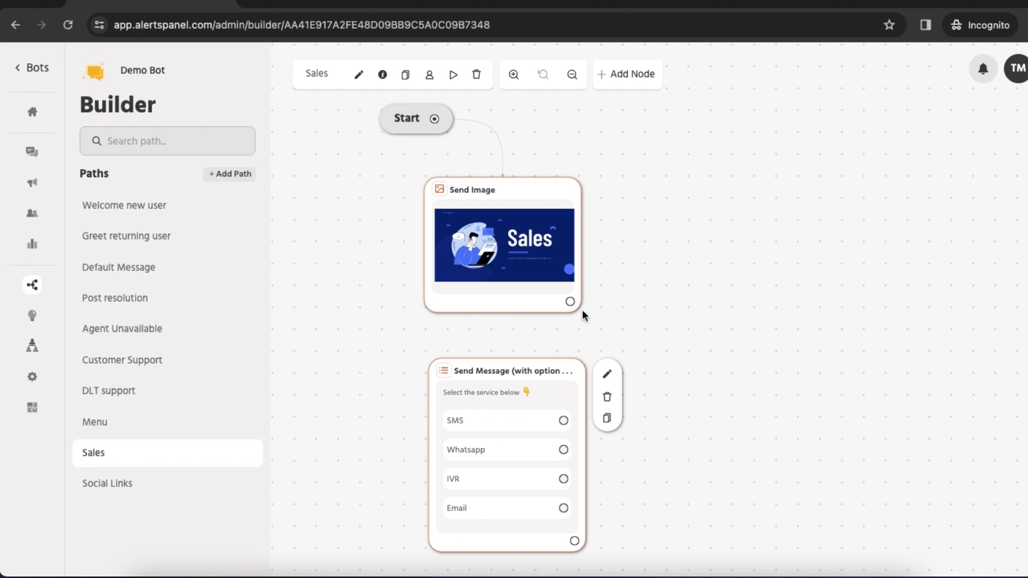
drag(570, 301, 558, 387)
scroll(562, 419, down, 3)
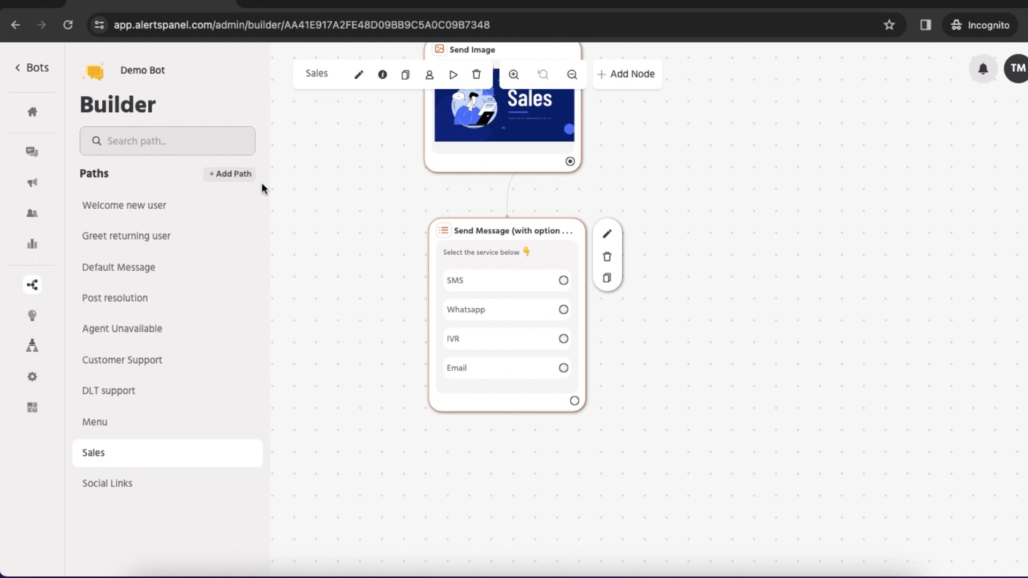
Create two new paths named SMS and Email.
click(240, 173)
text(SMS)
key(Return)
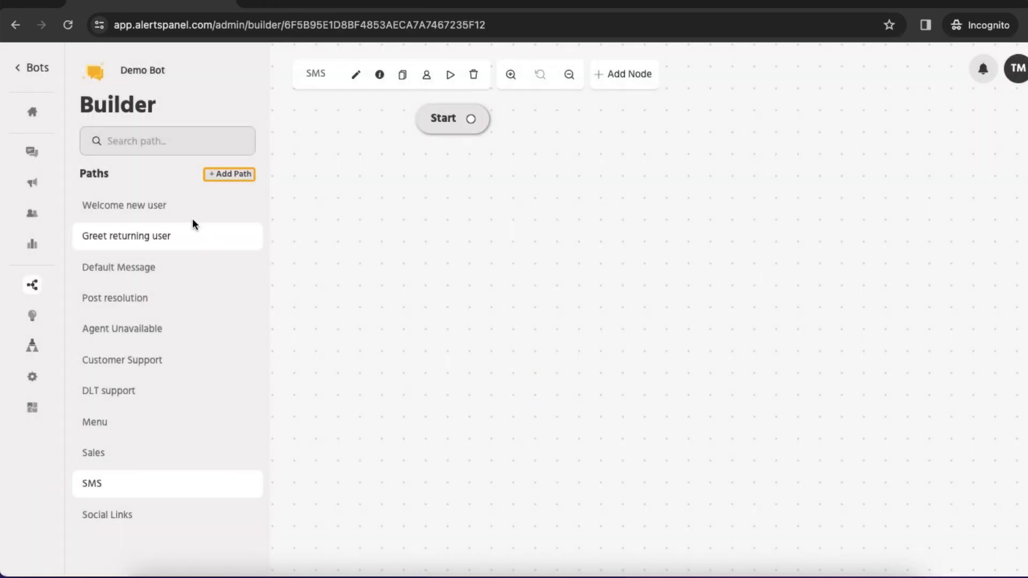
click(234, 174)
text(Email)
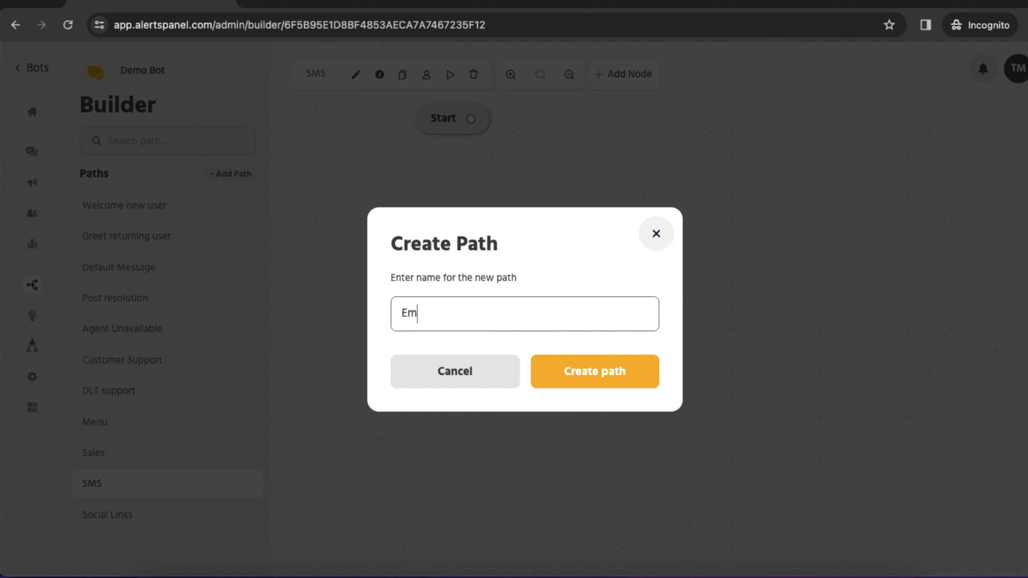
key(Return)
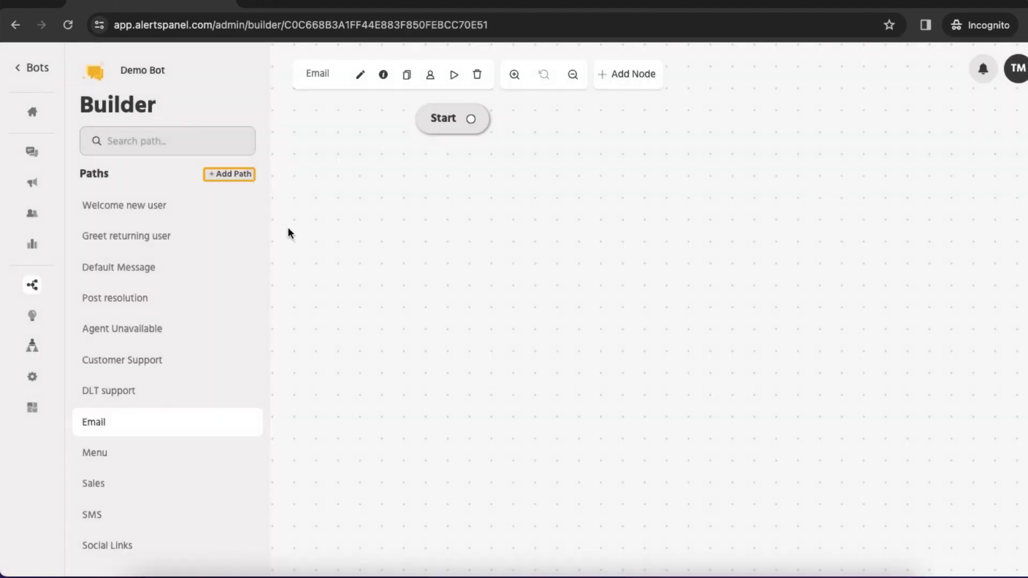
Create two new paths named whatsapp and IVR.
click(238, 172)
text(whsta)
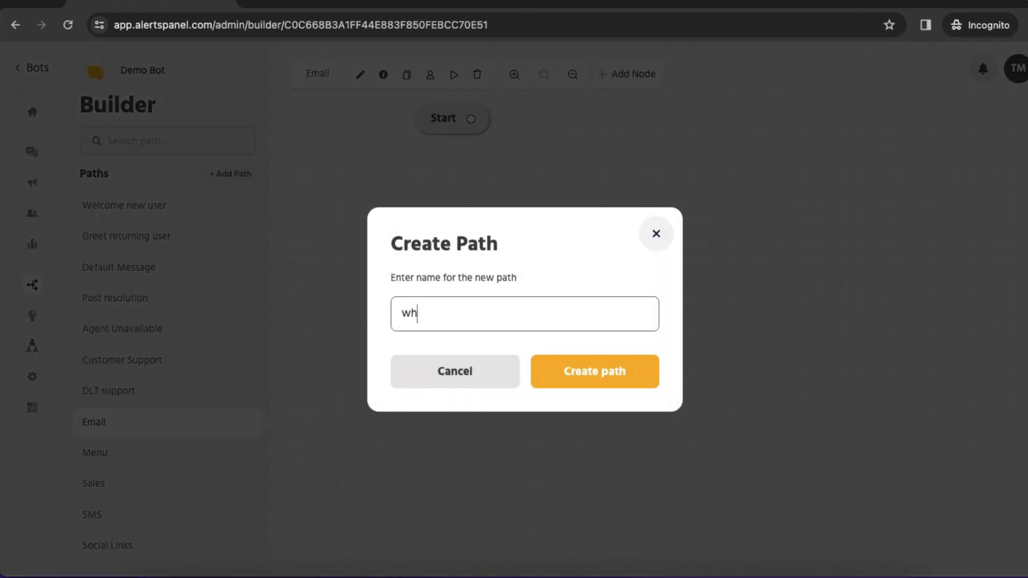
key(BackSpace)
key(BackSpace)
text(atsapp)
key(Return)
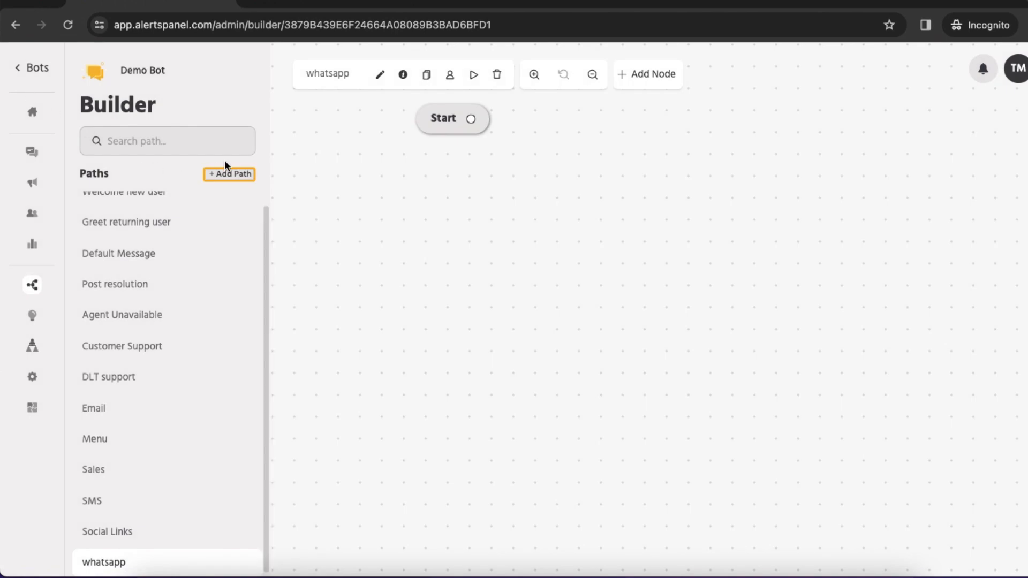
click(228, 174)
text(IVR)
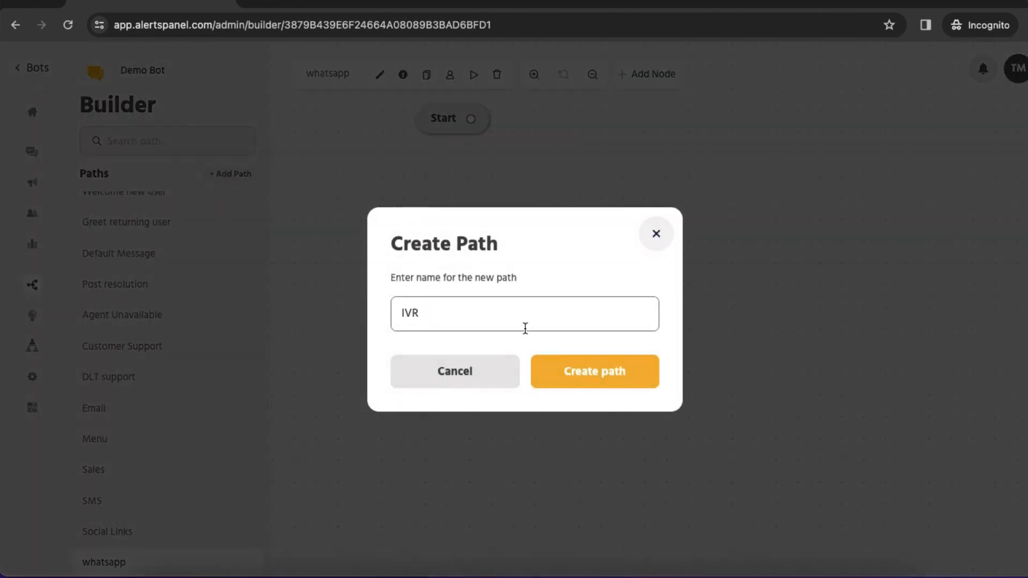
click(562, 371)
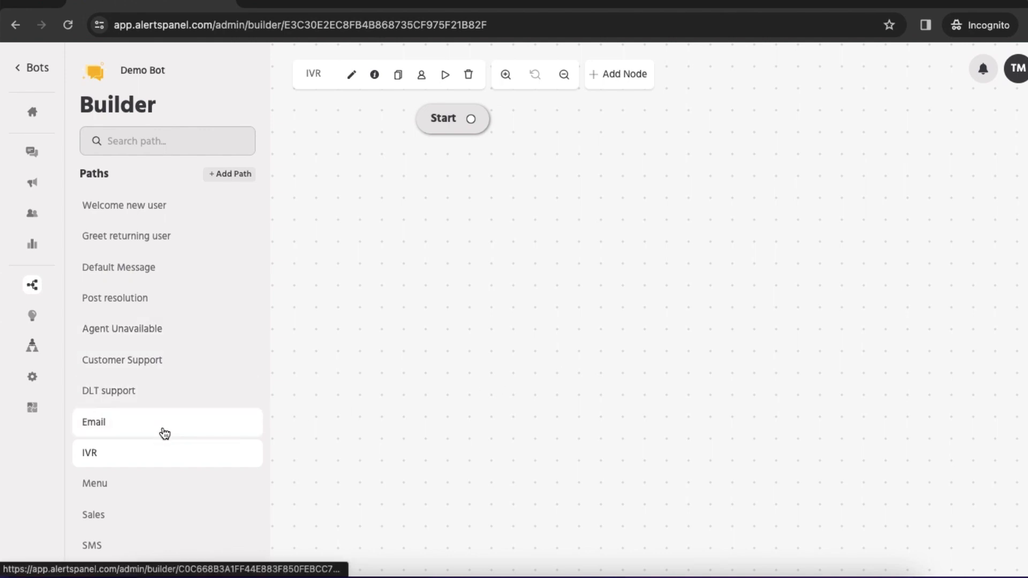
In the Sales path, connect the SMS option to a new Trigger a path node for the SMS path, placed to the upper right of the options node.
scroll(161, 431, down, 2)
click(132, 472)
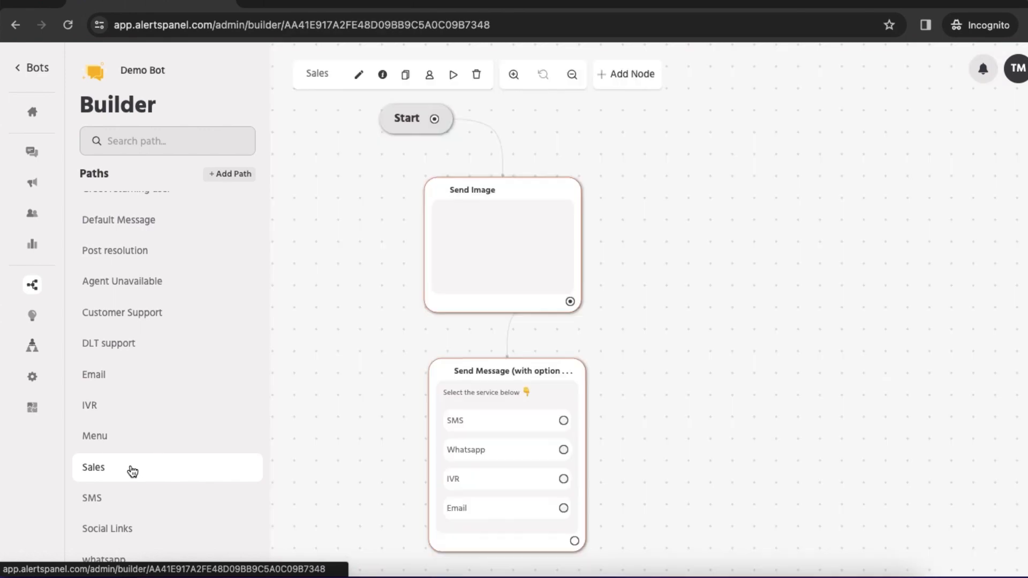
scroll(642, 448, down, 3)
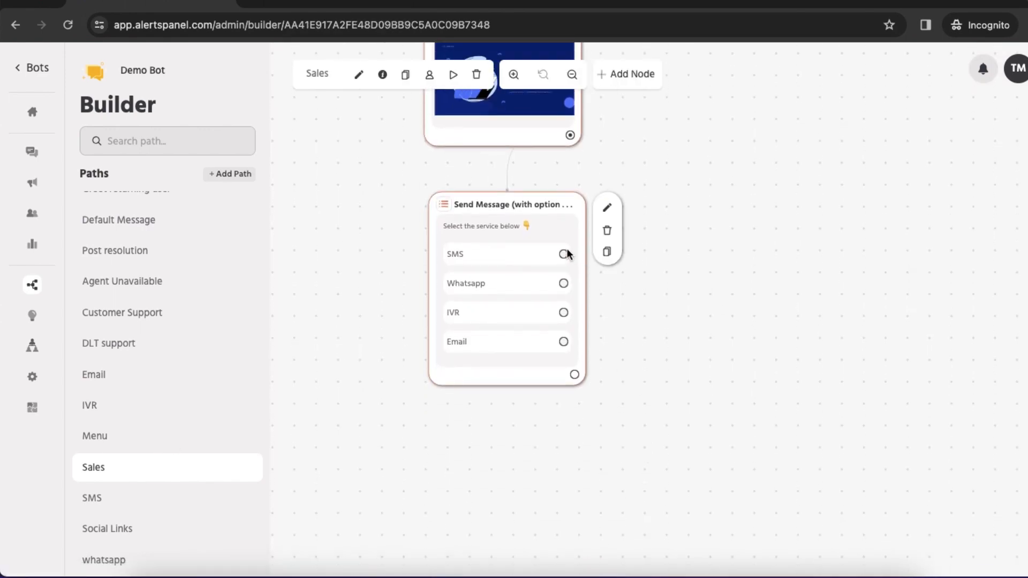
click(565, 254)
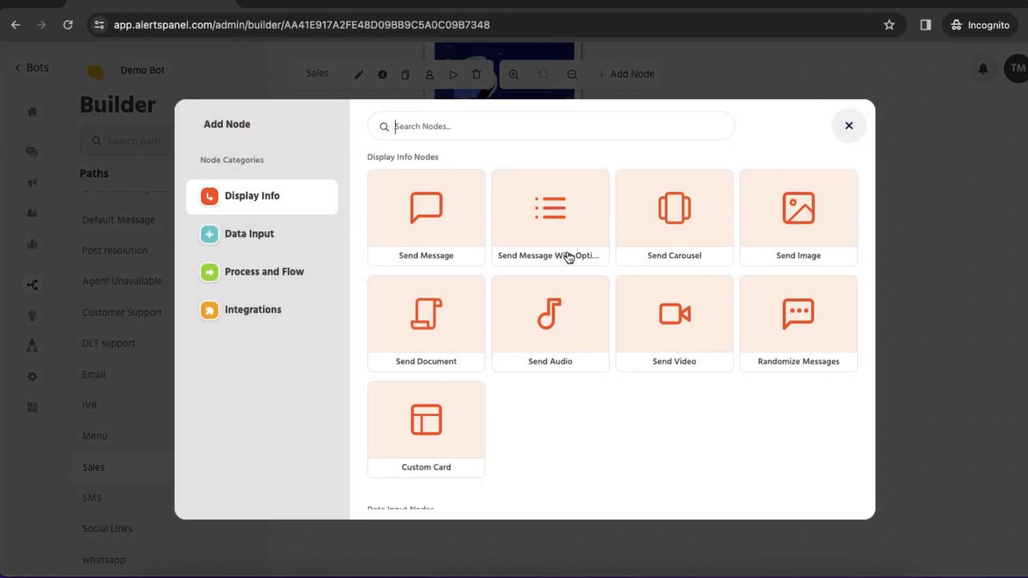
text(tr)
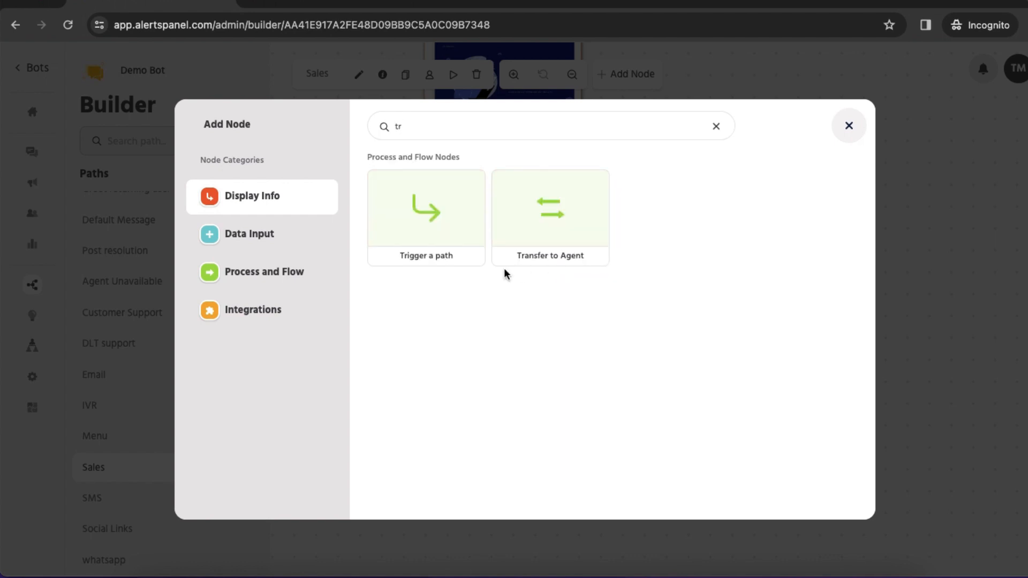
click(423, 196)
click(393, 202)
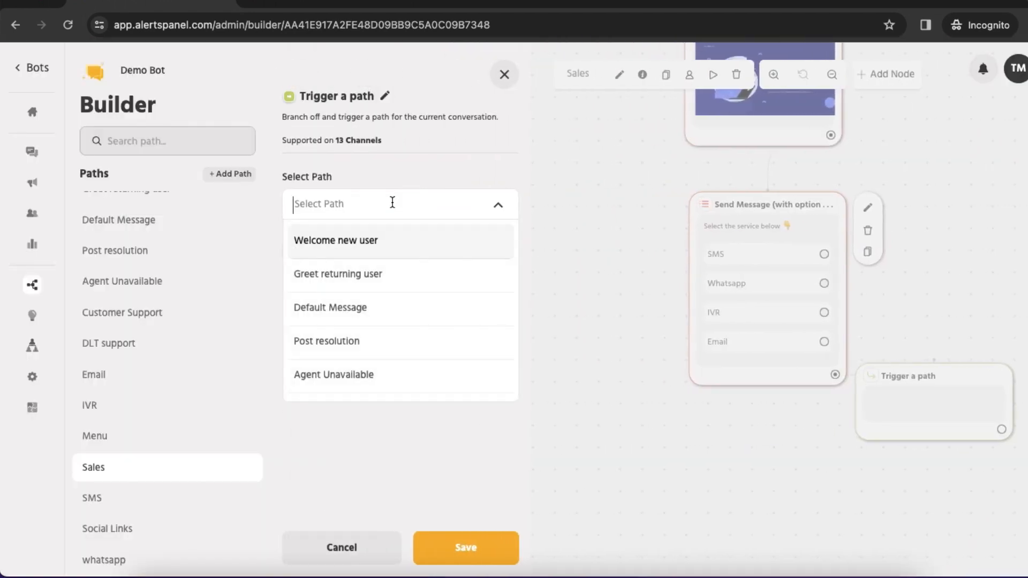
text(sms)
click(399, 247)
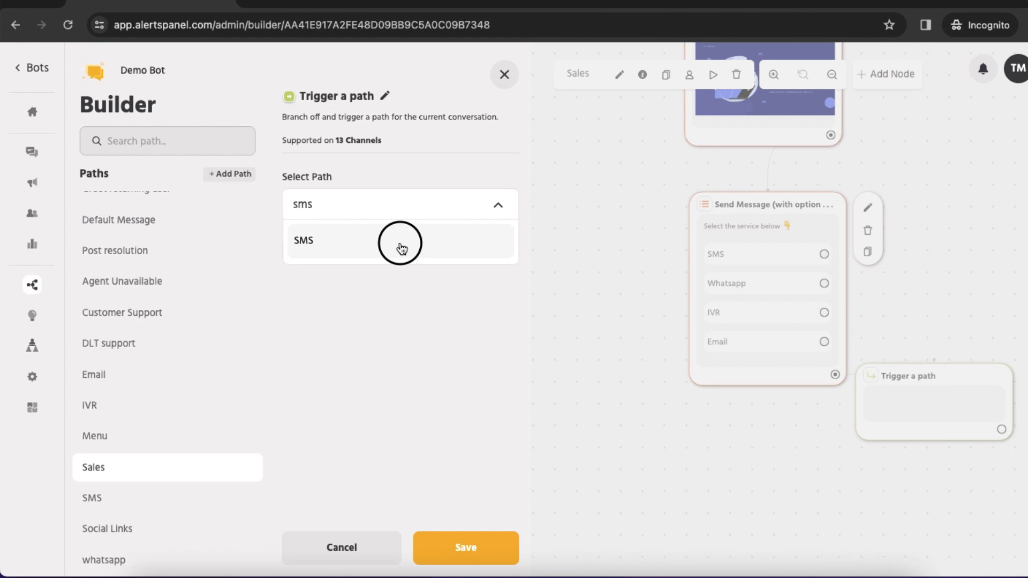
click(470, 544)
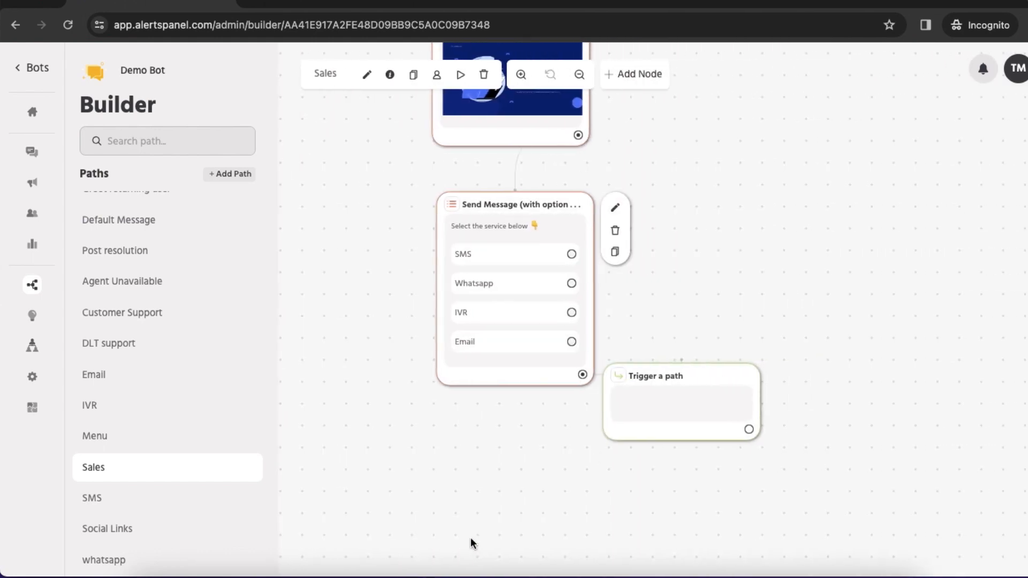
drag(652, 384, 825, 140)
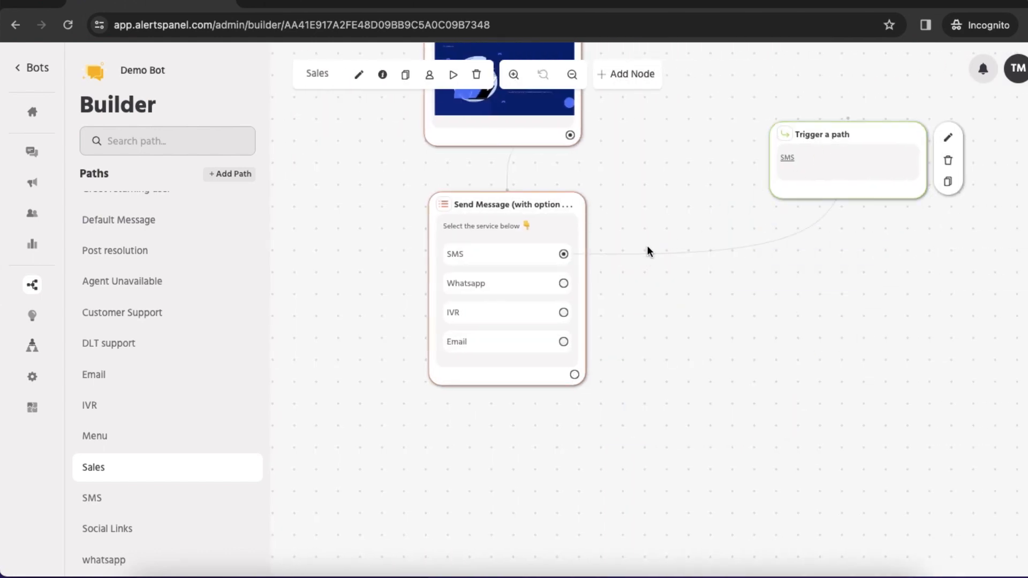
Connect the Whatsapp option to a new Trigger a path node for the whatsapp path, placed below the SMS trigger node.
click(564, 285)
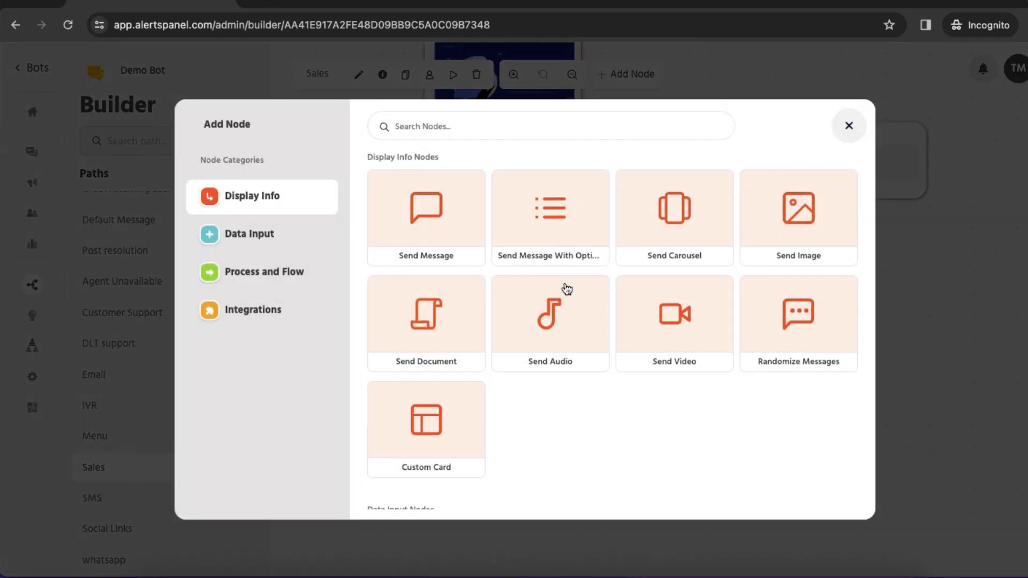
scroll(567, 290, down, 15)
scroll(568, 298, up, 4)
click(444, 267)
click(379, 208)
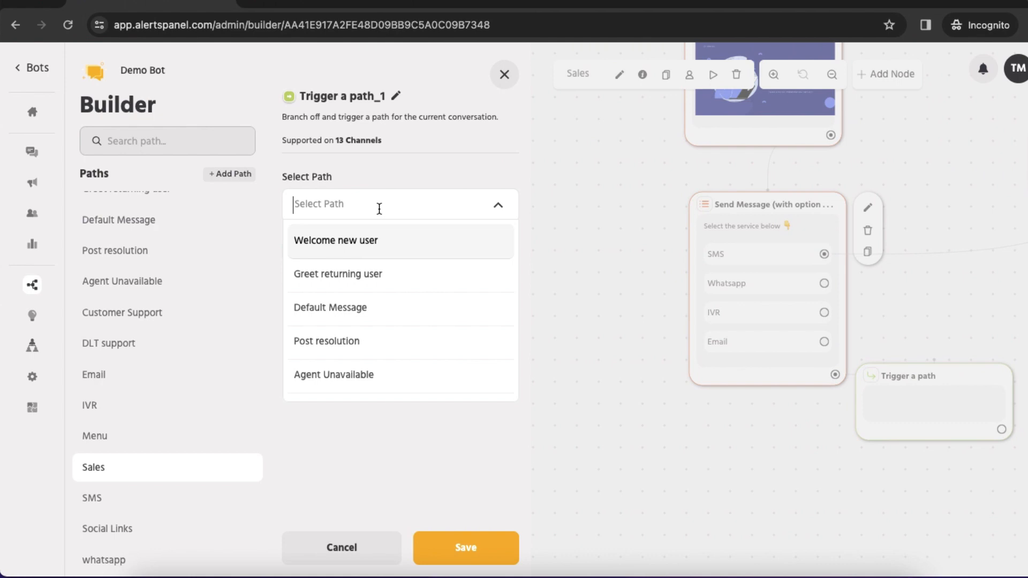
text(wh)
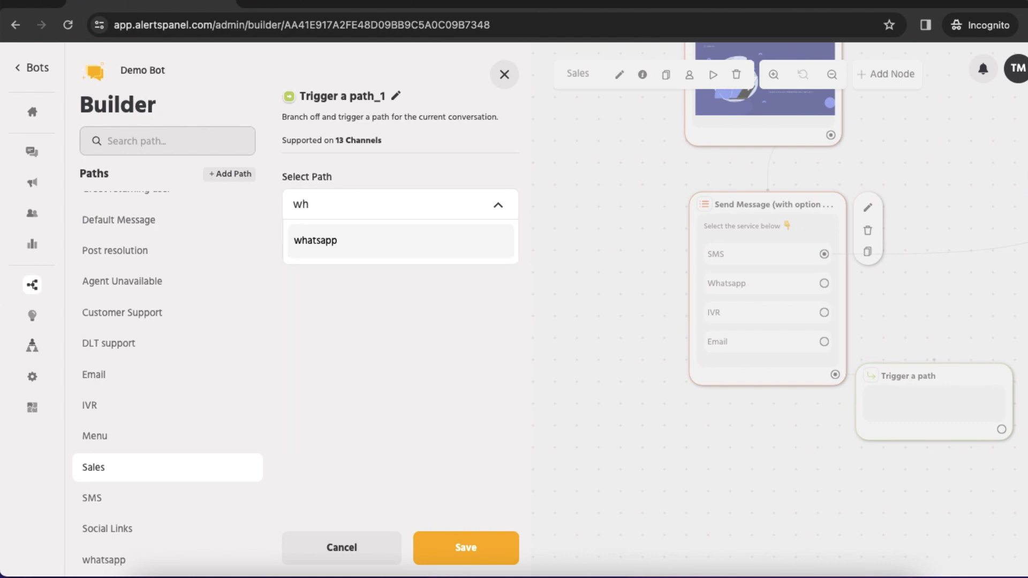
click(420, 242)
click(453, 541)
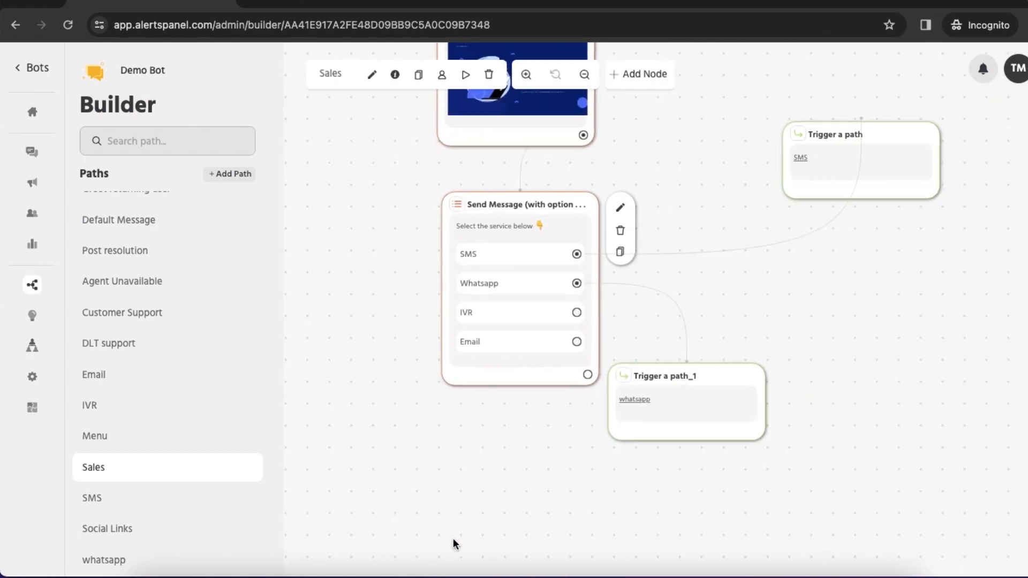
drag(654, 399, 892, 293)
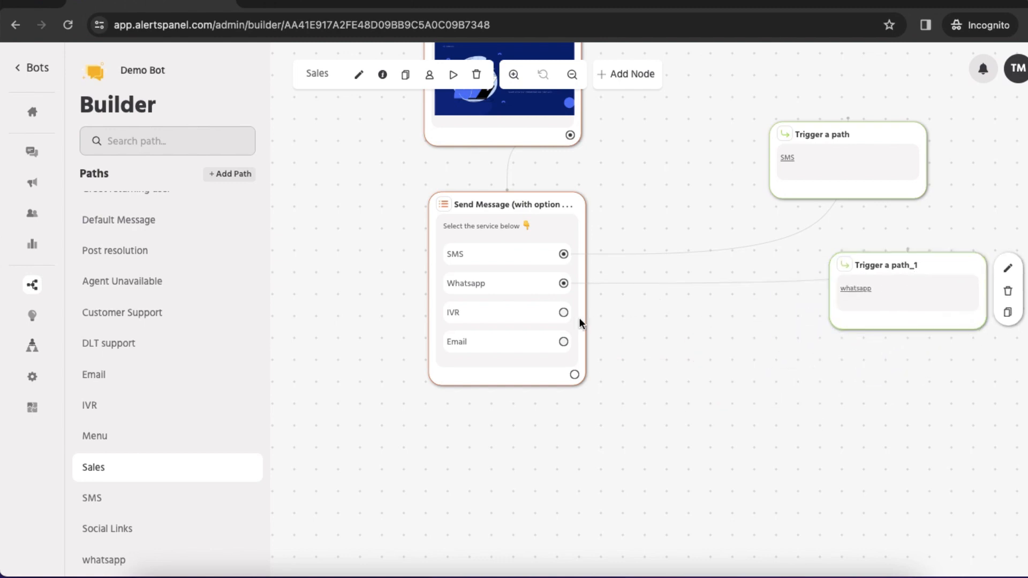
Connect the IVR option to a new Trigger a path node for the IVR path, placed below the whatsapp trigger node.
click(564, 313)
scroll(495, 334, down, 10)
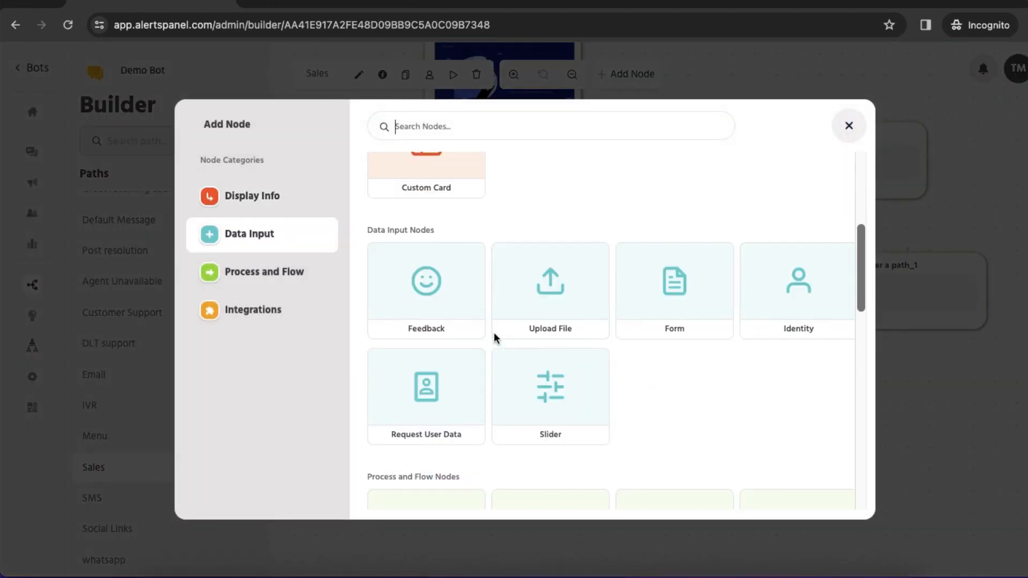
click(421, 251)
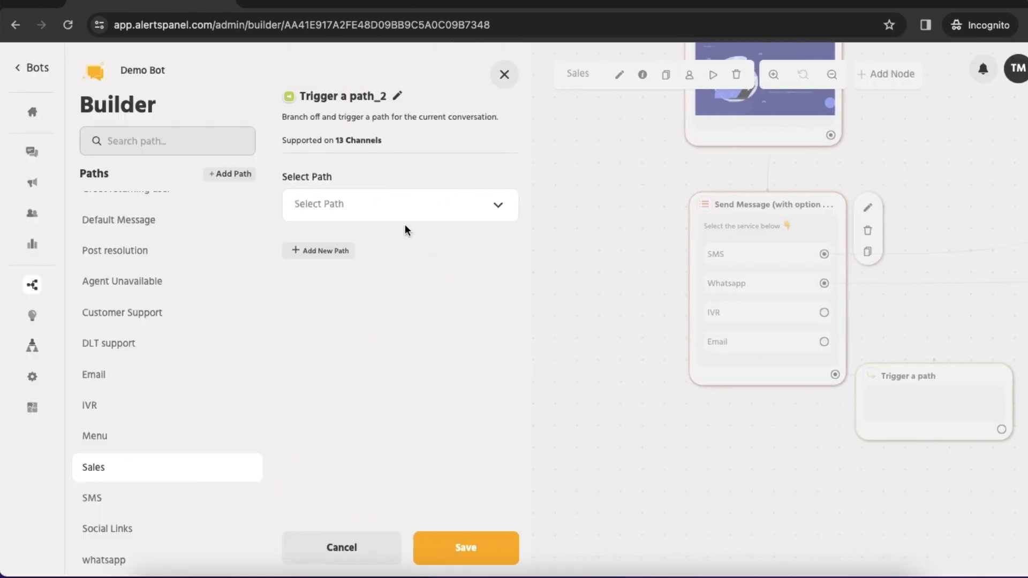
click(399, 204)
text(ivr)
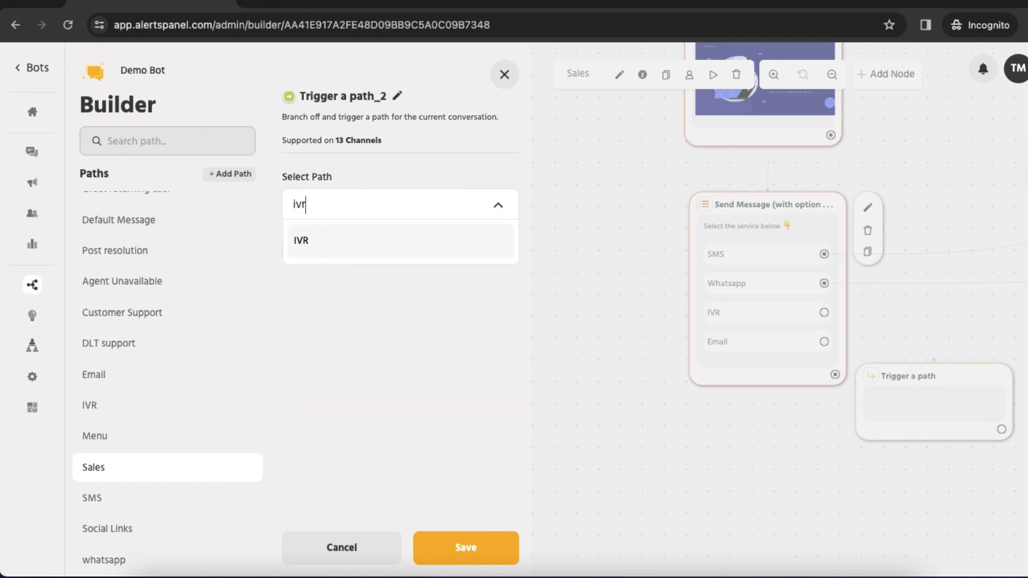
click(364, 246)
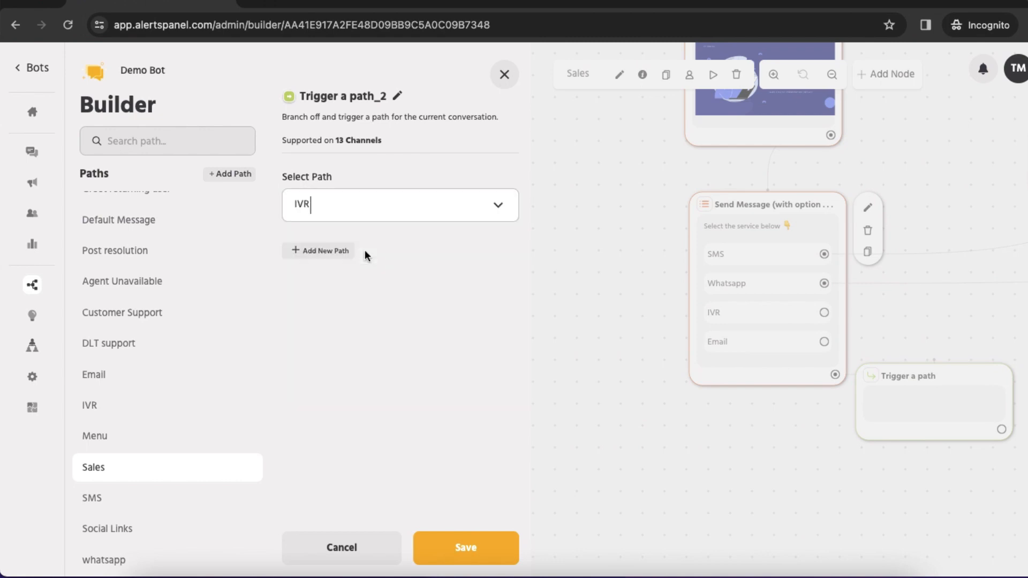
click(466, 545)
drag(723, 423, 923, 401)
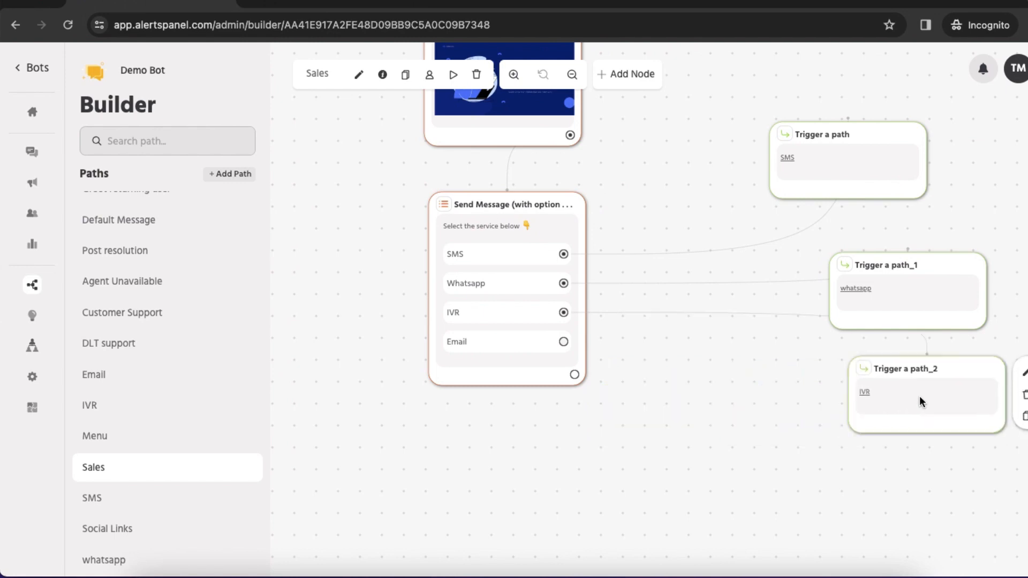
Connect the Email option to a new Trigger a path node for the Email path, placed below the IVR trigger node.
click(563, 342)
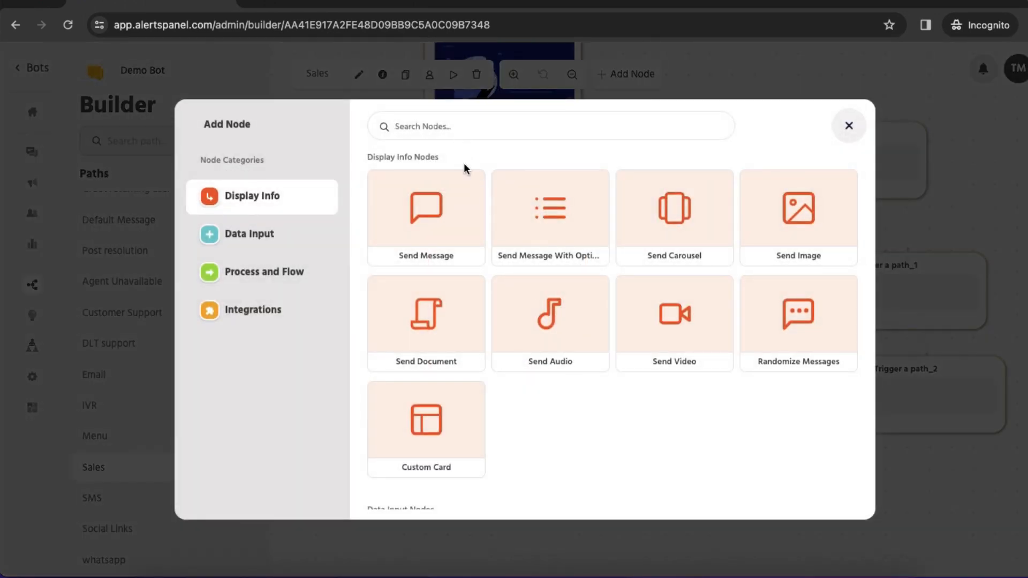
scroll(495, 285, down, 8)
click(429, 313)
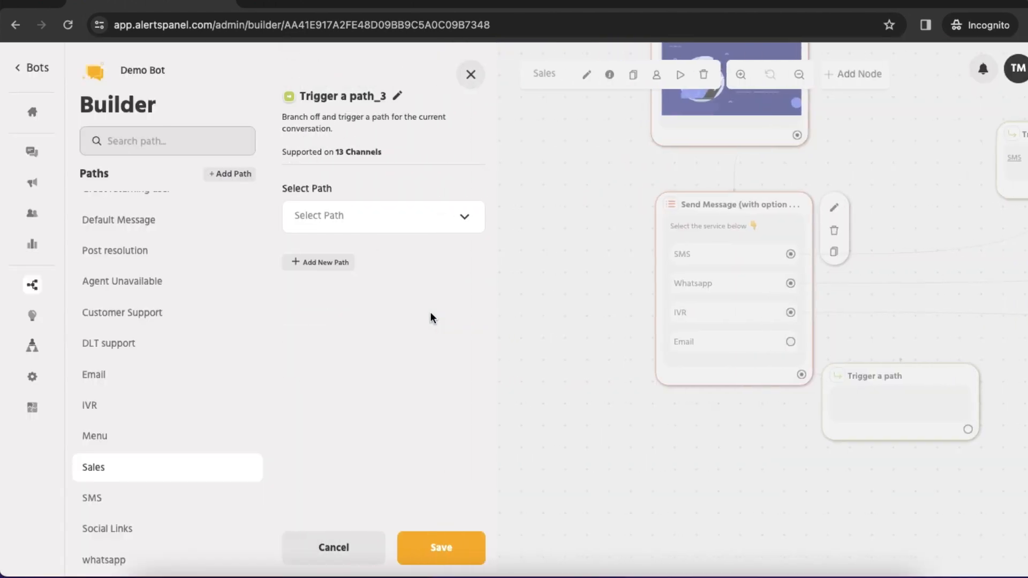
click(378, 204)
text(email)
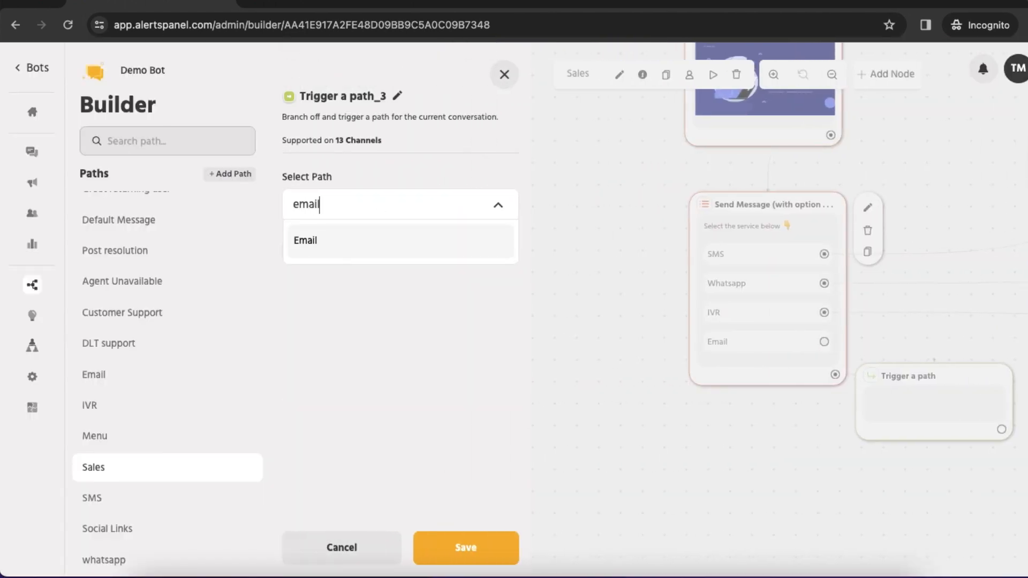
click(393, 250)
click(462, 541)
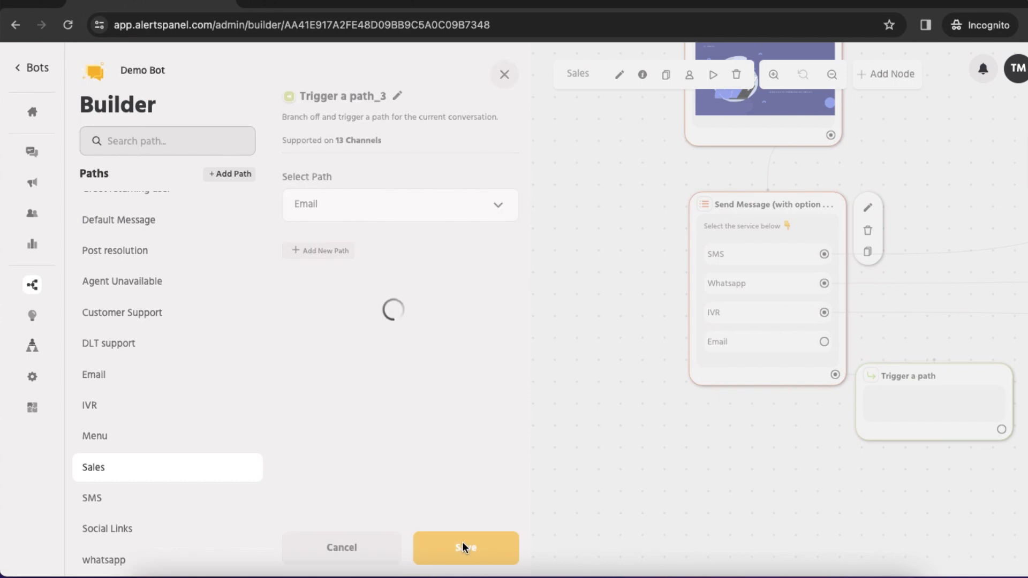
click(648, 403)
drag(648, 402, 874, 512)
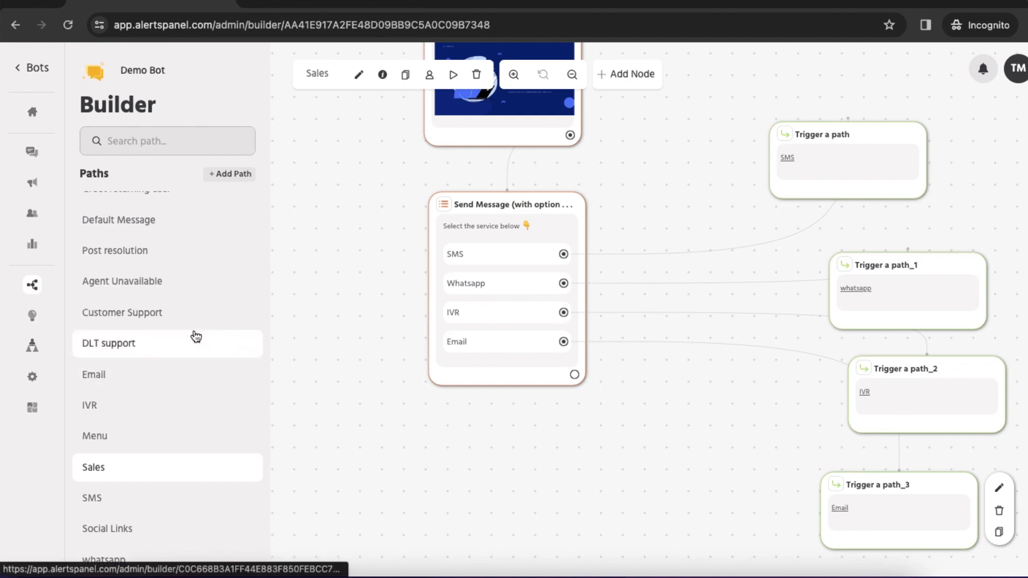
Preview the bot from the Welcome new user path, choose Sales to check its service options, and return to the builder.
scroll(192, 311, up, 2)
click(155, 209)
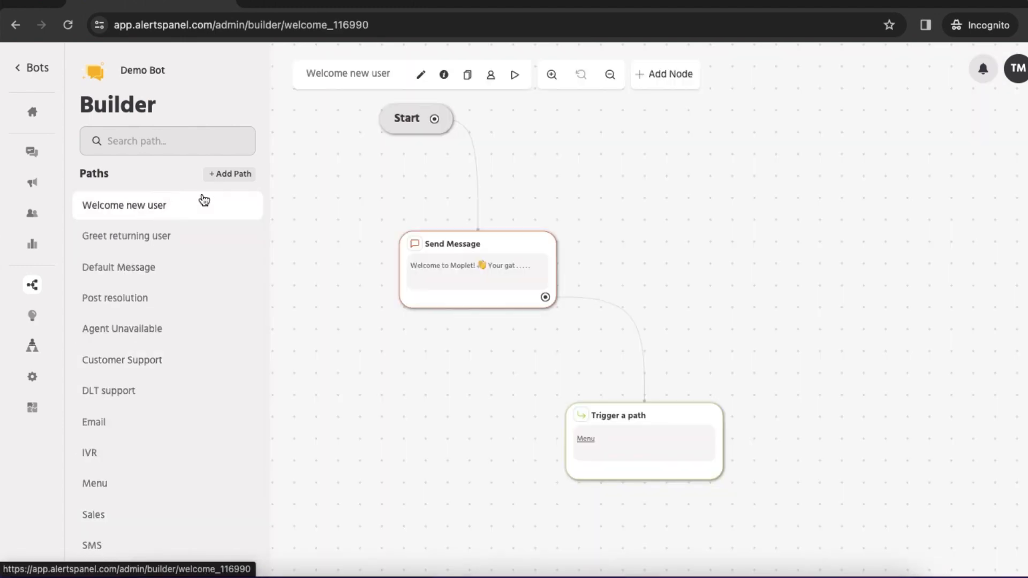
click(514, 79)
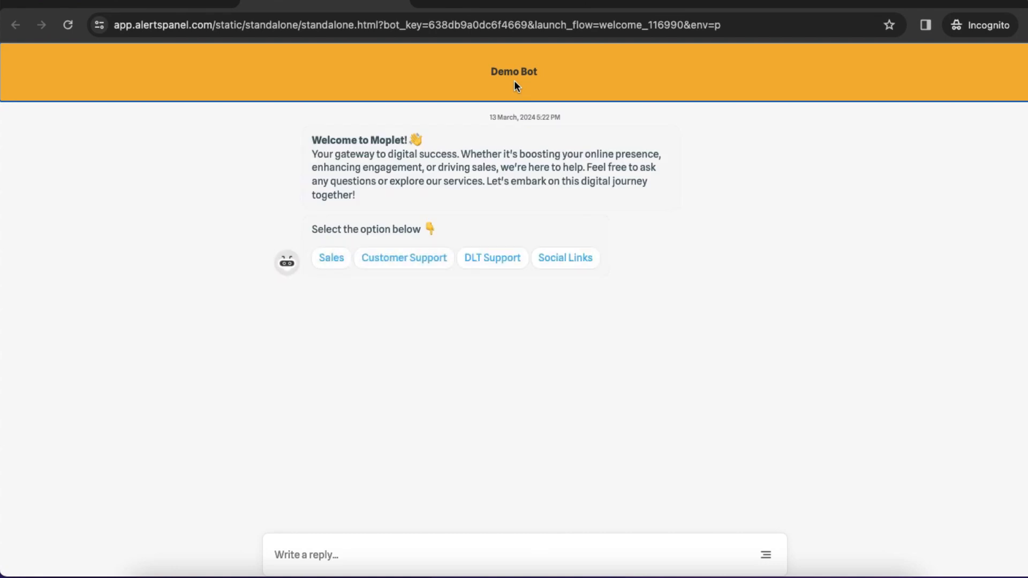
click(335, 256)
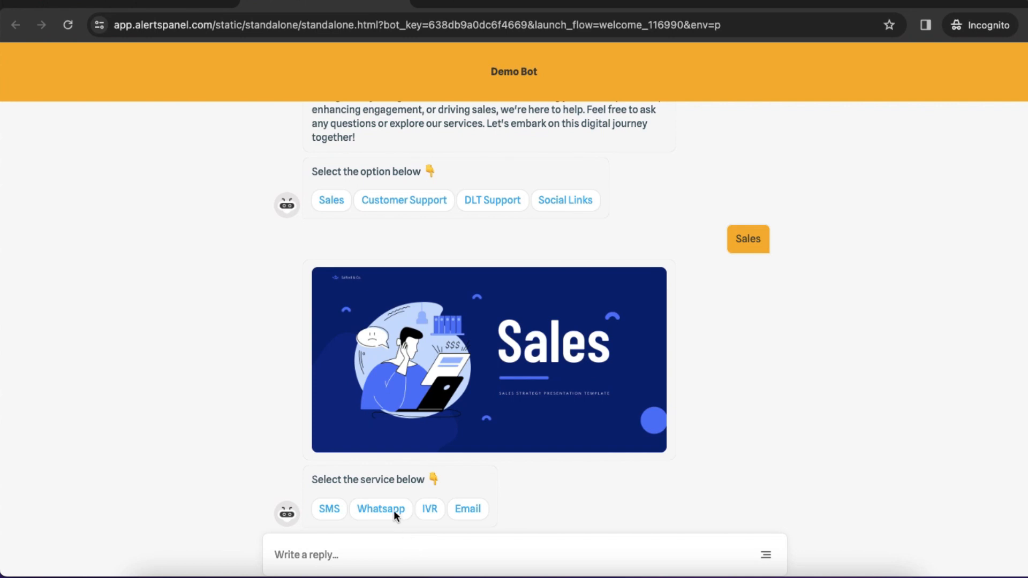
click(214, 5)
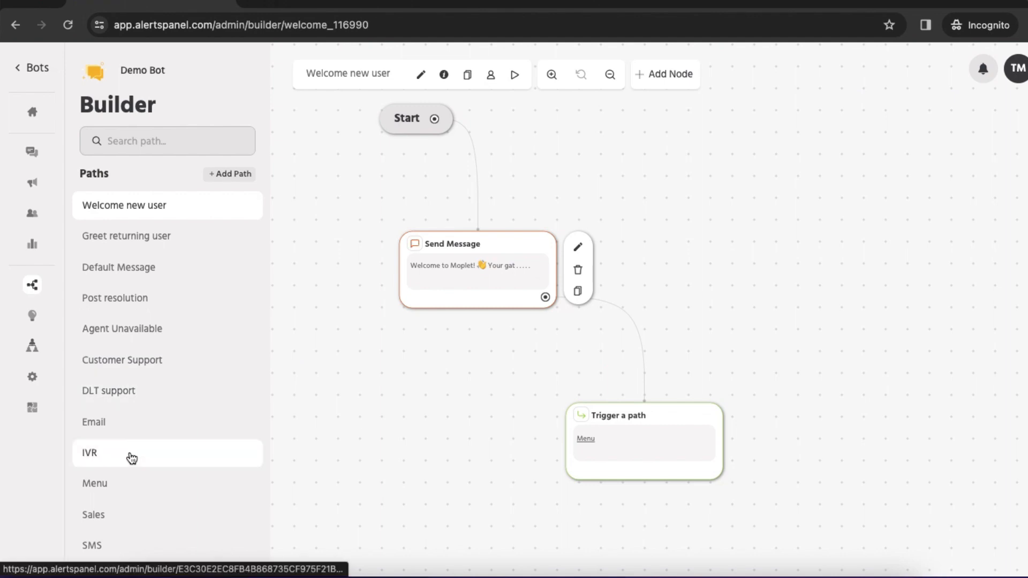
In the SMS path, add a Send Message With Options node with the message "Select SMS Packkage Below 👇".
scroll(128, 457, down, 1)
click(91, 500)
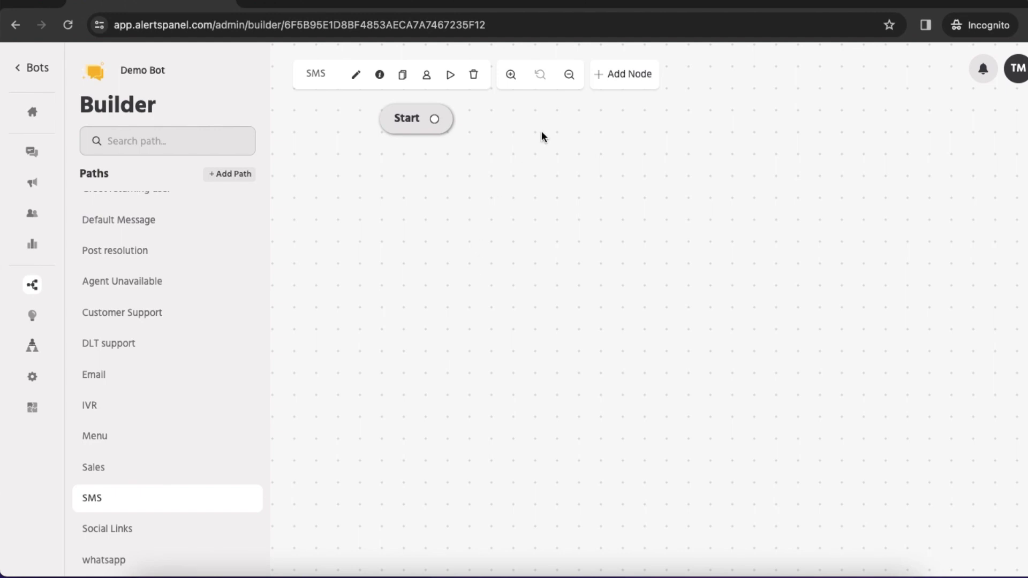
click(629, 85)
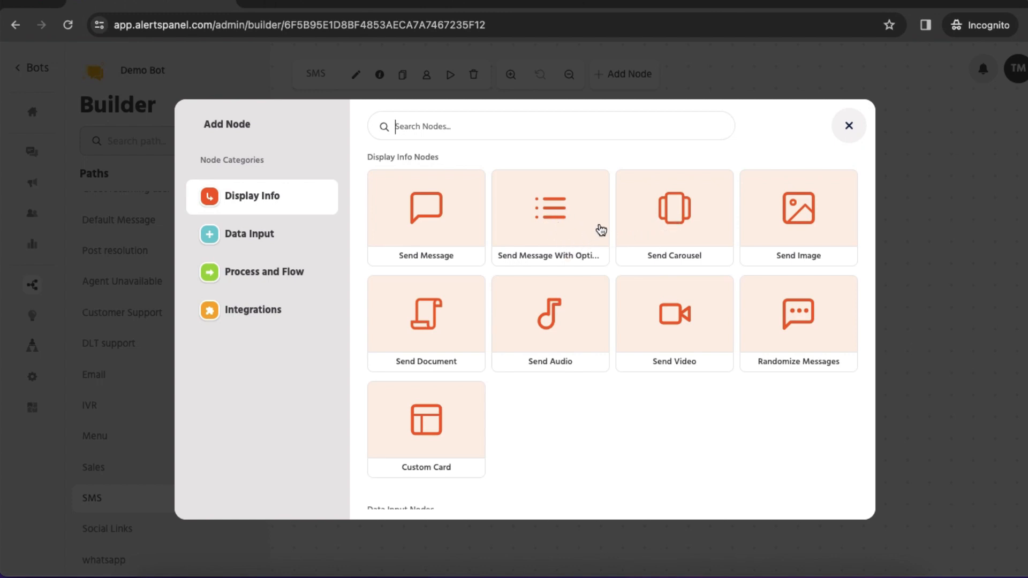
click(550, 222)
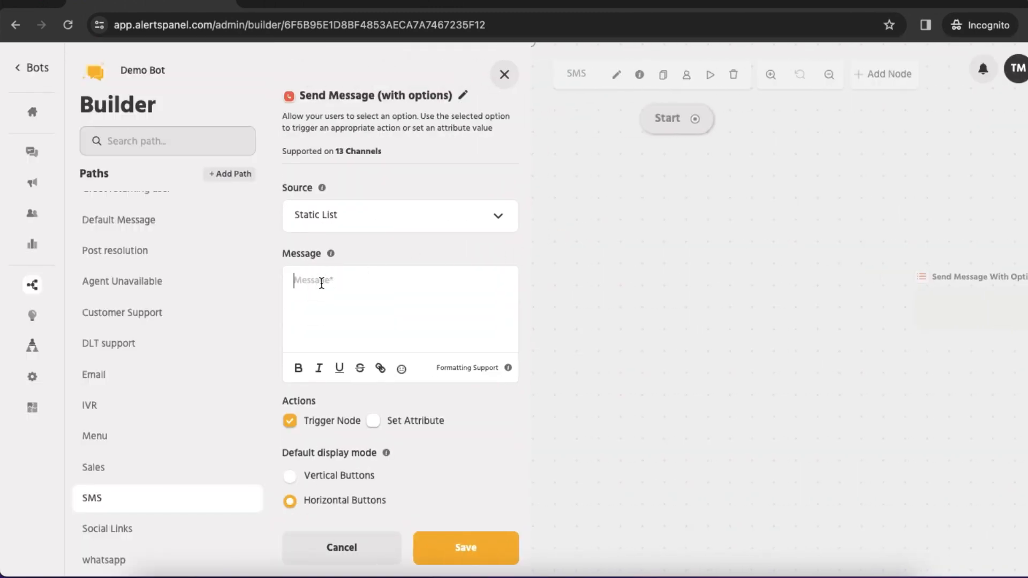
click(322, 283)
text(Select SMS Packkage Below)
click(401, 368)
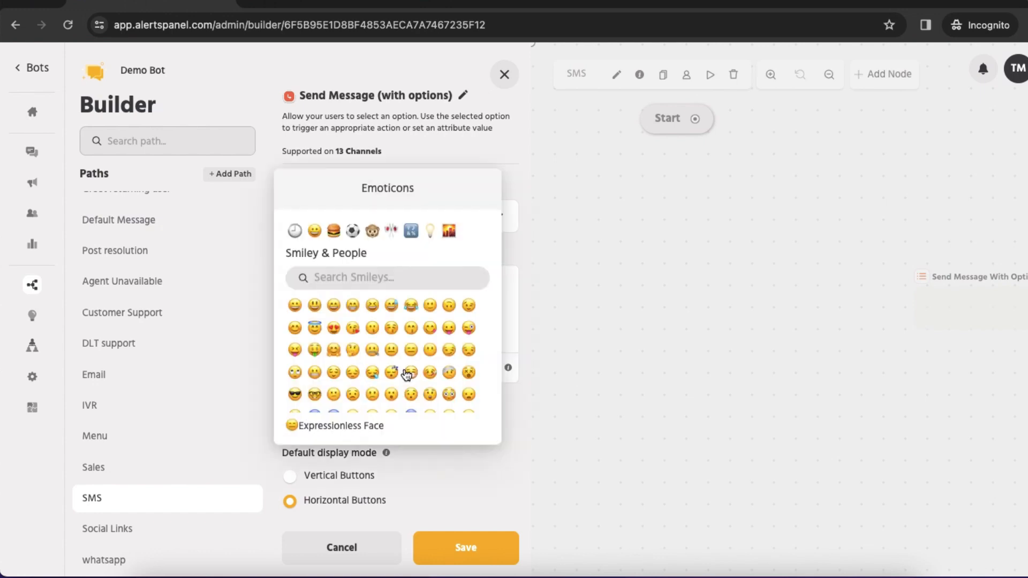
scroll(471, 375, down, 3)
scroll(474, 382, down, 2)
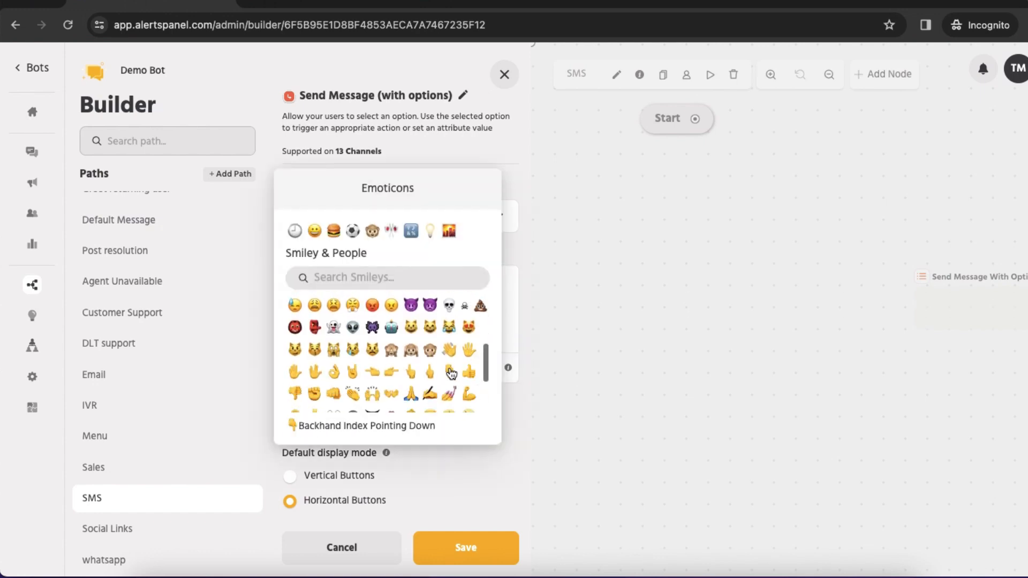
click(450, 368)
Give the message the options "25K SMS", "50 K SMS" and "1 Lakh SMS", and save the node.
scroll(450, 369, down, 5)
click(391, 408)
text(25)
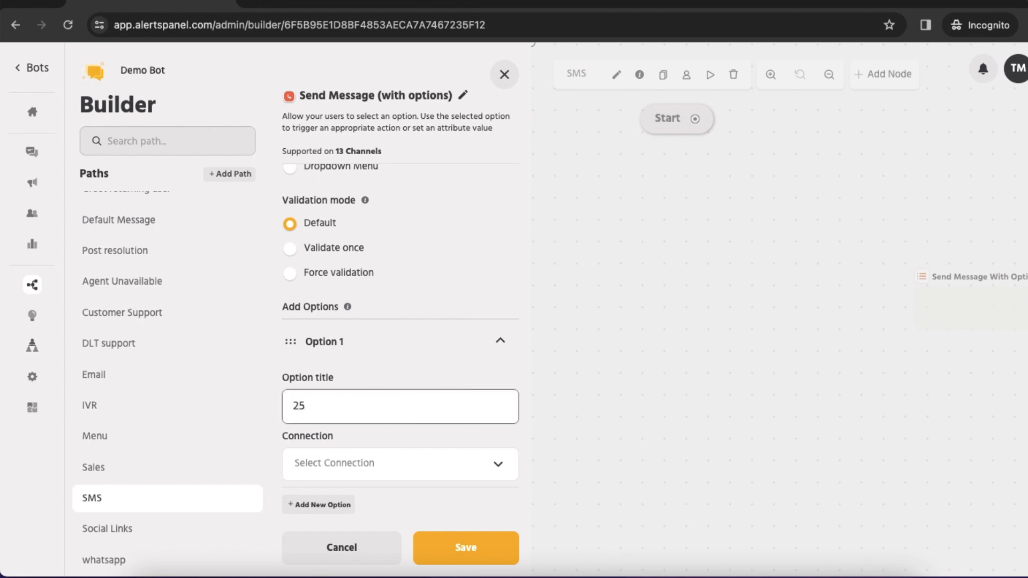
text(K SM)
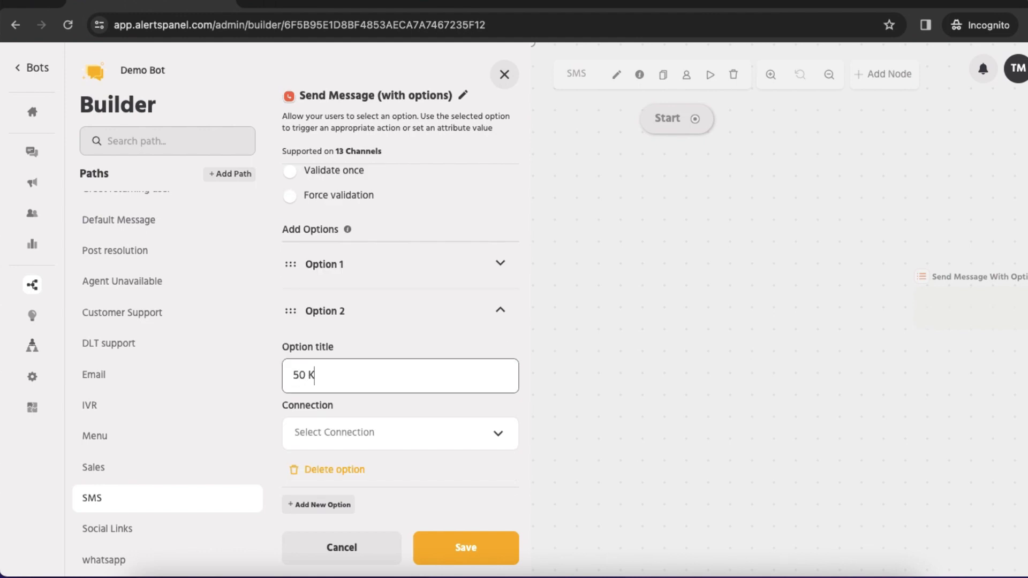
text(MS)
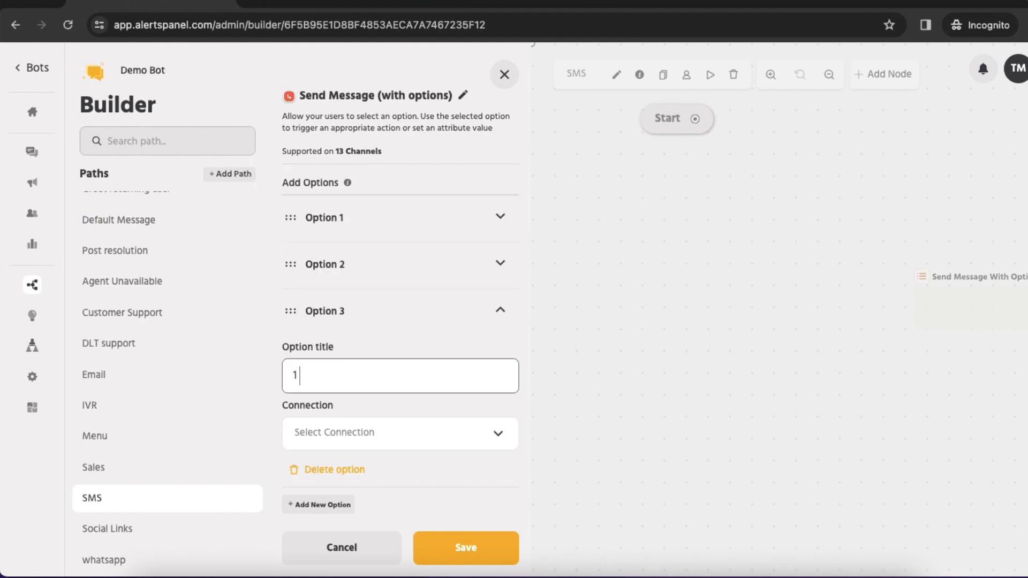
text(Lakh SMS)
click(465, 549)
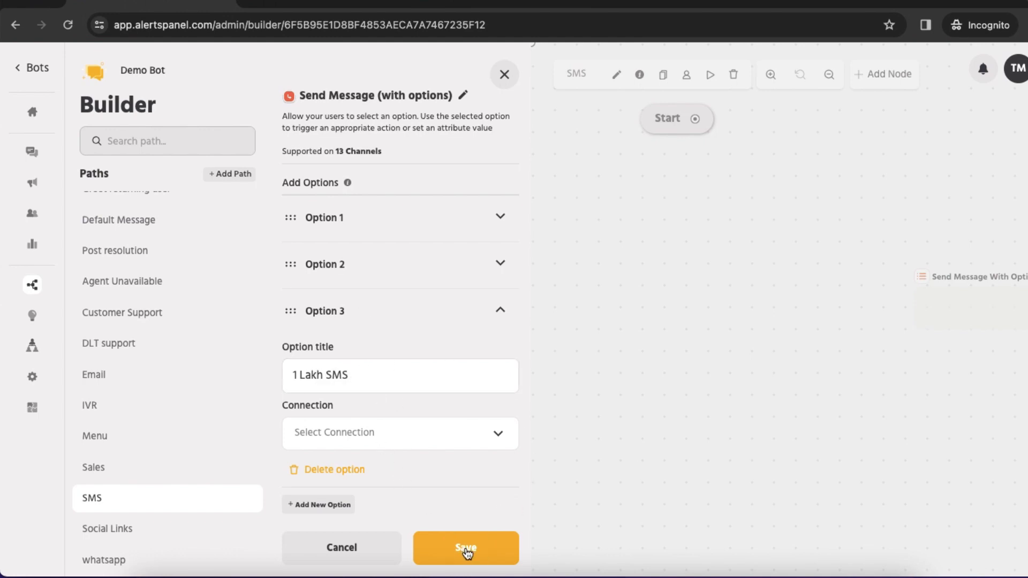
Reposition the SMS options node below and slightly left of the Start node, leaving space on its right.
drag(739, 283, 580, 277)
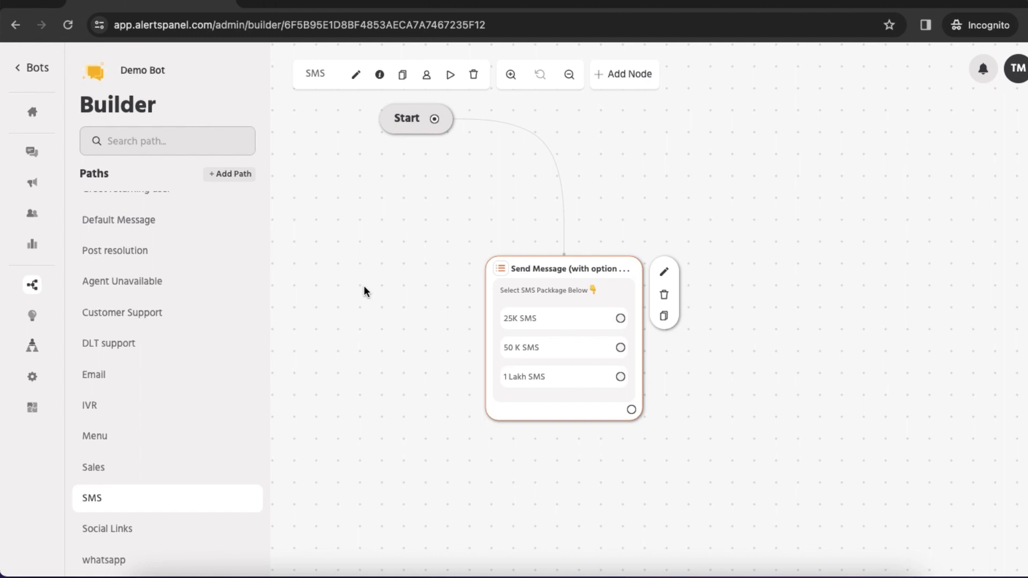
drag(565, 276, 475, 274)
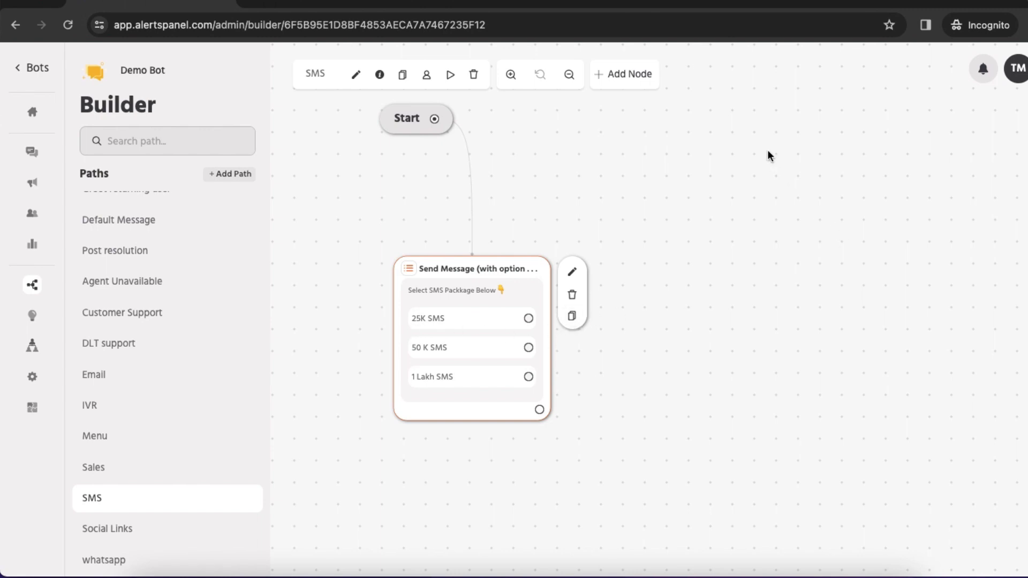
drag(492, 284, 413, 260)
Add a Send Carousel node and use 25K SMS.png from the Desktop as the image of carousel card 1.
click(633, 81)
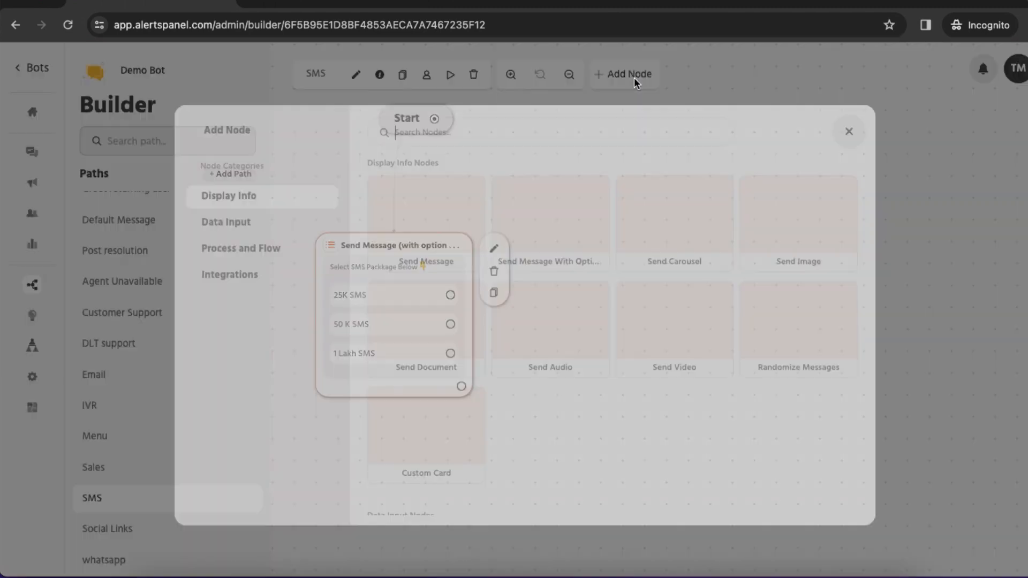
click(677, 222)
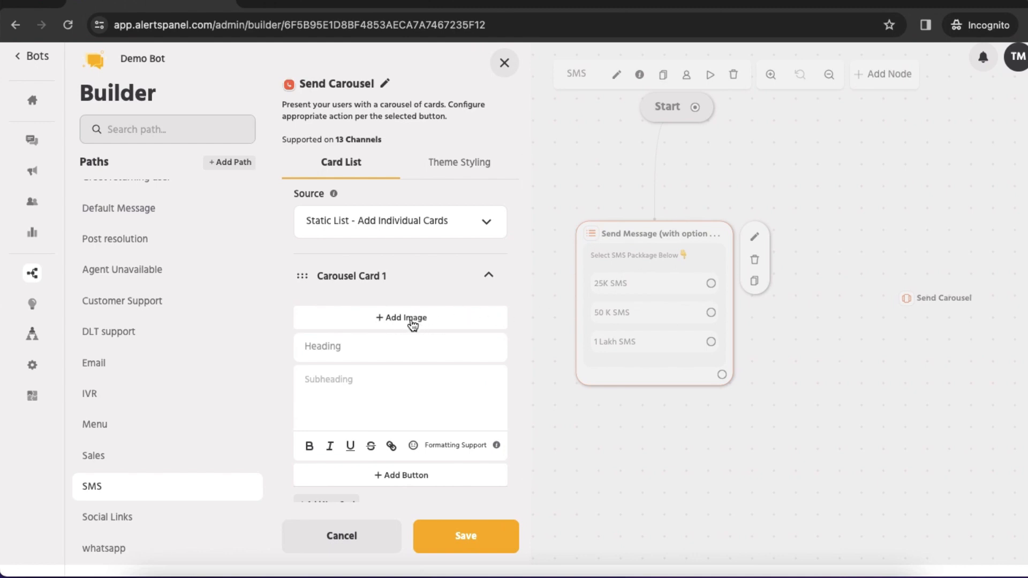
key(ctrl+Up)
key(ctrl+Up)
click(407, 320)
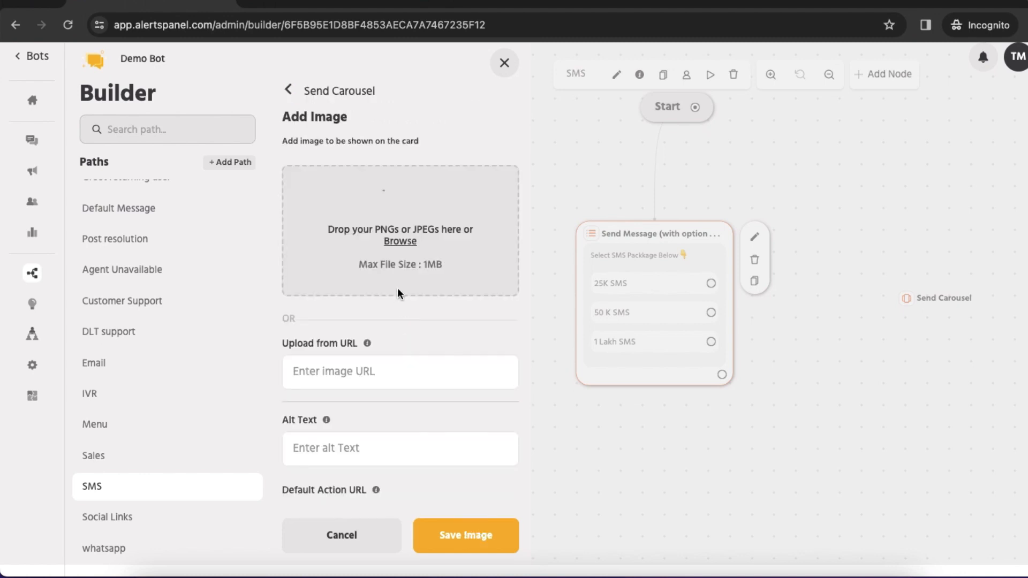
click(400, 242)
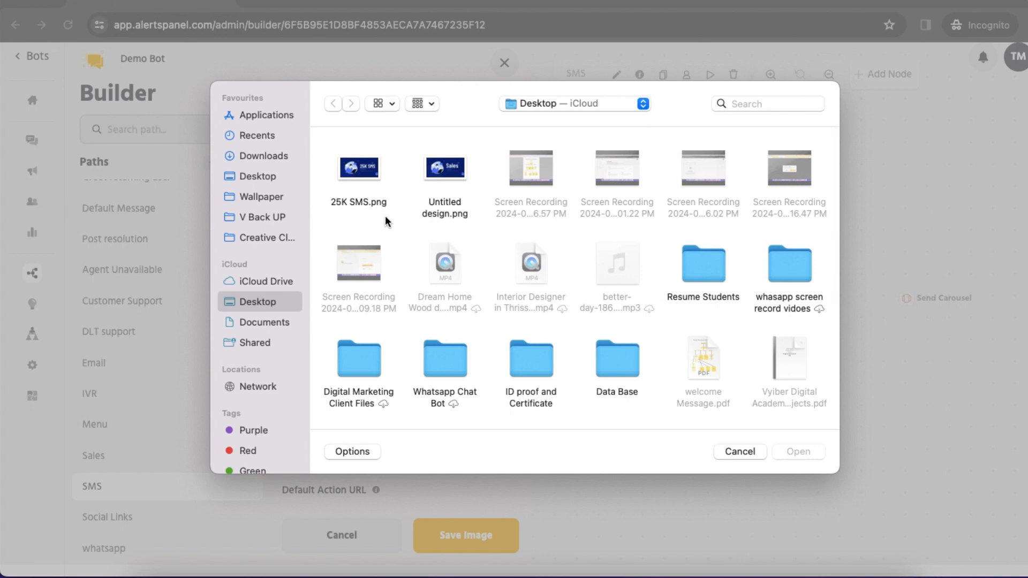
click(362, 179)
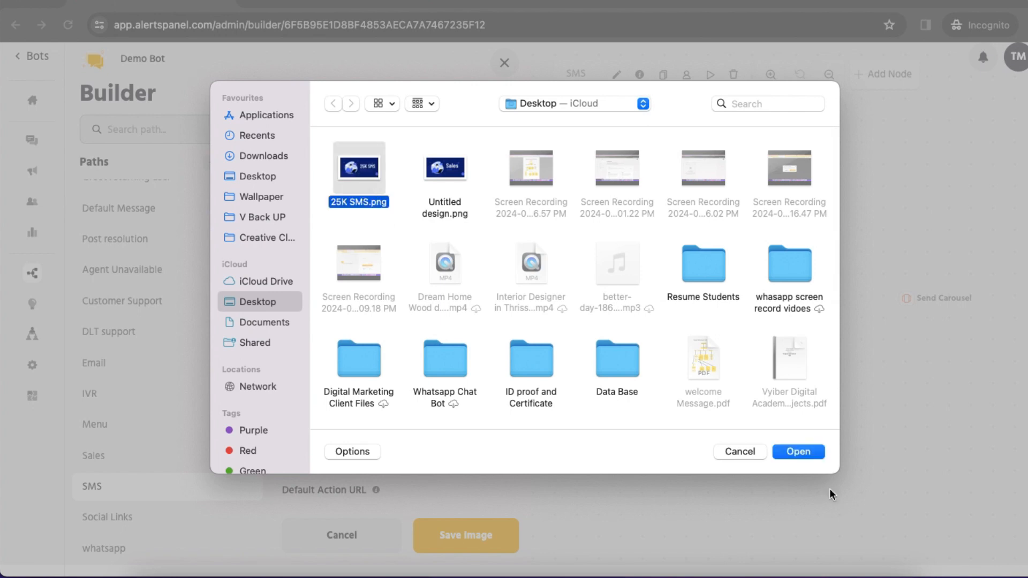
click(806, 453)
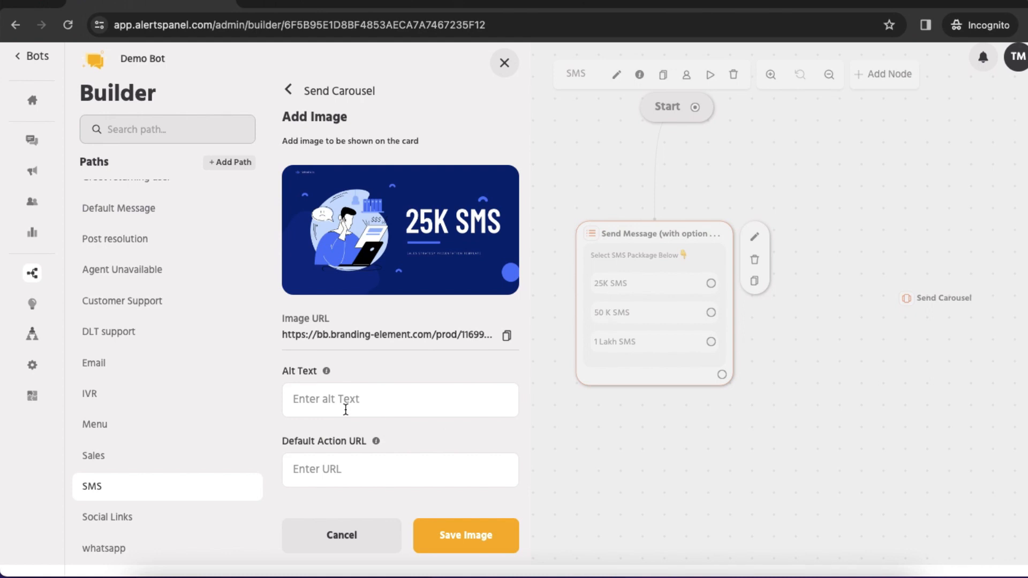
scroll(346, 409, down, 3)
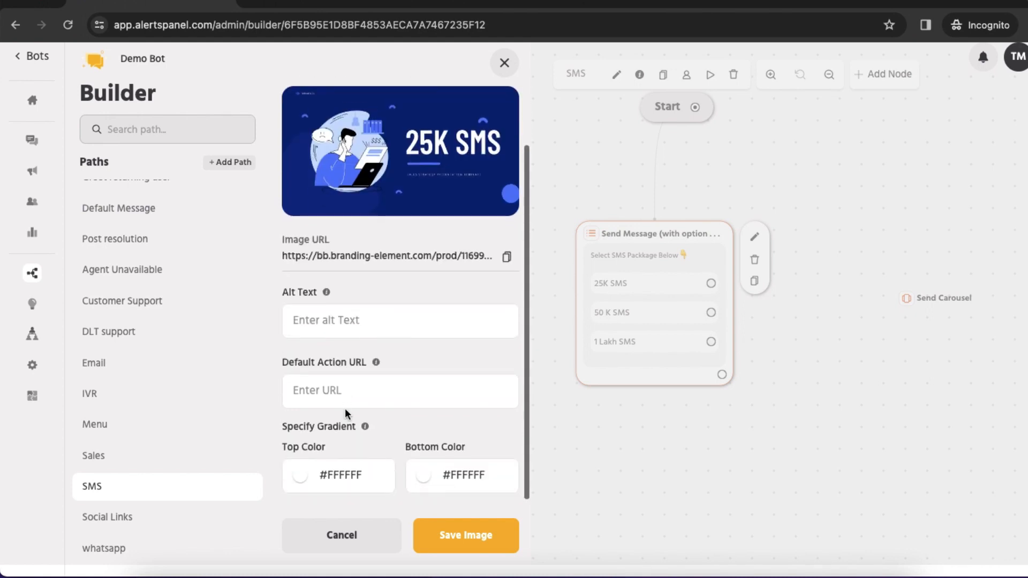
click(470, 536)
Enter "25k SMS Package" as the heading of carousel card 1 and paste the package and payment details as its subheading.
click(370, 352)
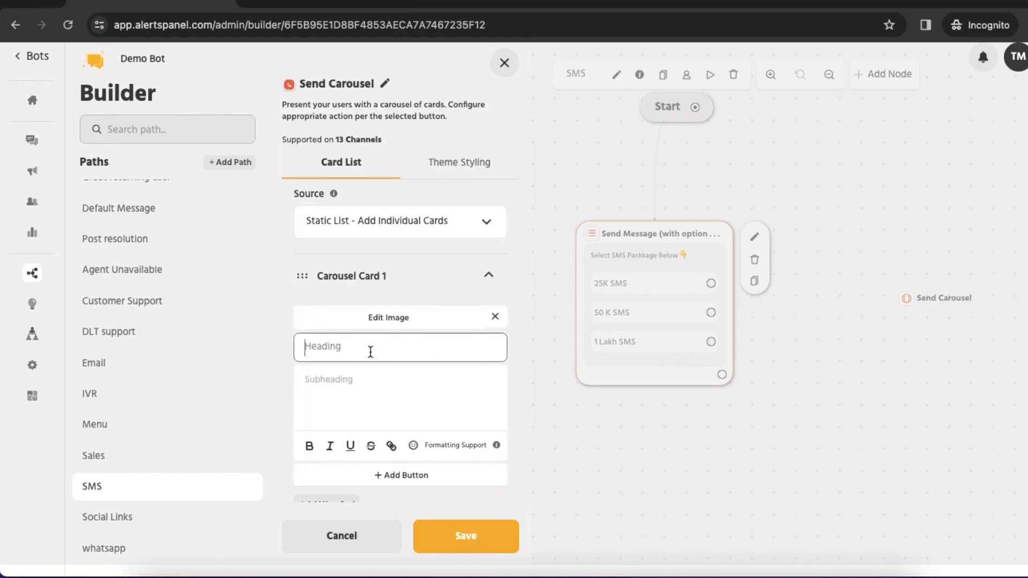
text(25k SMS Package)
click(401, 379)
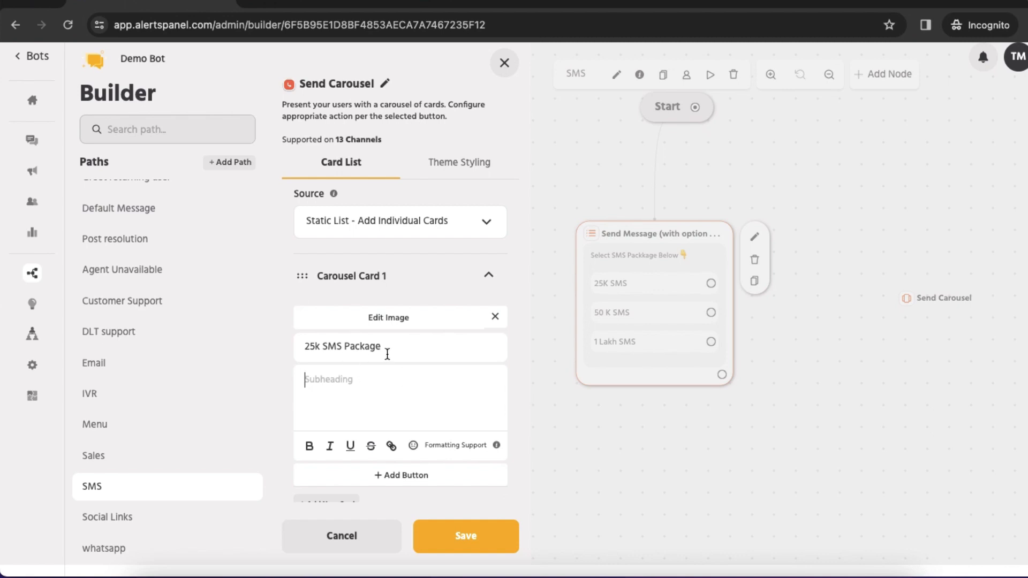
scroll(348, 370, down, 1)
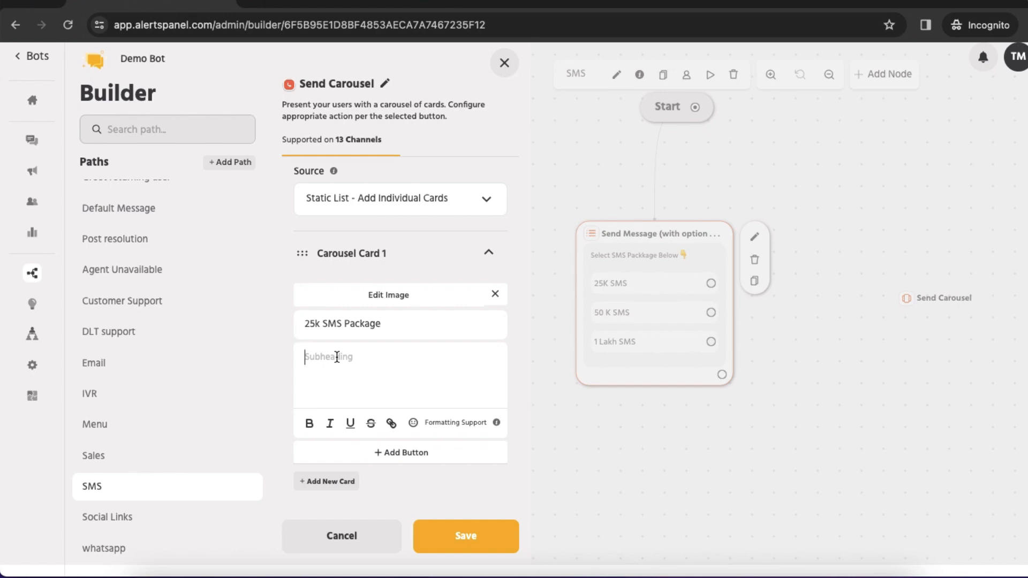
key(ctrl+v)
Make the GST-inclusive package price and the "1 Year Validity" line bold in the card's subheading.
scroll(336, 357, up, 5)
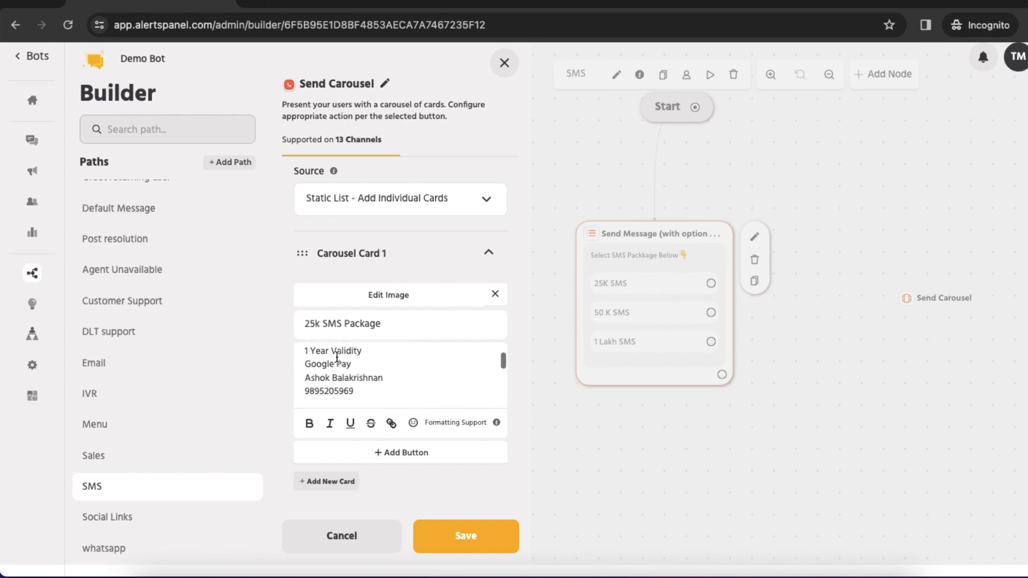
scroll(337, 357, up, 1)
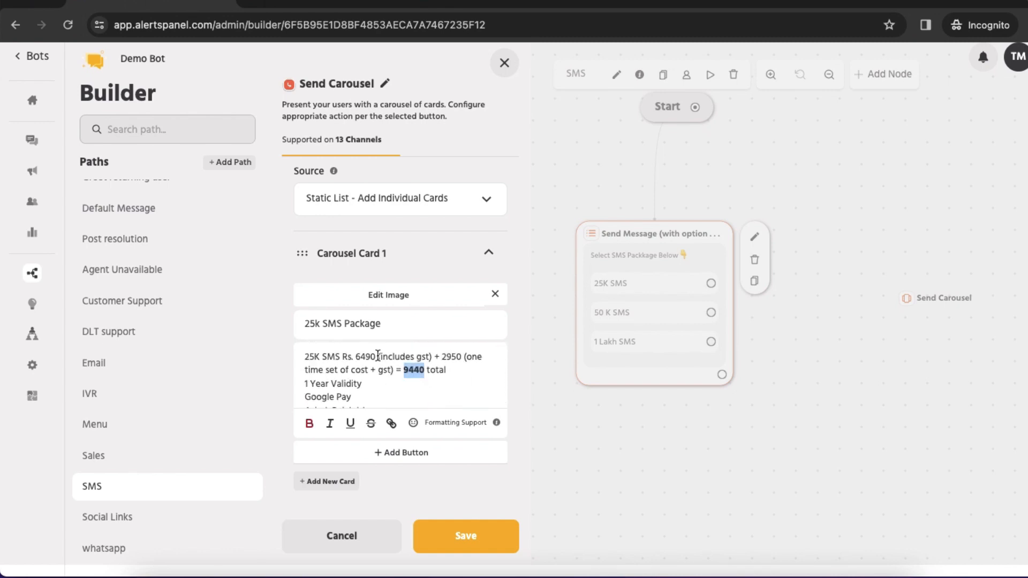
drag(376, 356, 356, 357)
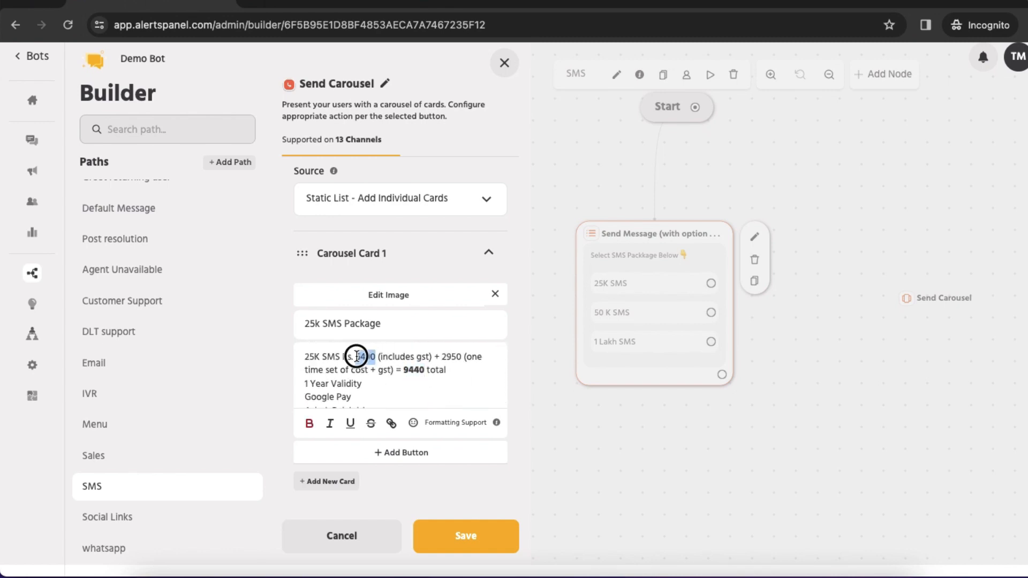
click(311, 424)
drag(363, 364, 304, 361)
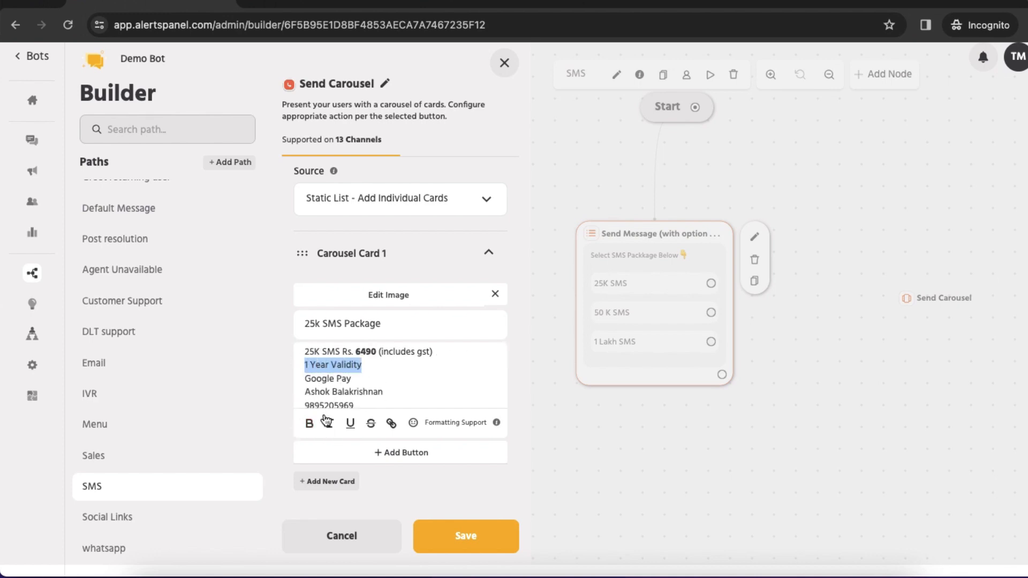
click(310, 424)
scroll(408, 390, down, 2)
scroll(409, 391, up, 2)
scroll(386, 375, down, 5)
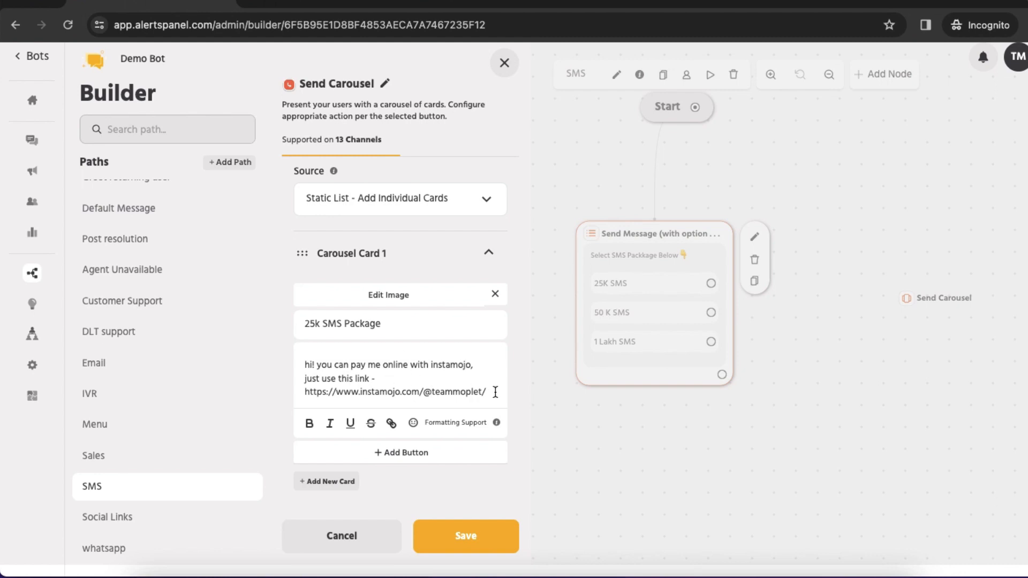
Add a "Call Now" button to carousel card 1 with the Contact No action and enter the contact phone number with its +91 prefix.
drag(495, 393, 301, 394)
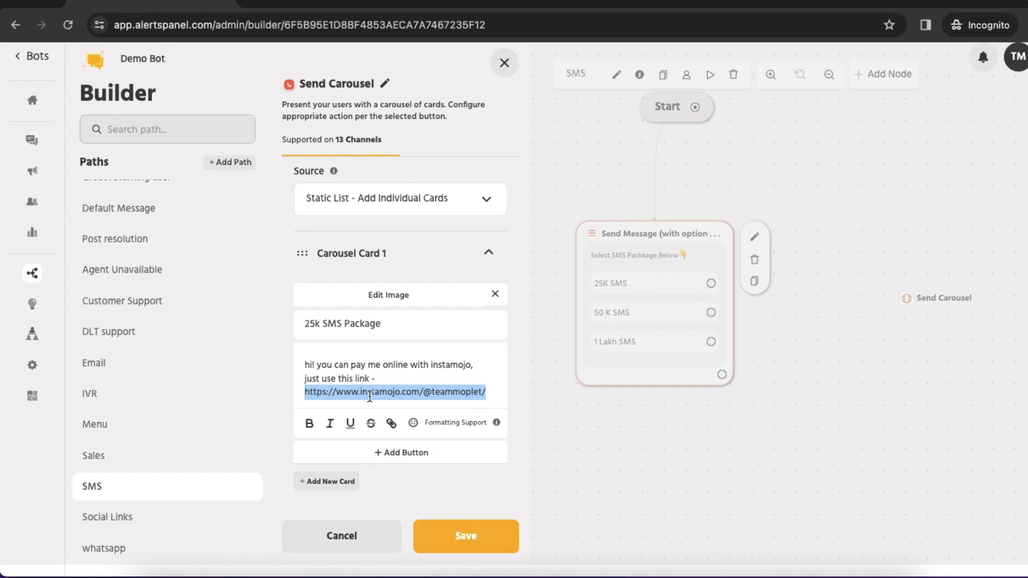
click(403, 455)
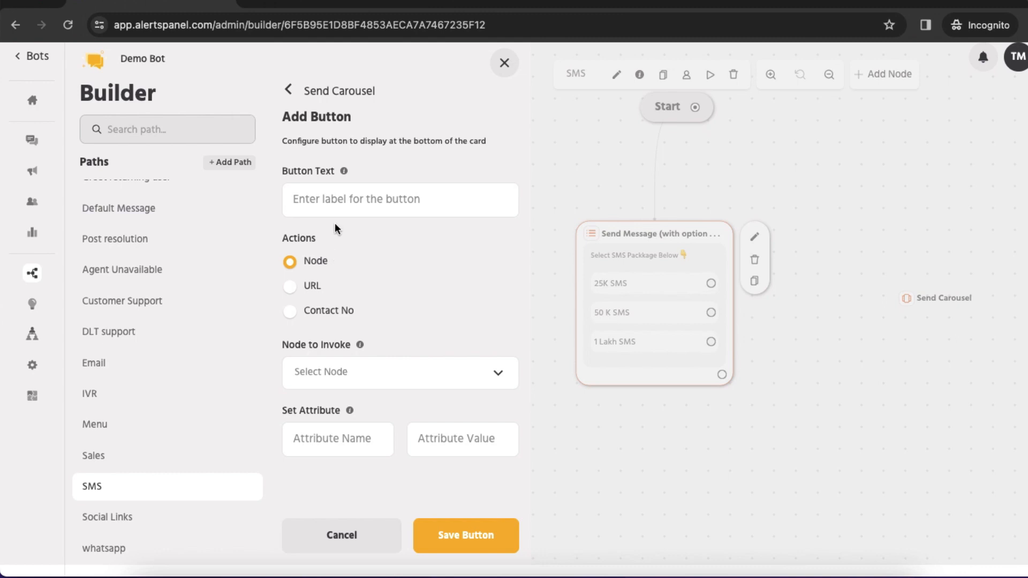
click(343, 200)
text(Call)
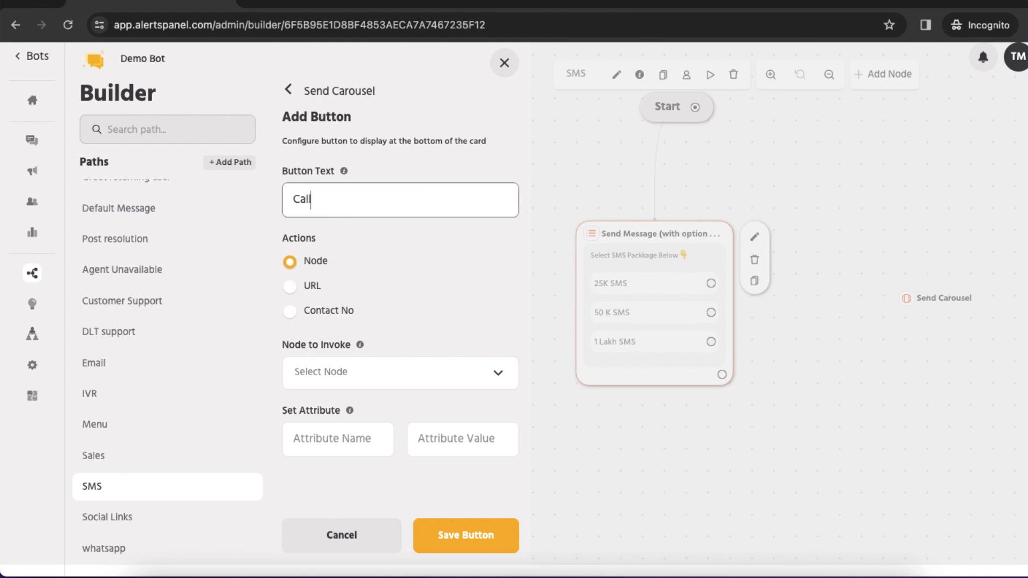
text( Now)
click(337, 314)
click(356, 375)
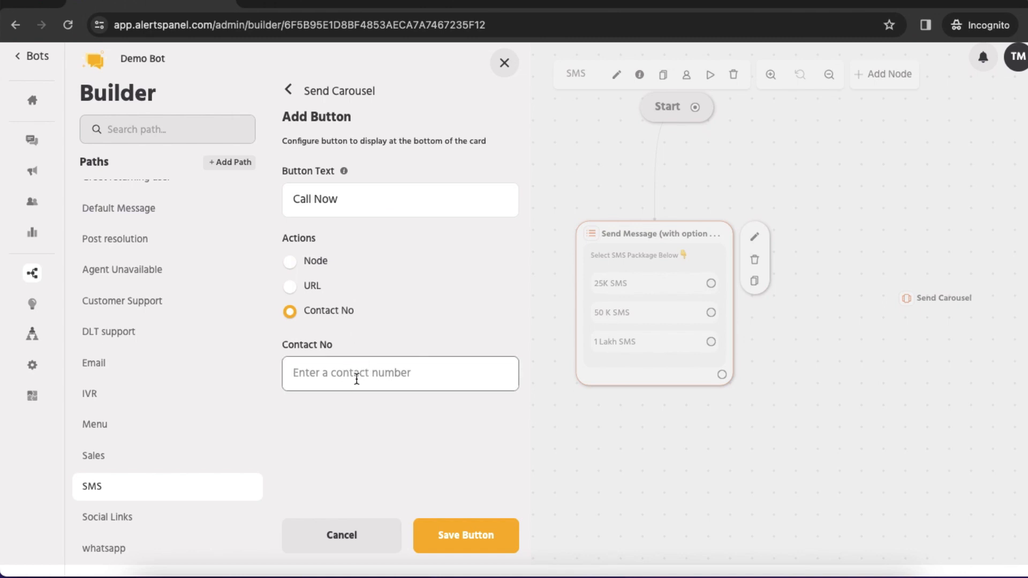
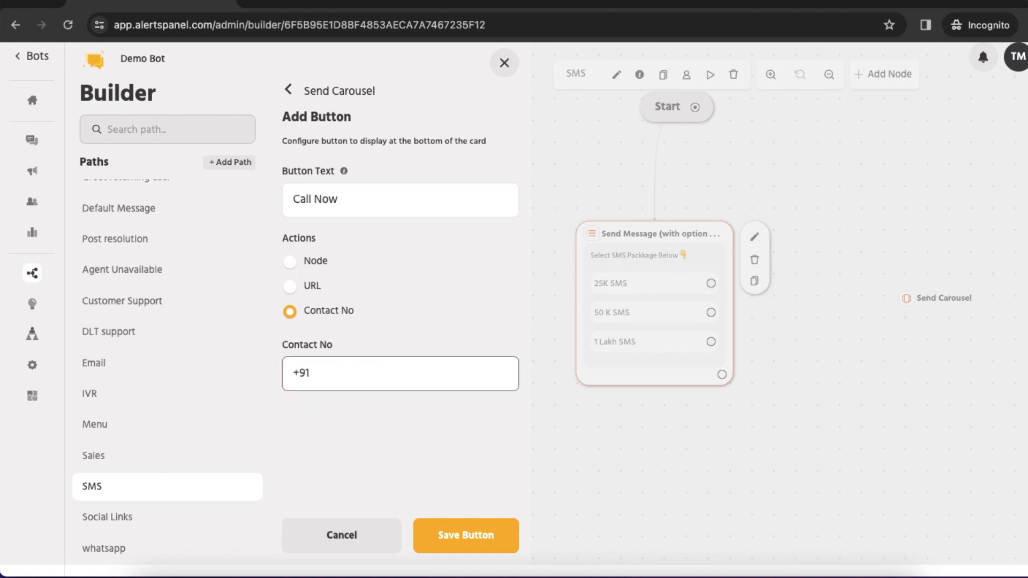
click(464, 545)
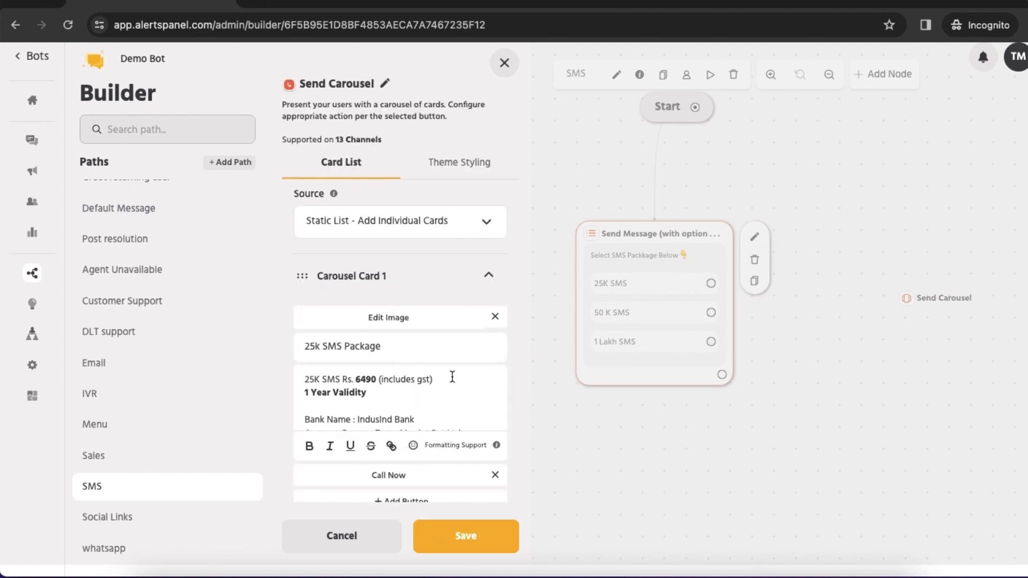
Add a "Back to Previous" button with the Node action to carousel card 1.
scroll(452, 375, down, 5)
scroll(445, 475, down, 2)
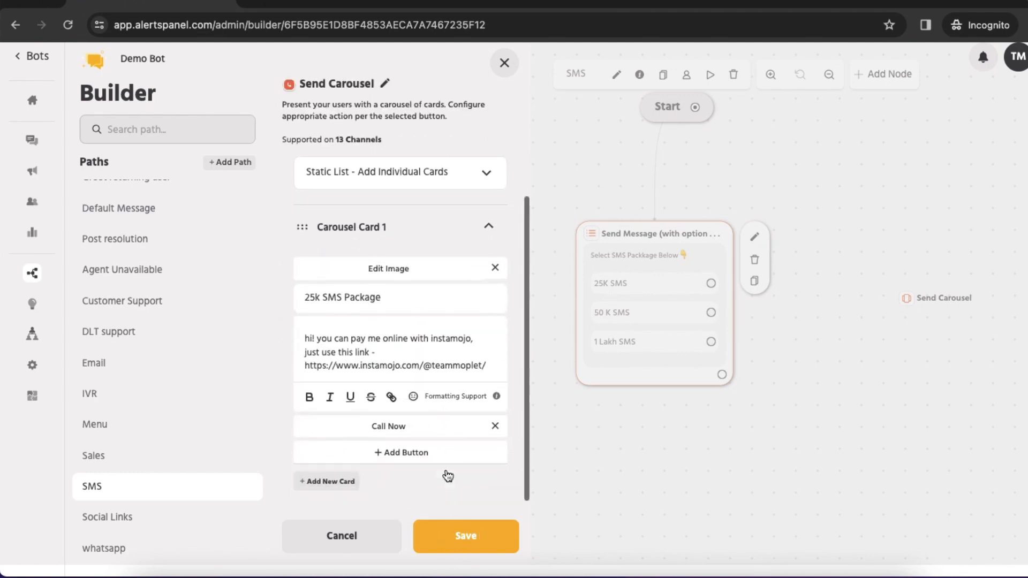
click(408, 453)
text(Back to Previous)
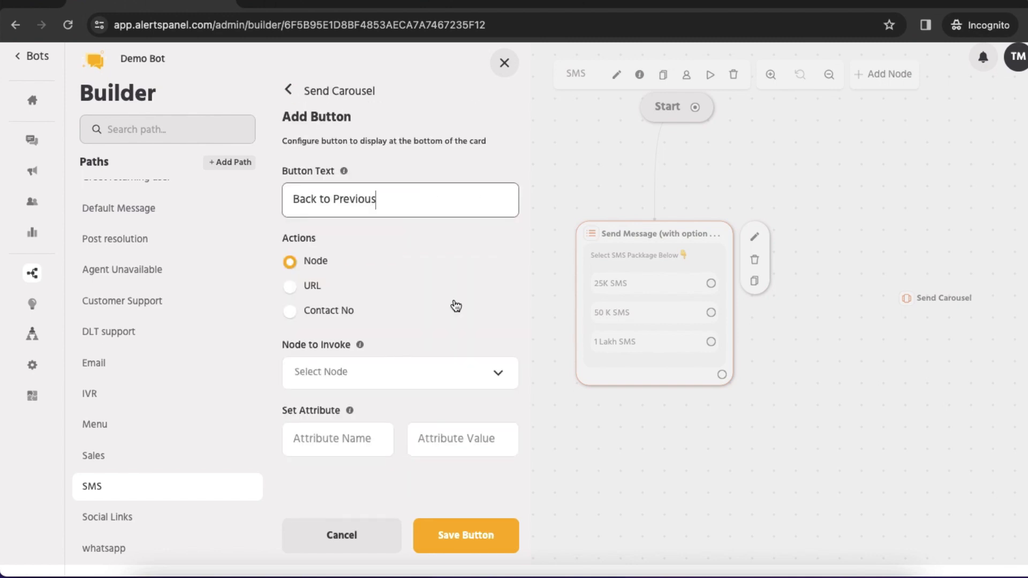
click(475, 536)
Add a "Main Menu" button with the Node action to carousel card 1 and save the Send Carousel node.
scroll(456, 443, down, 3)
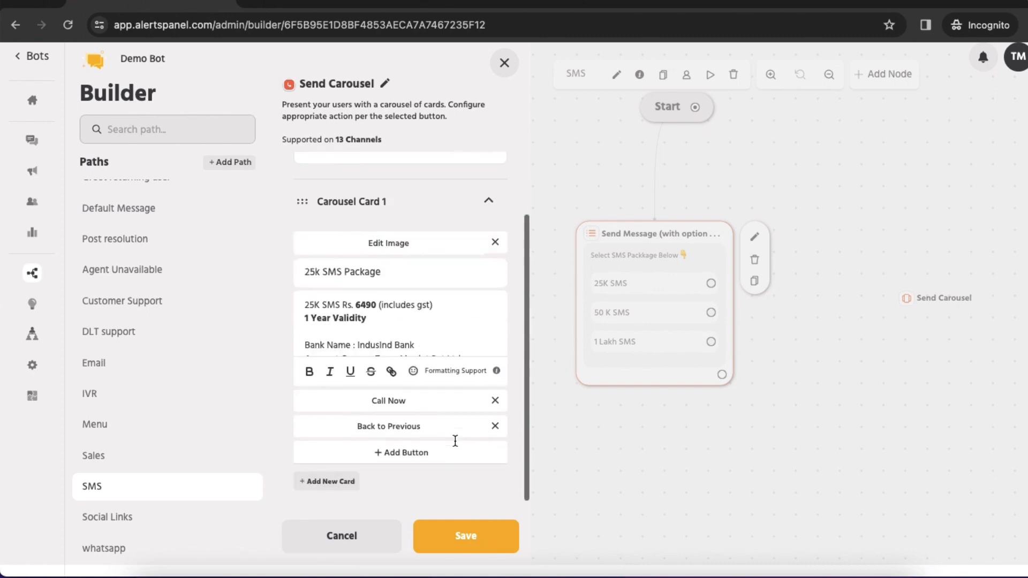
click(406, 453)
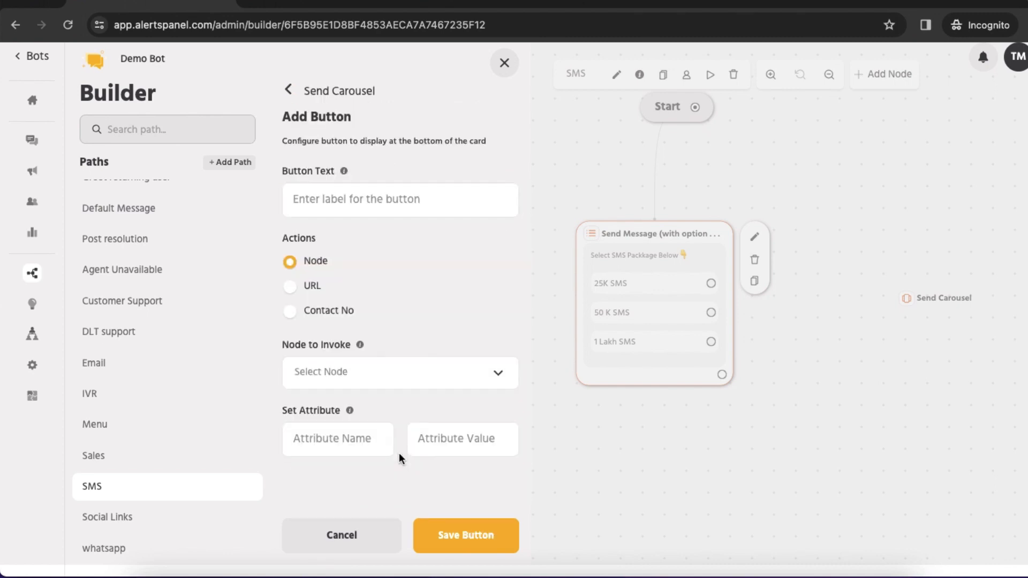
click(370, 197)
text(Ma)
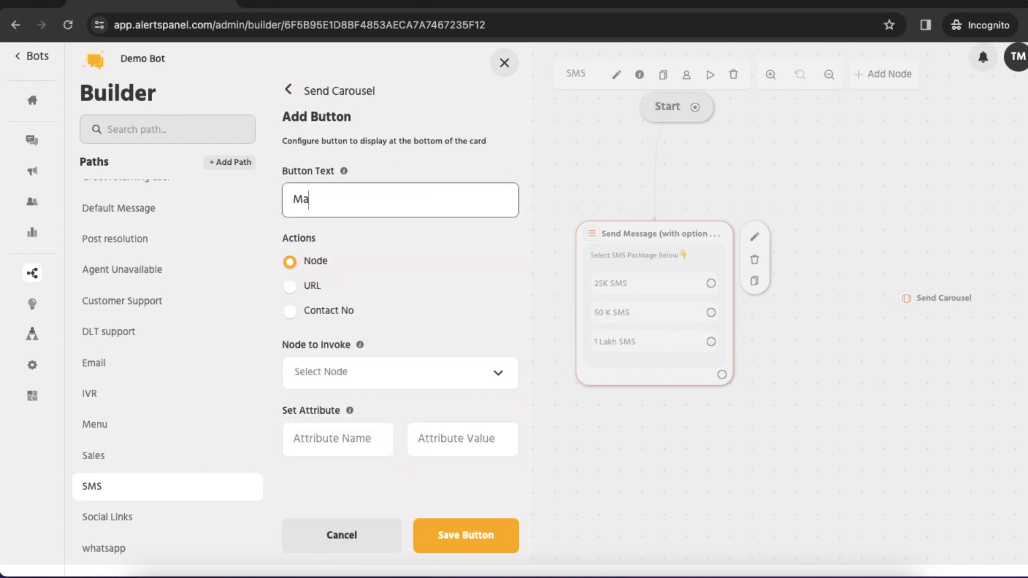
text(in Menu)
click(465, 537)
scroll(450, 422, down, 2)
click(466, 536)
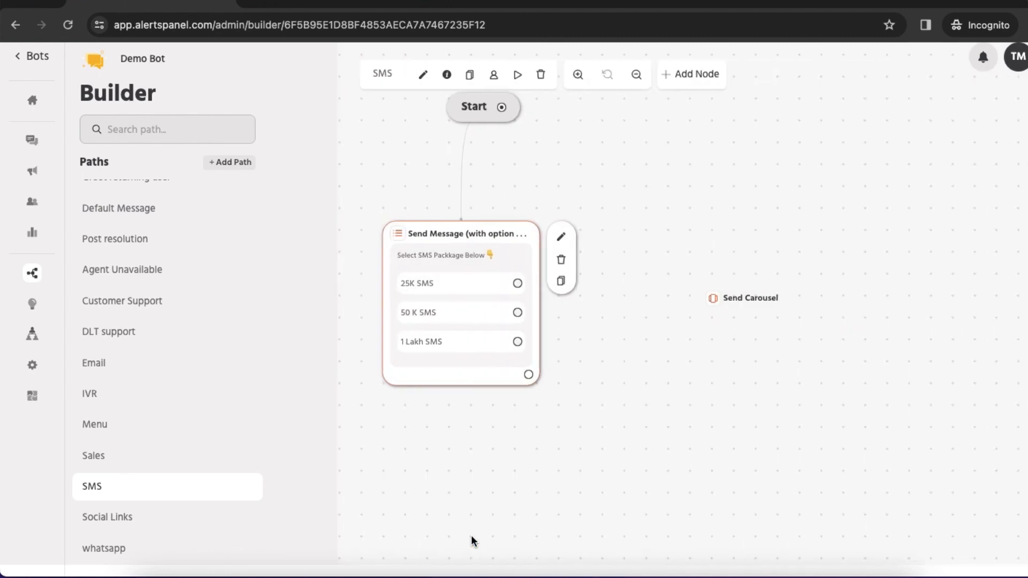
Move the Send Carousel node up beside the SMS options node and connect the 25K SMS option to it.
drag(732, 294, 745, 157)
drag(450, 283, 670, 198)
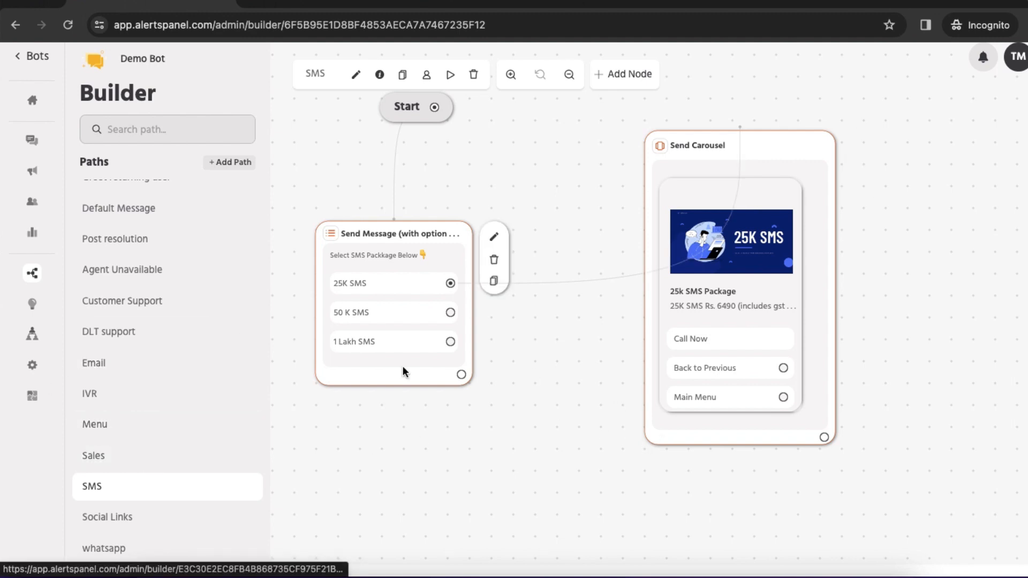
Attach a Trigger a path node leading to the Sales path to the card's Back to Previous button and place it right of the carousel.
click(787, 371)
click(785, 379)
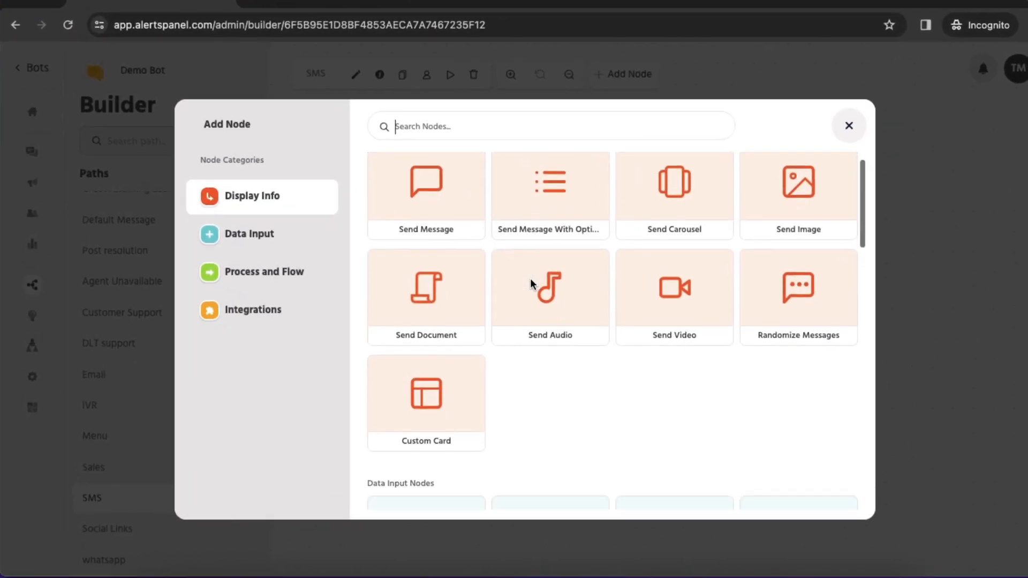
scroll(531, 283, down, 4)
scroll(531, 278, down, 4)
click(421, 377)
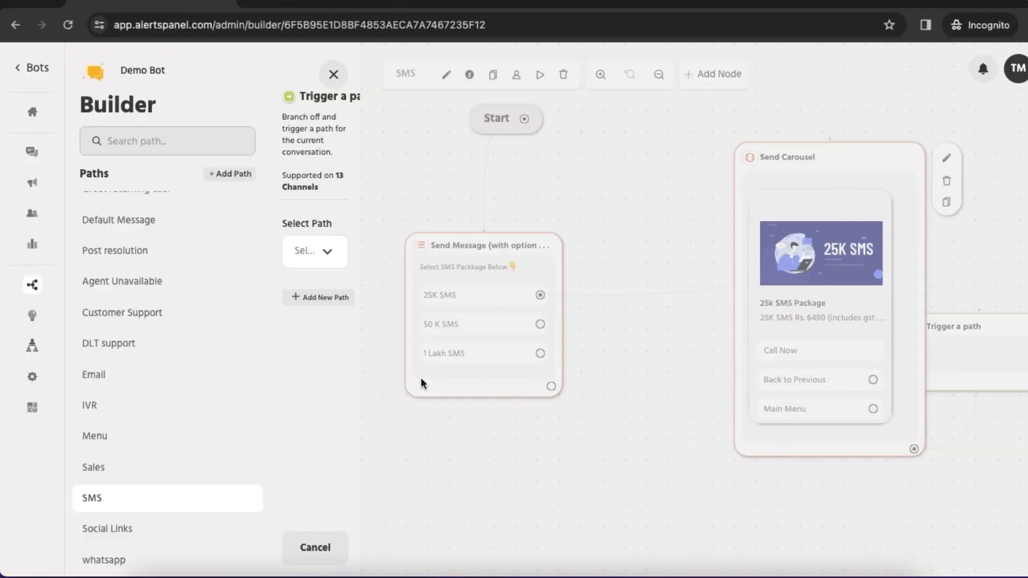
click(408, 207)
text(al)
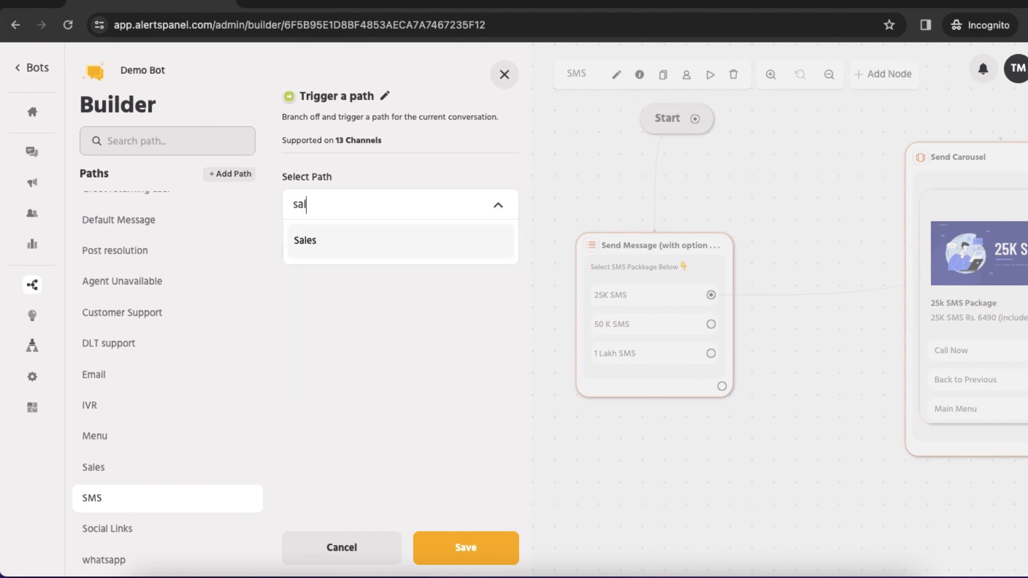
text(e)
click(409, 240)
click(452, 545)
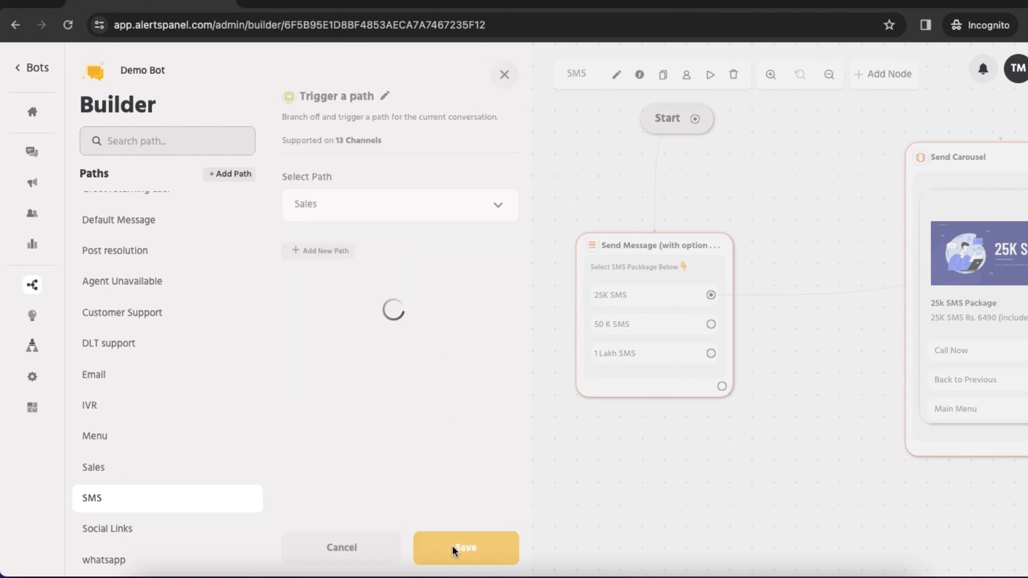
drag(920, 307, 972, 252)
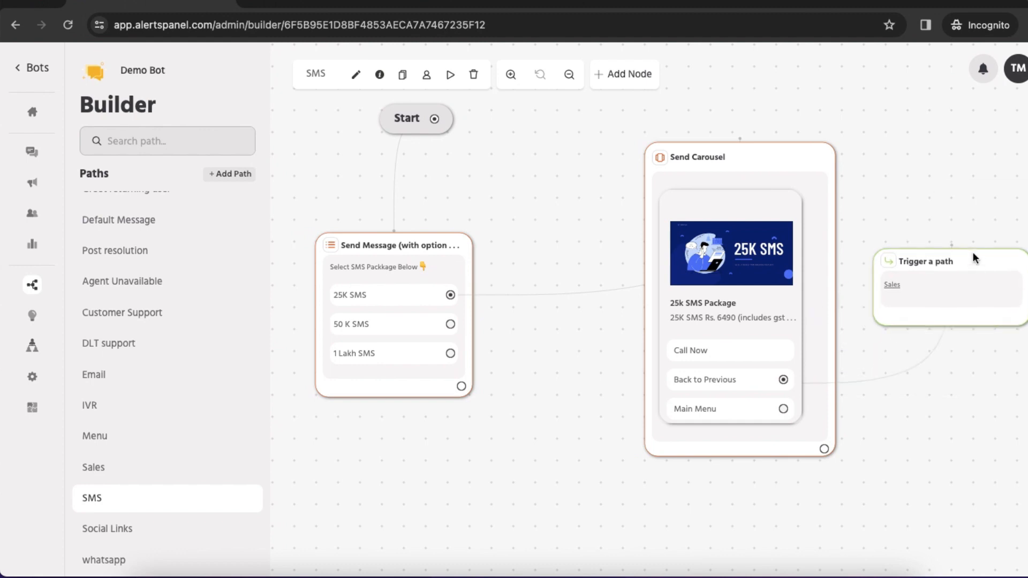
Attach a Trigger a path node leading to the Menu path to the card's Main Menu button and place it below the Sales trigger.
click(785, 408)
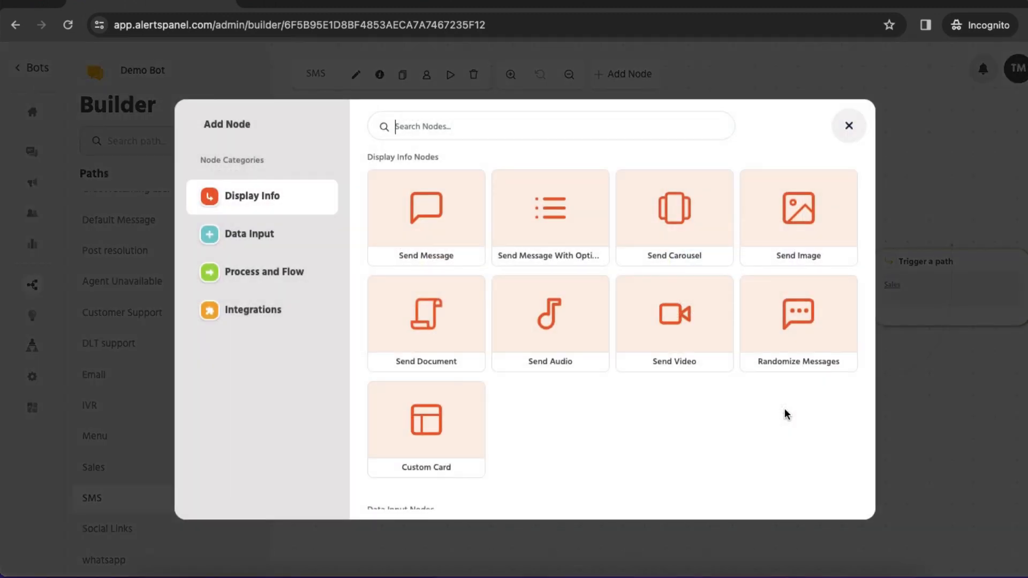
scroll(525, 316, down, 8)
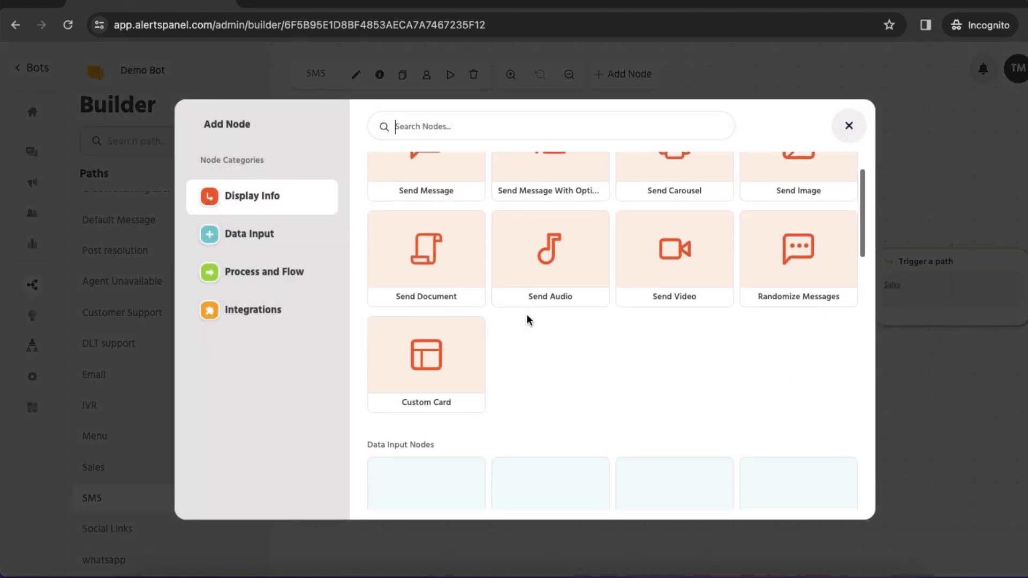
scroll(526, 321, down, 1)
click(418, 324)
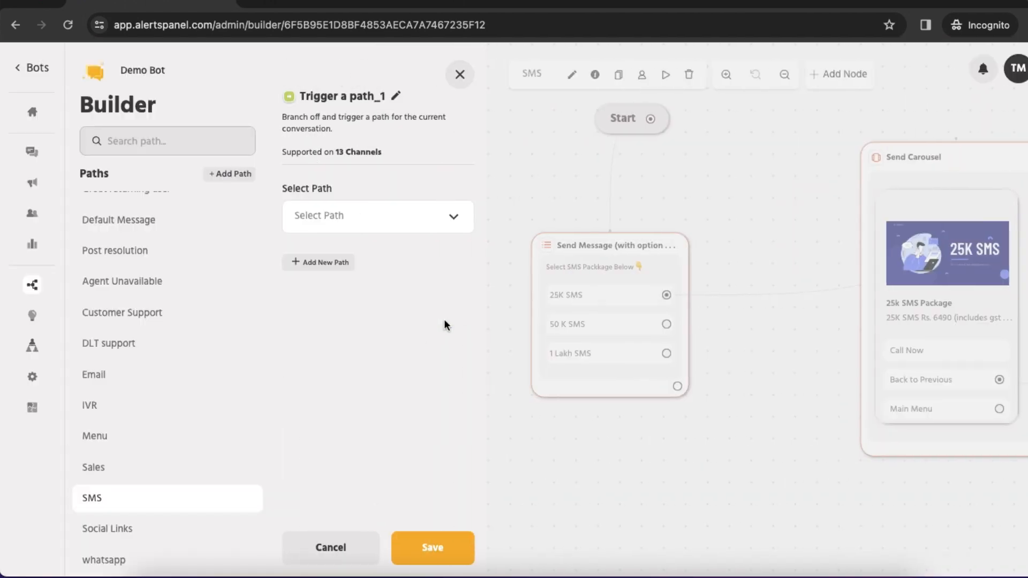
click(386, 207)
text(menu)
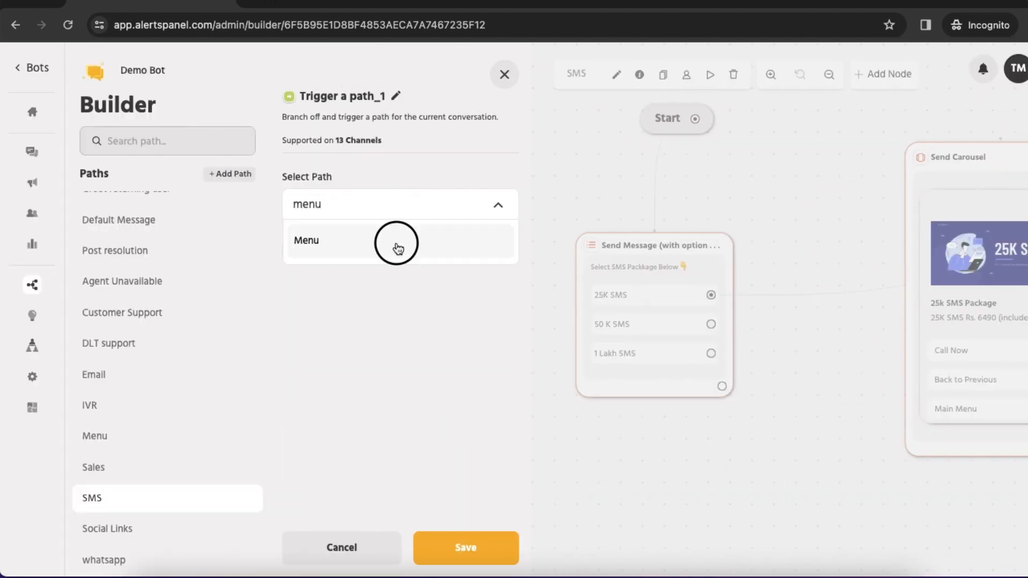
click(396, 246)
click(445, 537)
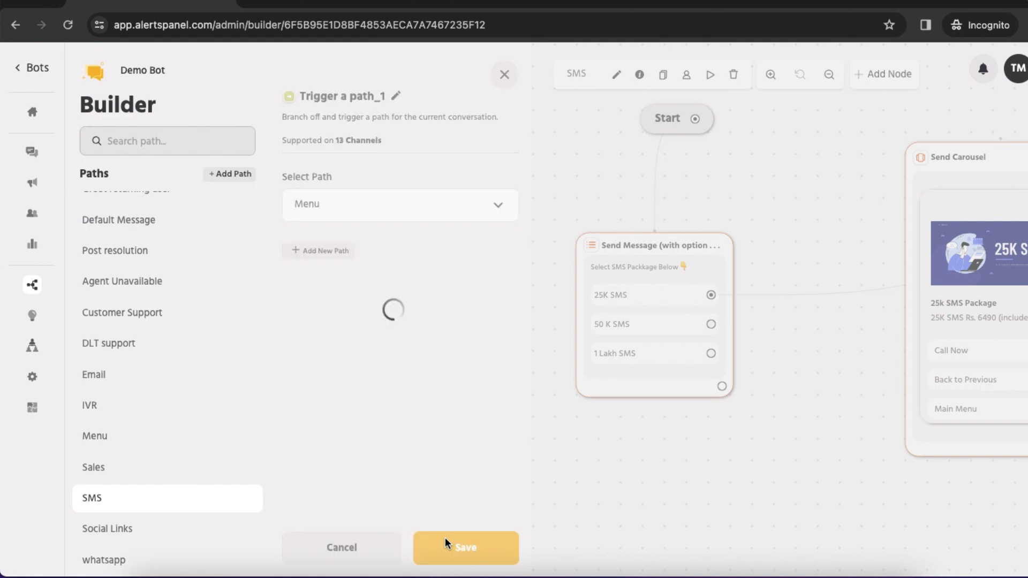
drag(881, 339, 959, 396)
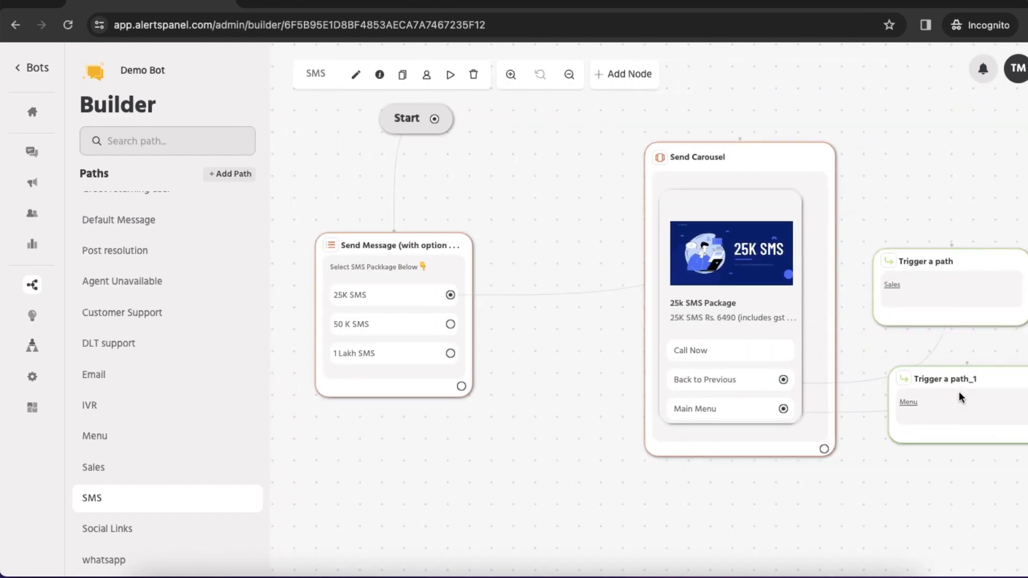
Open the Welcome new user path and launch its bot preview.
scroll(208, 268, up, 2)
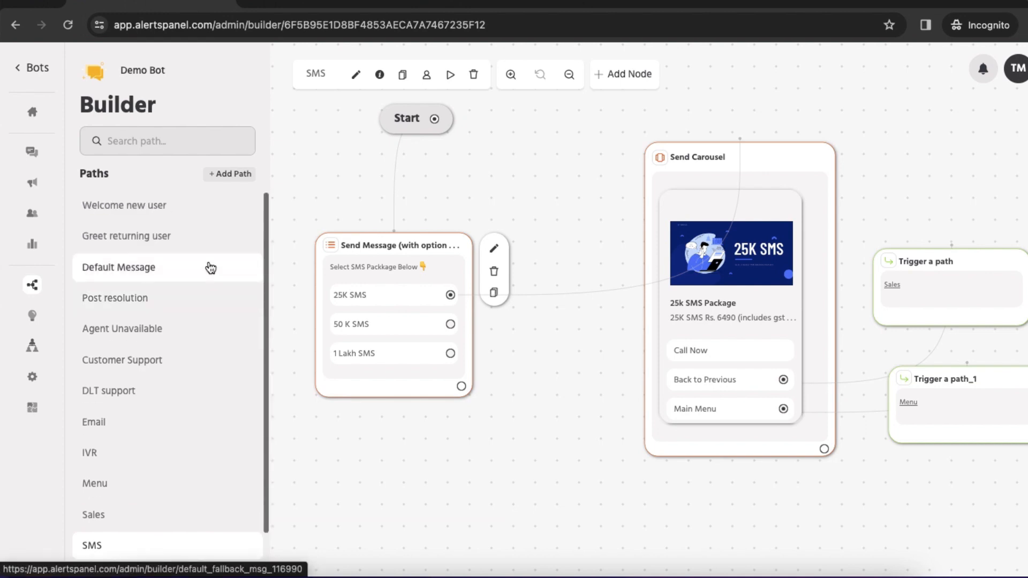
click(182, 200)
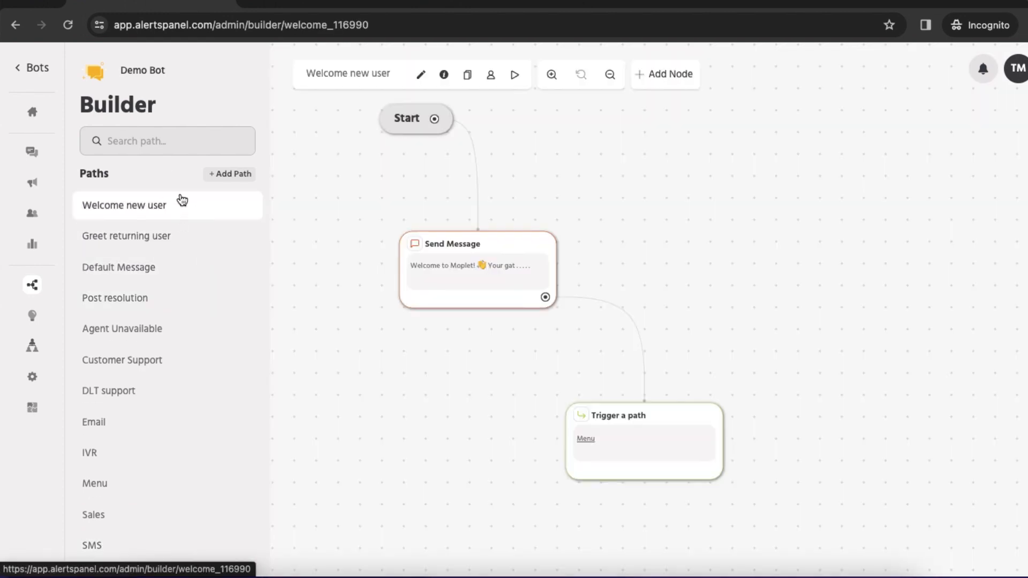
click(516, 79)
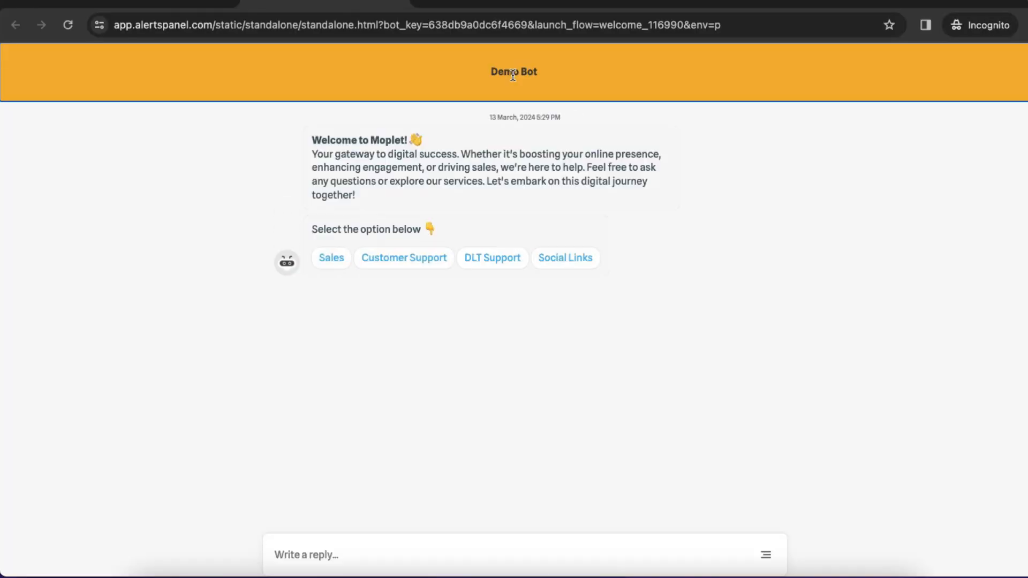
Test the chat by choosing Sales, SMS and 25K SMS, and expand the full text of the package card.
click(328, 259)
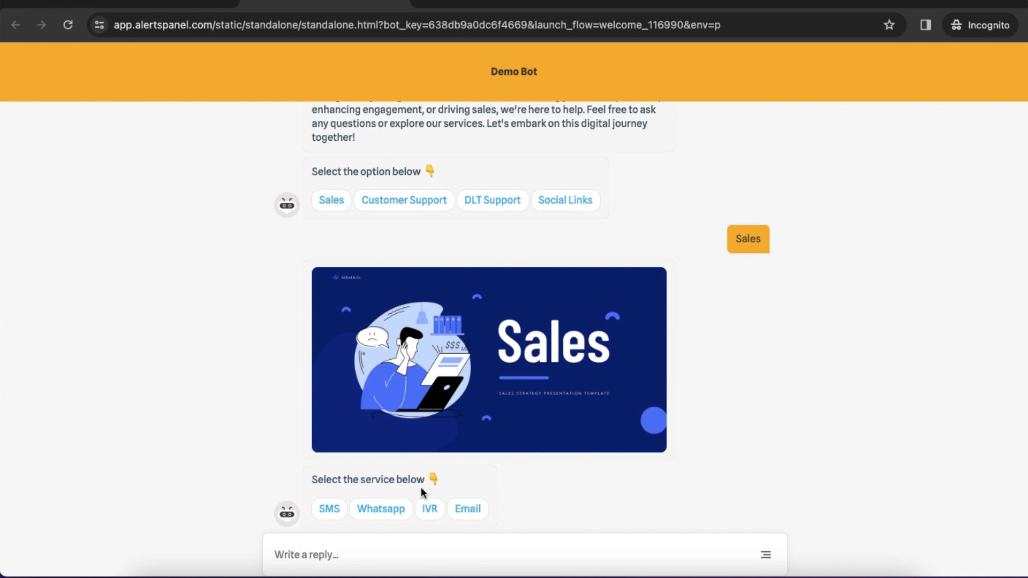
click(337, 512)
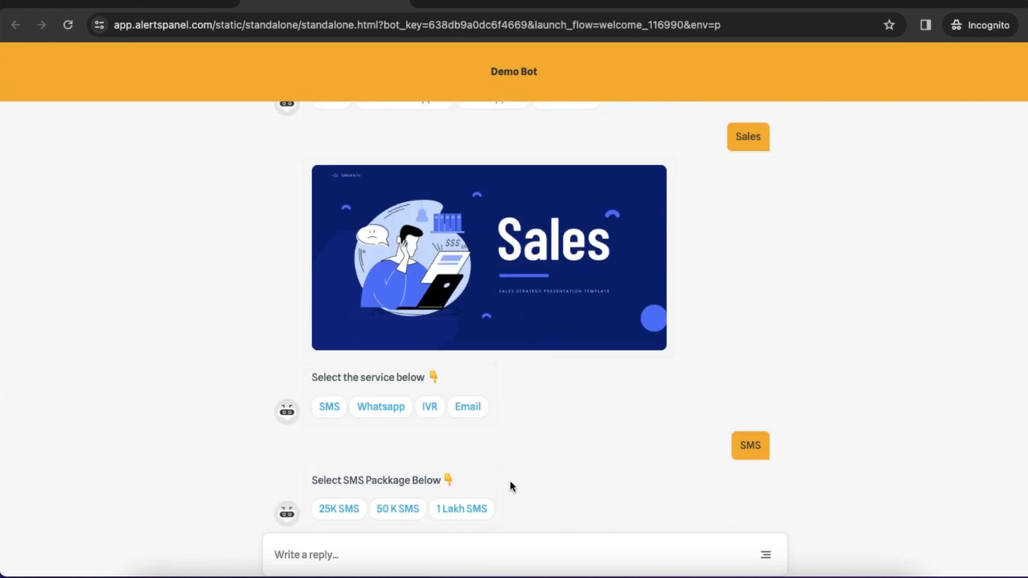
click(340, 510)
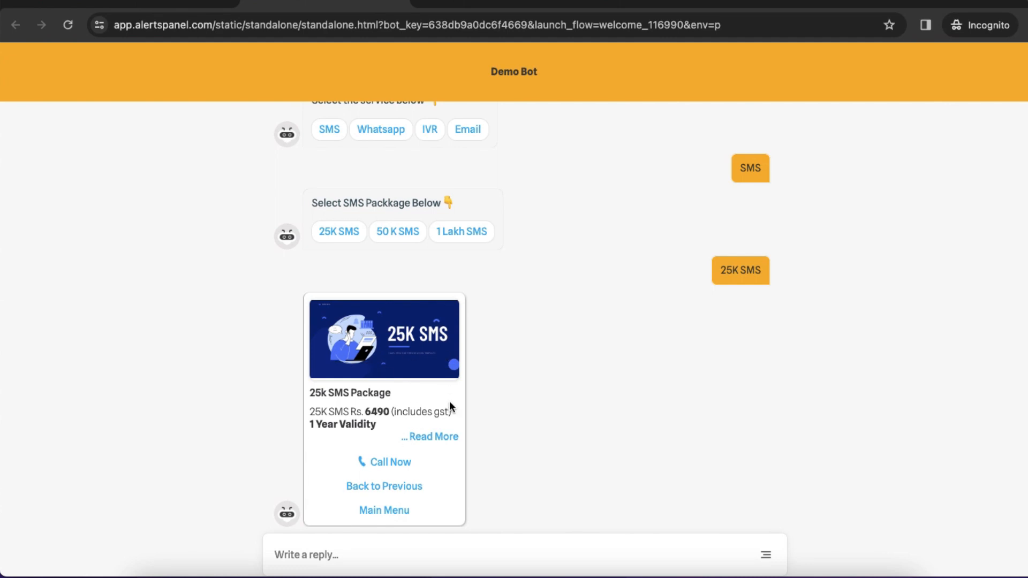
click(441, 435)
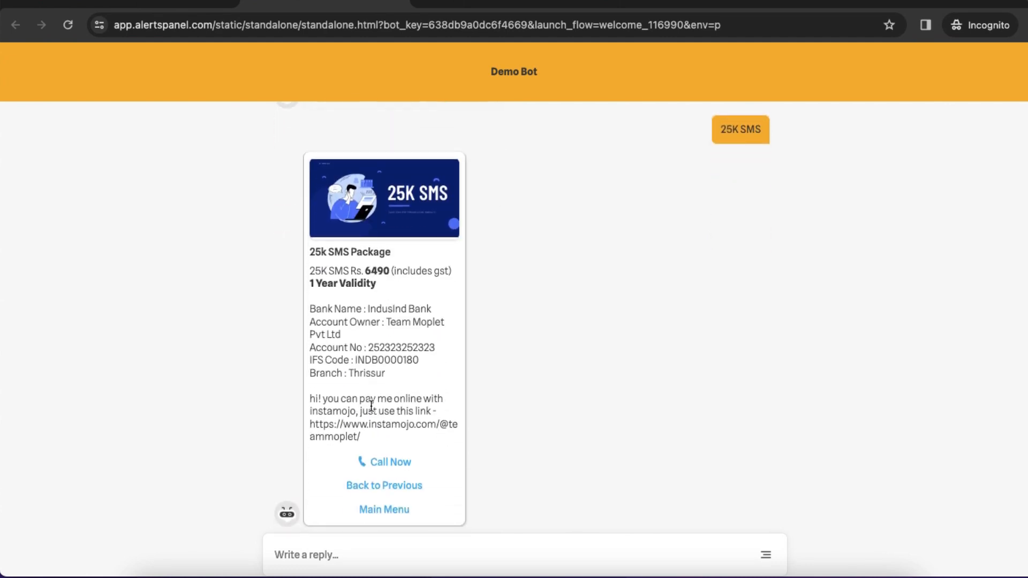
Test the card's Back to Previous button, review the conversation, and return to the bot builder.
click(403, 488)
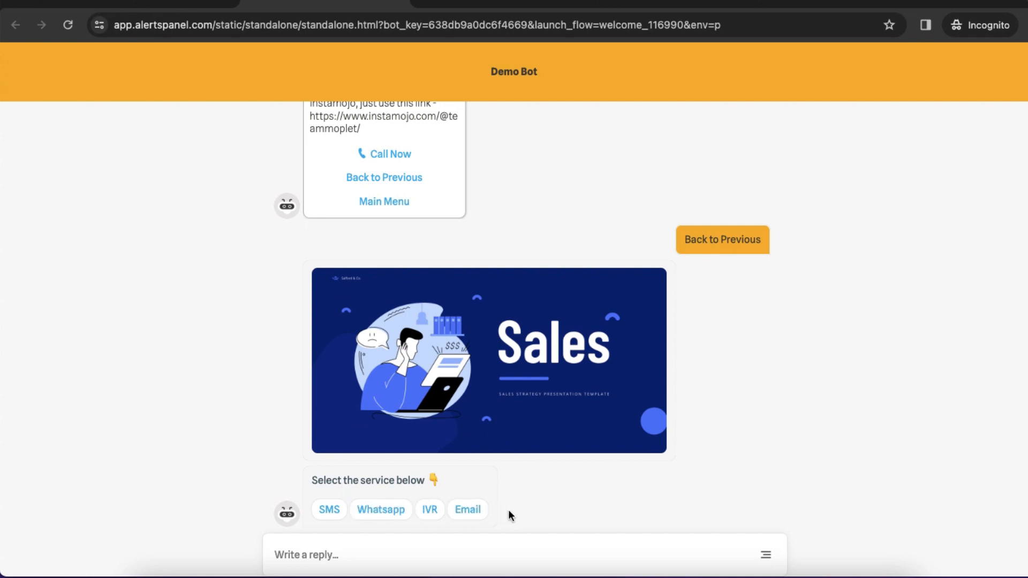
scroll(518, 471, up, 20)
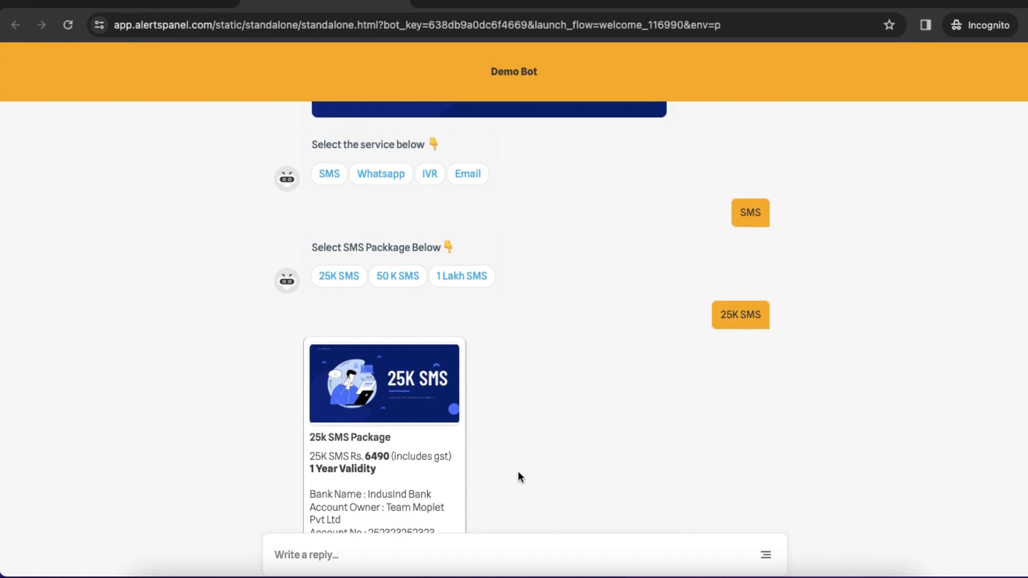
scroll(517, 475, down, 20)
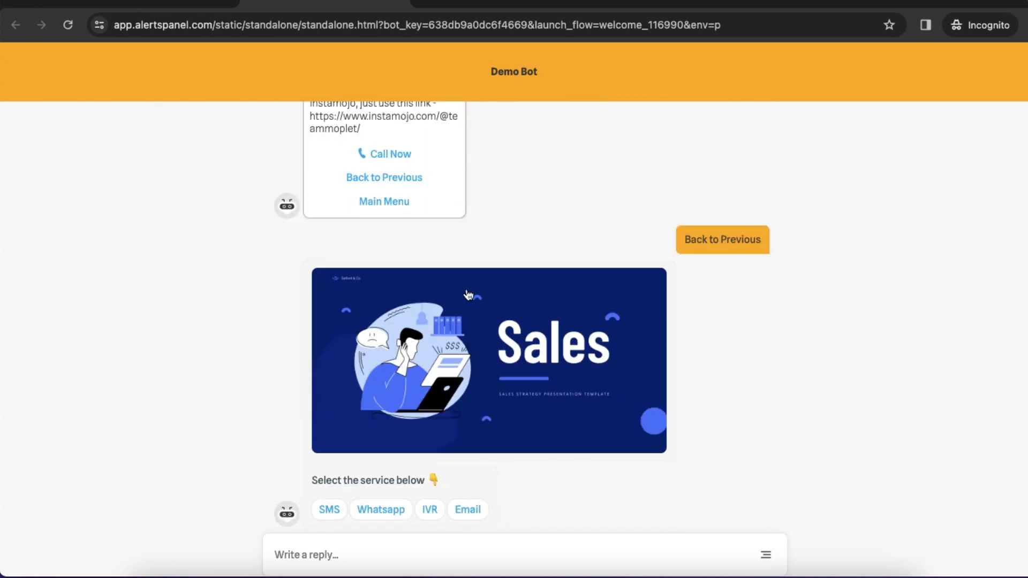
click(150, 10)
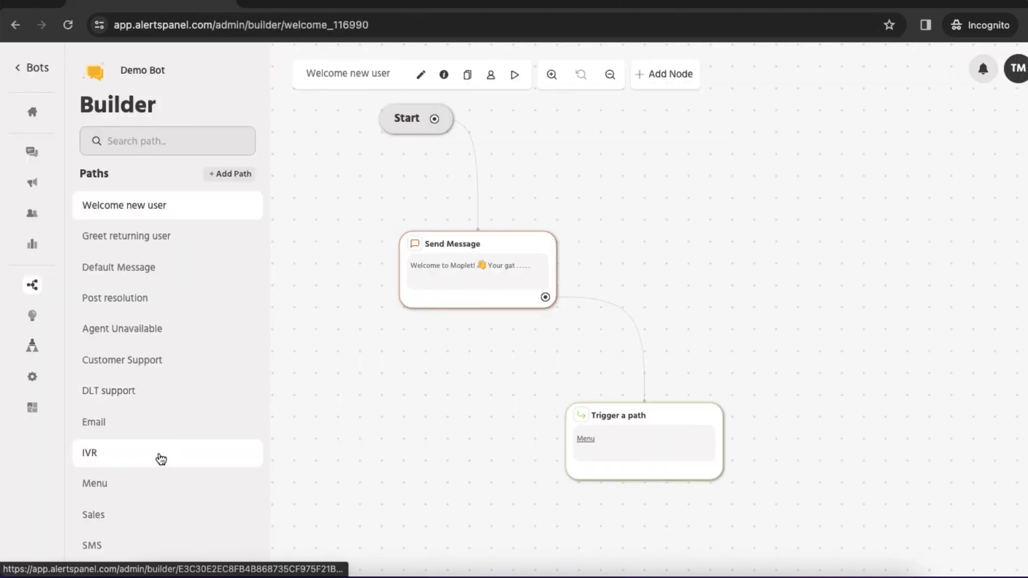
Add a fifth option titled Back to Menu to the service selection message in the Sales path.
click(126, 515)
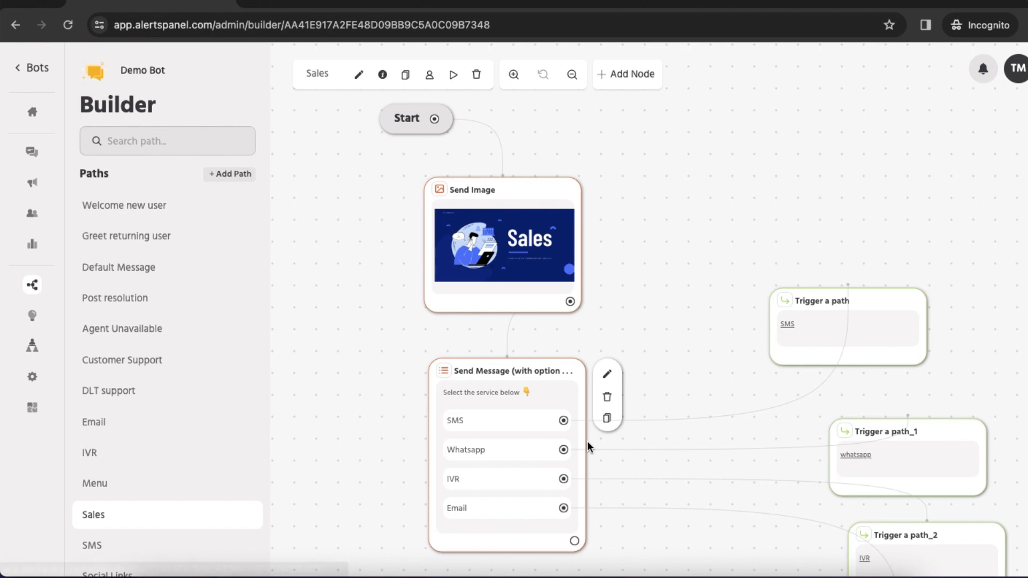
scroll(587, 441, down, 3)
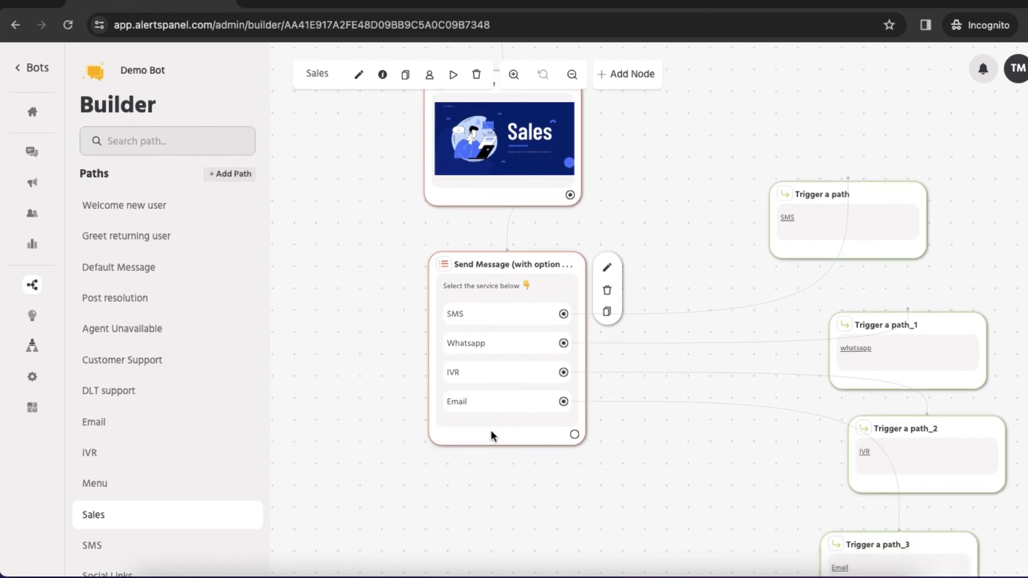
click(609, 268)
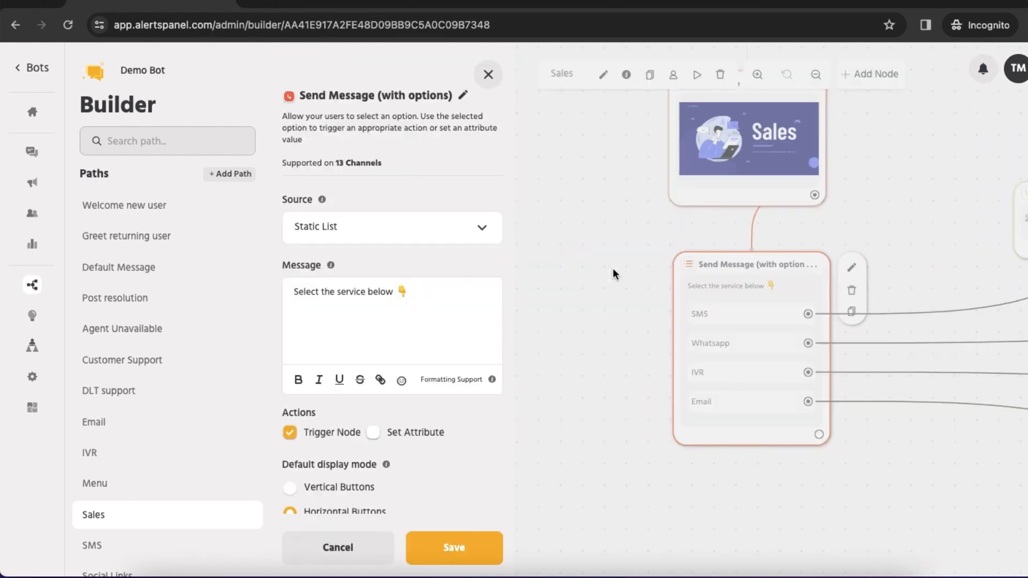
scroll(427, 441, down, 10)
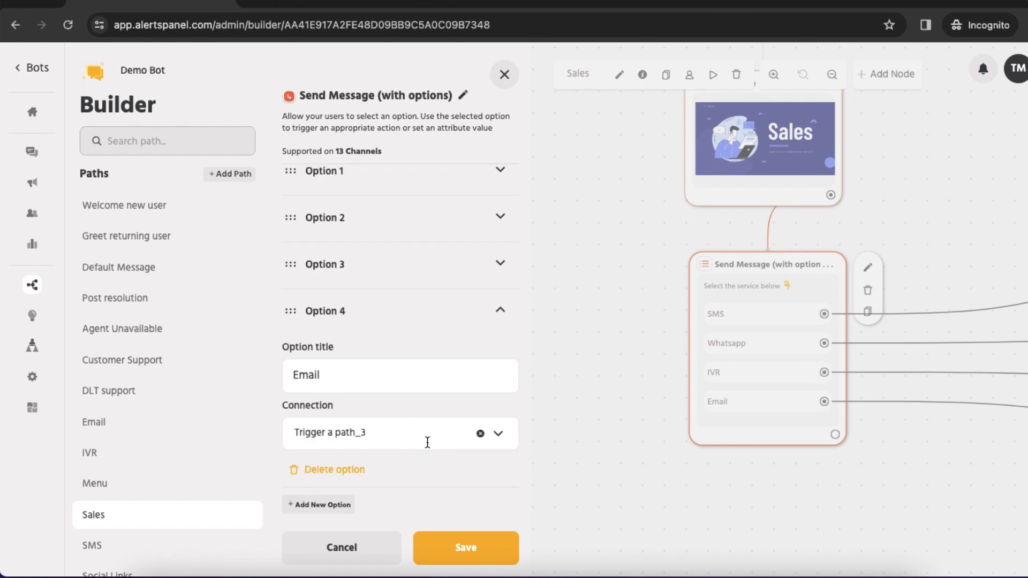
click(326, 508)
click(358, 377)
text(Back to Menu)
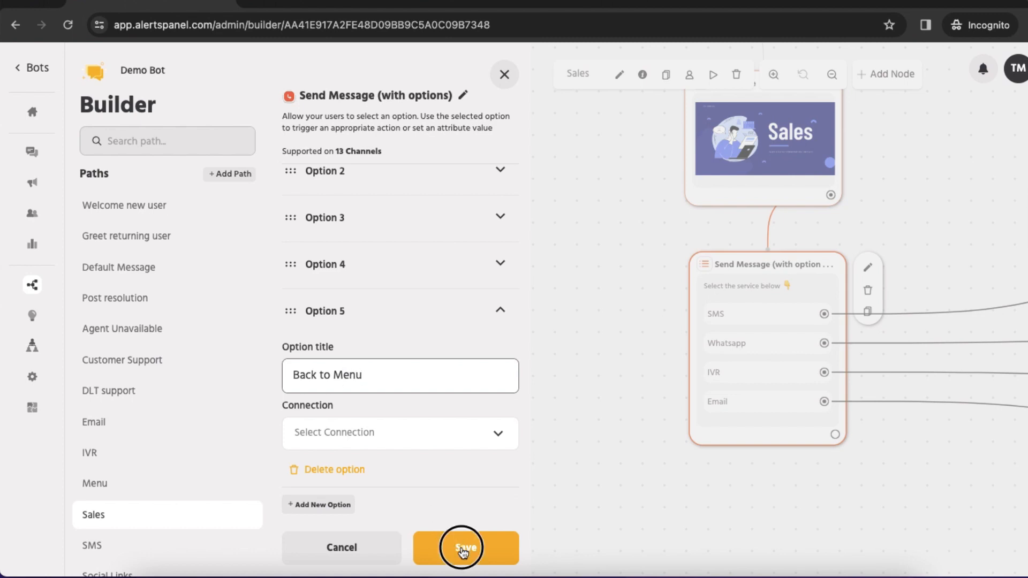
click(464, 549)
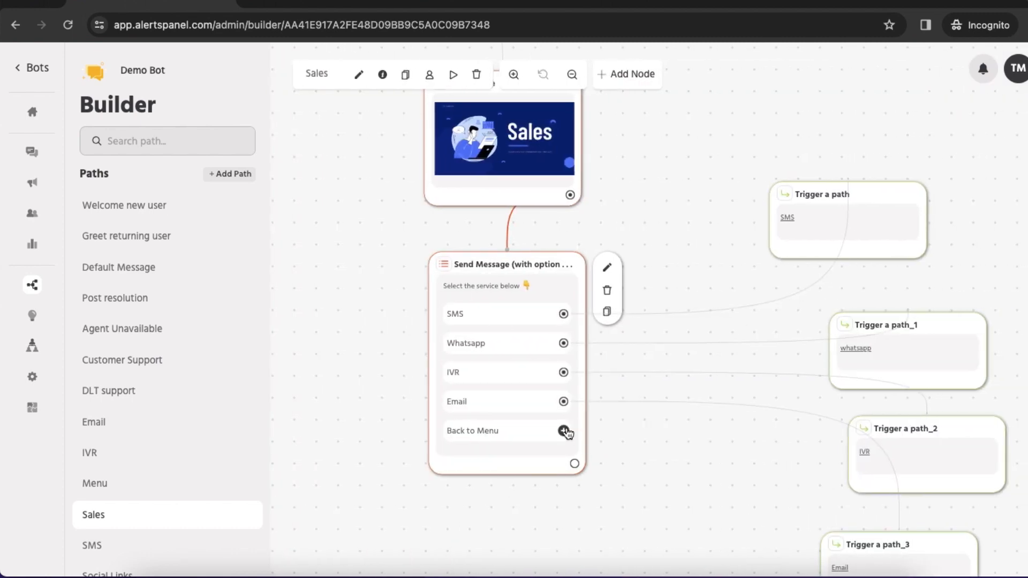
Attach a Trigger a path node leading to the Menu path to the Back to Menu option.
click(566, 432)
scroll(511, 426, down, 5)
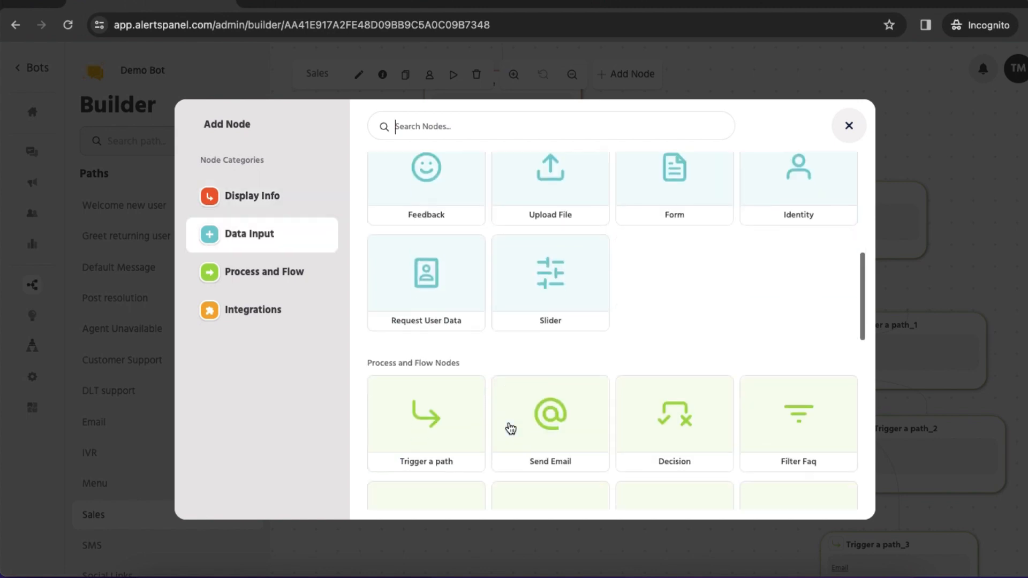
click(435, 411)
click(377, 209)
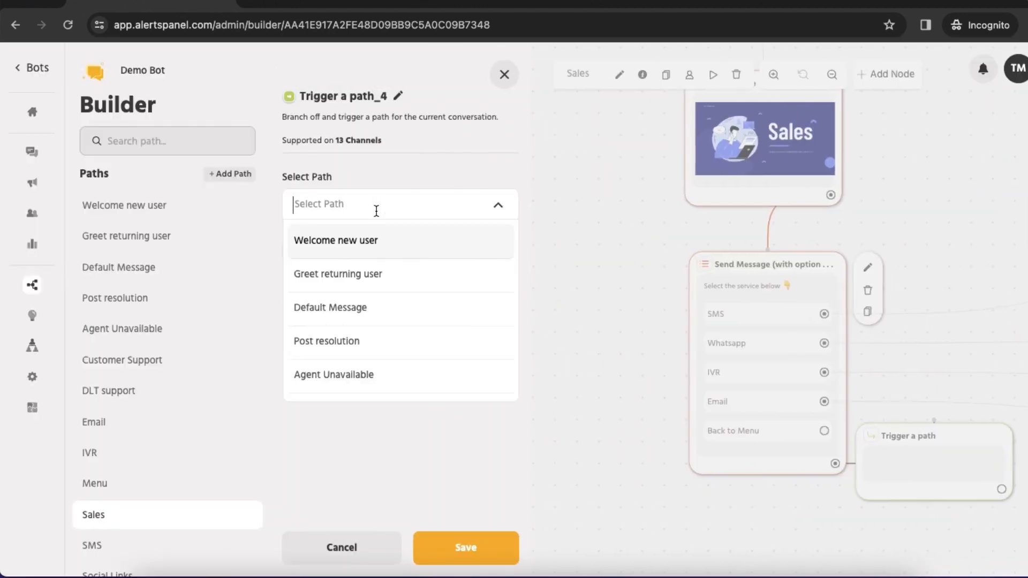
text(menu)
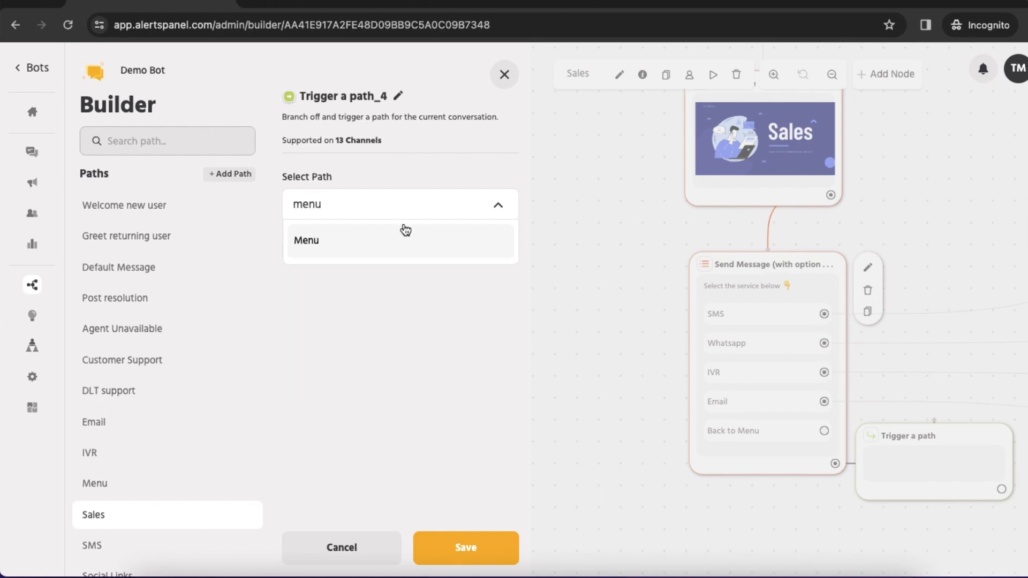
click(406, 239)
click(464, 538)
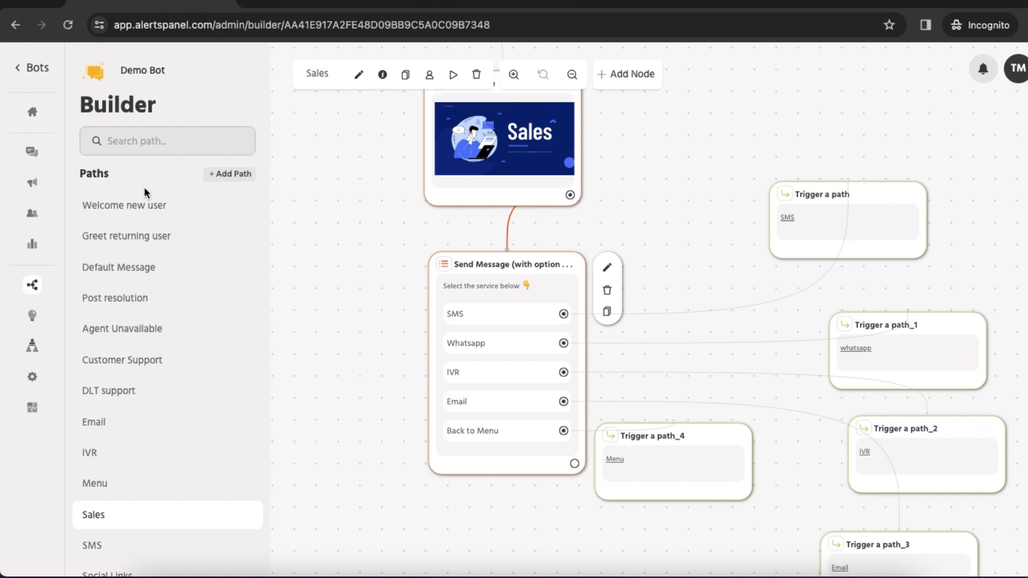
Preview the bot from the Welcome new user path and test Sales, SMS, 25K SMS, Back to Previous and Back to Menu.
click(143, 205)
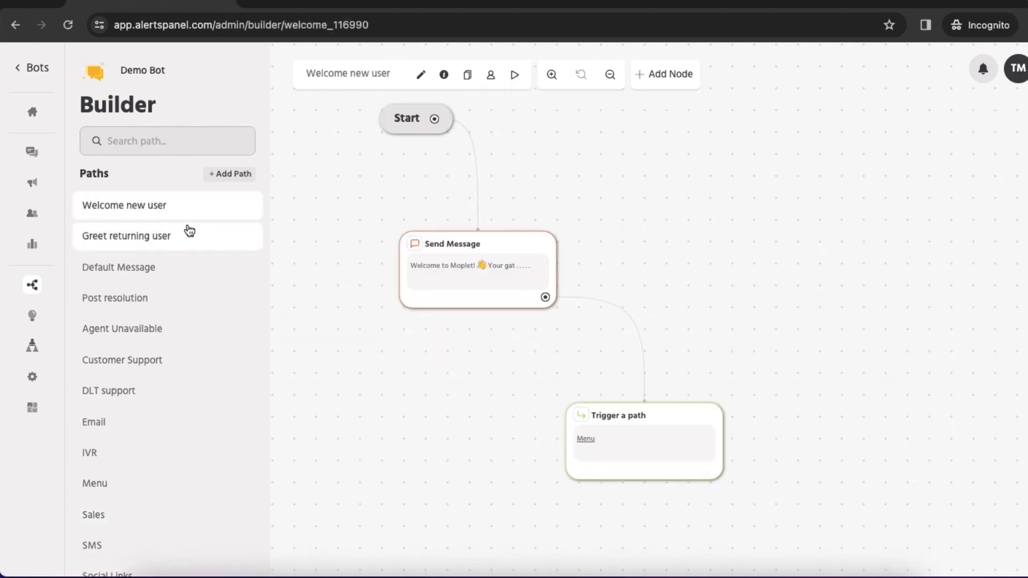
click(514, 75)
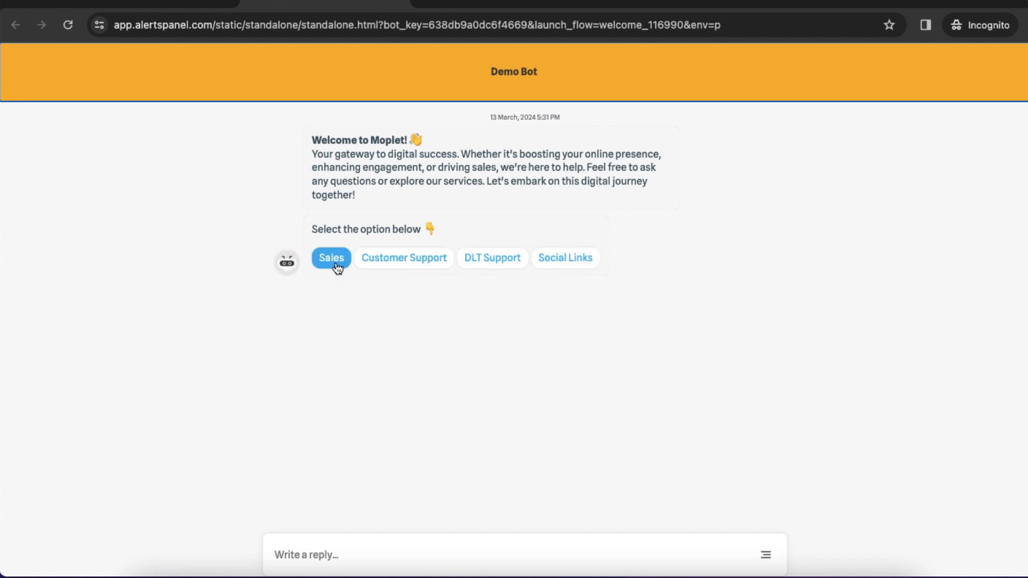
click(336, 262)
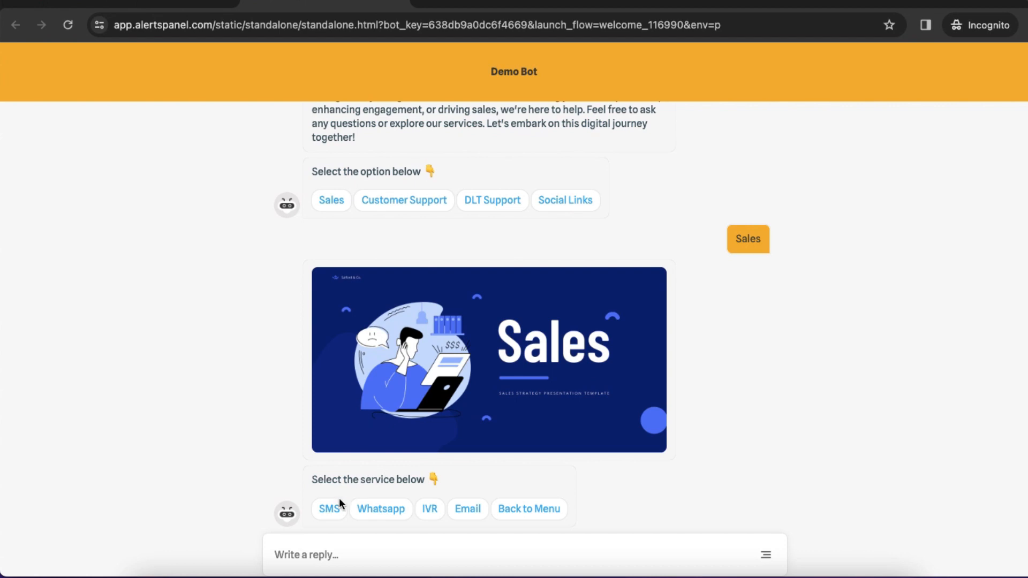
click(332, 511)
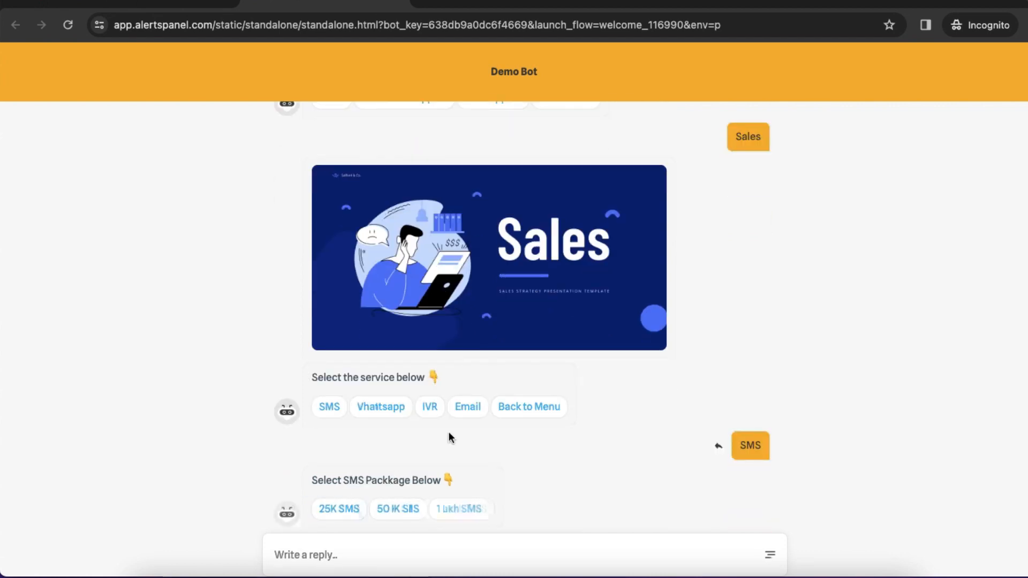
click(338, 509)
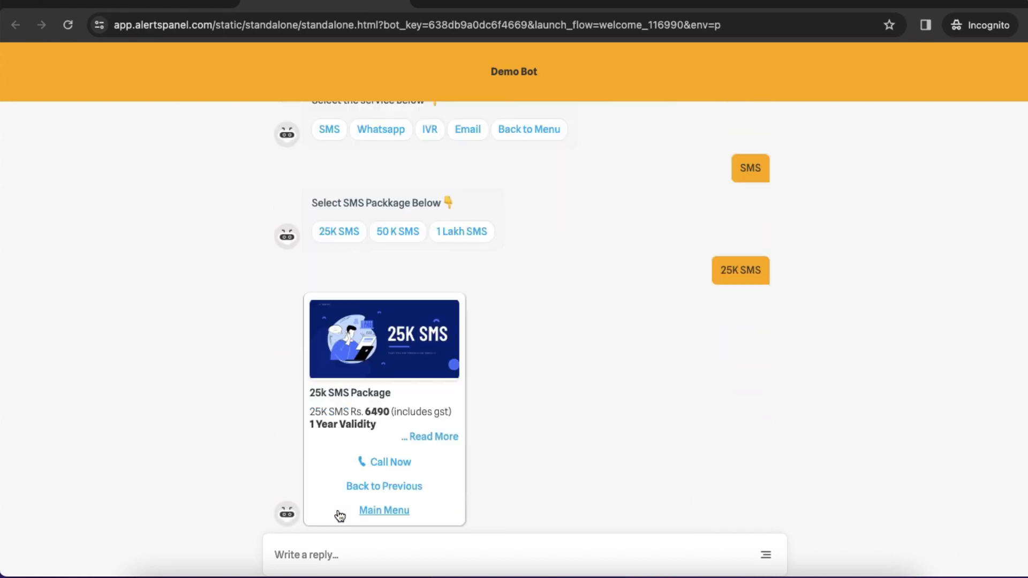
click(397, 489)
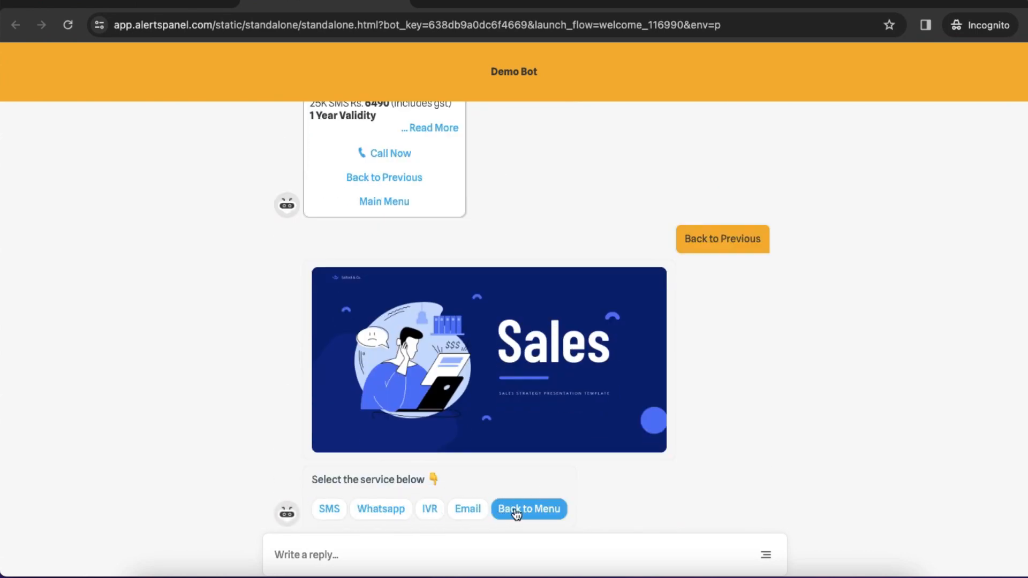
click(539, 514)
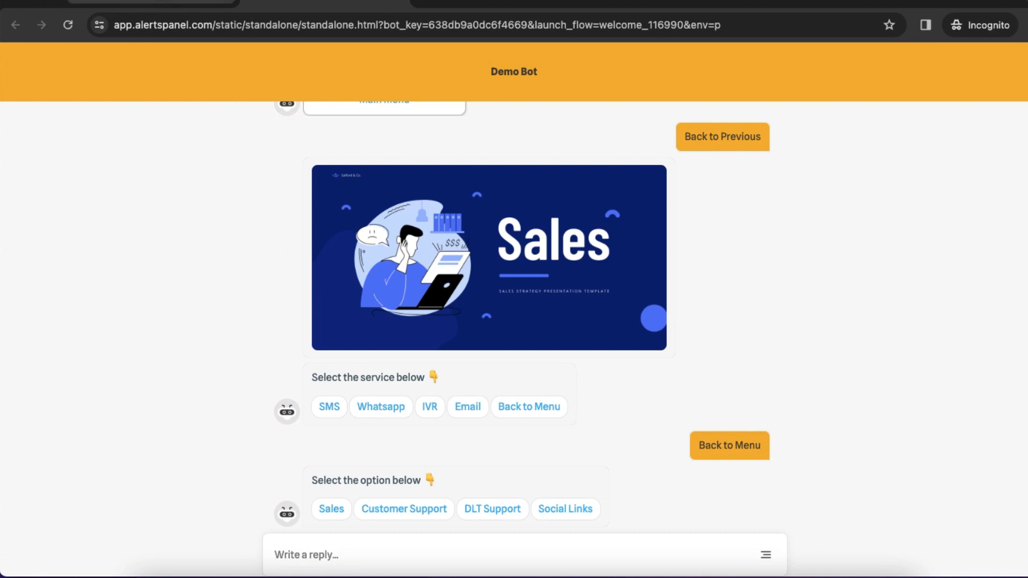
Return to the bot builder and open the Customer Support path.
click(156, 2)
click(185, 205)
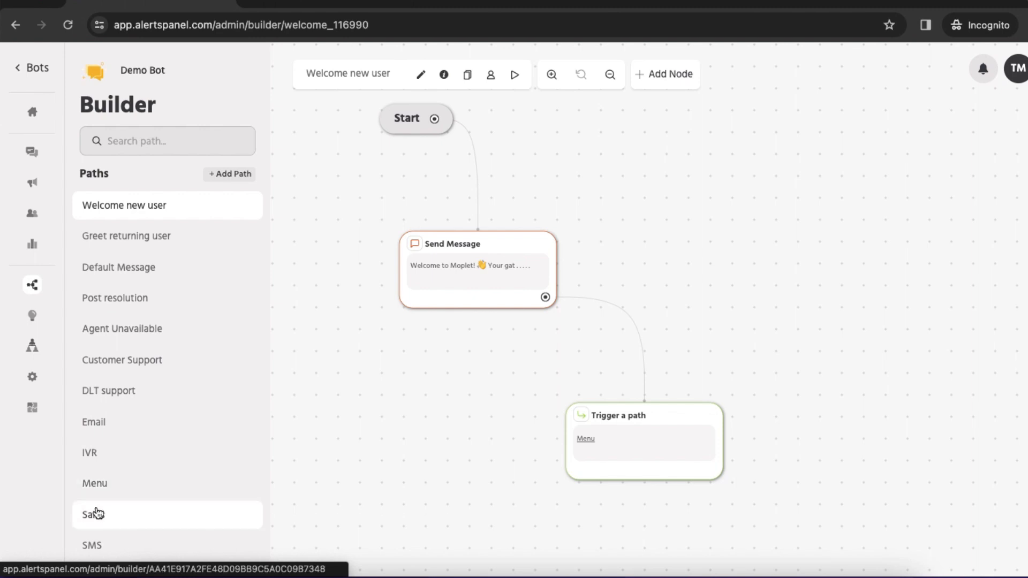
click(146, 361)
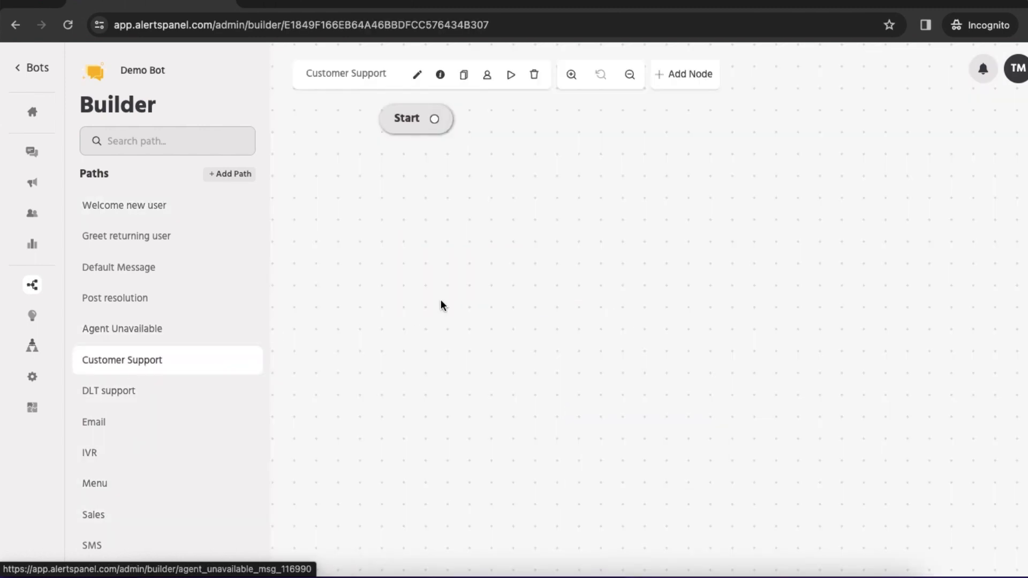
Browse the display, data input, process and integration node types that can be added to the Customer Support path.
click(687, 76)
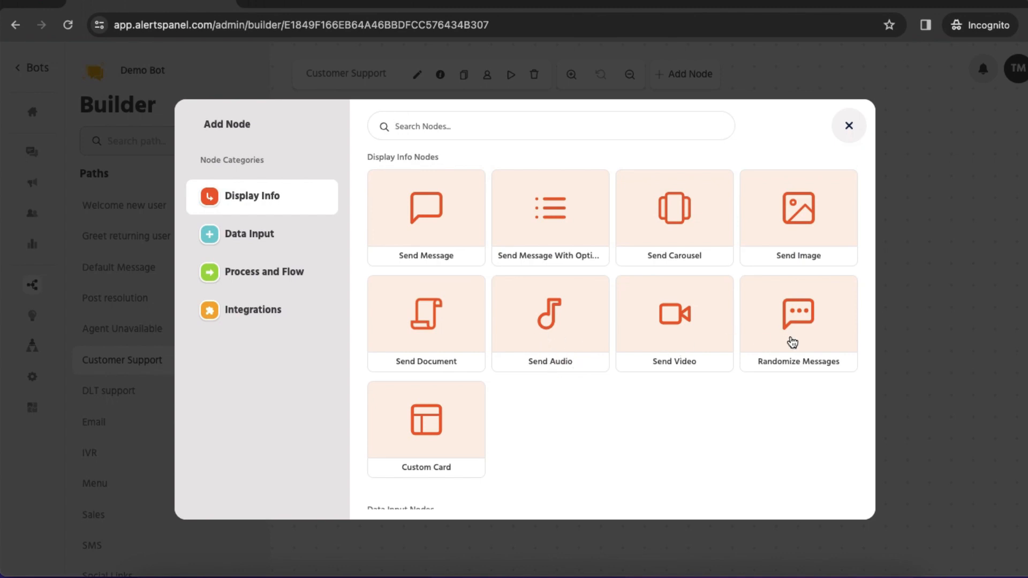
scroll(791, 340, down, 3)
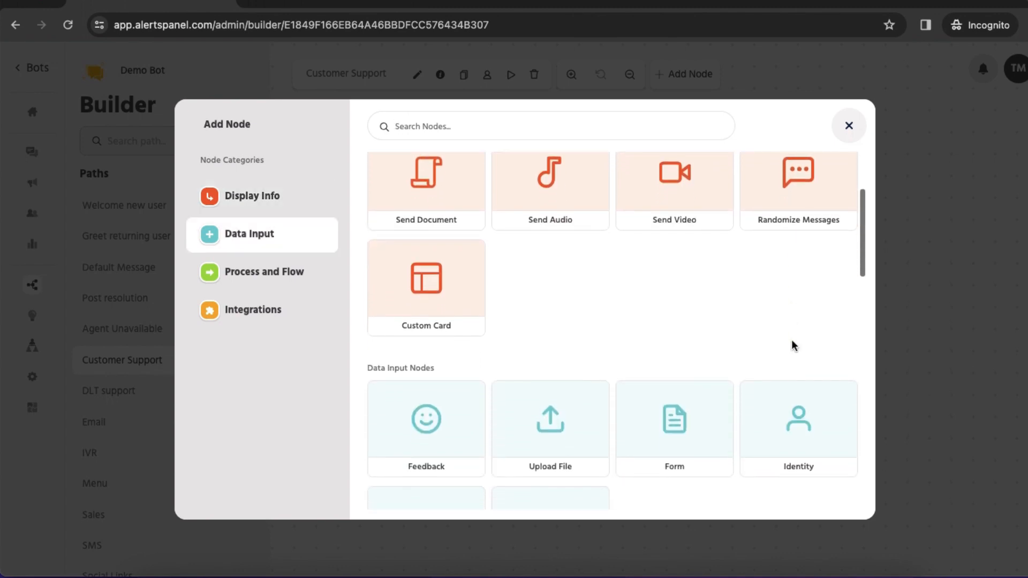
scroll(791, 339, down, 3)
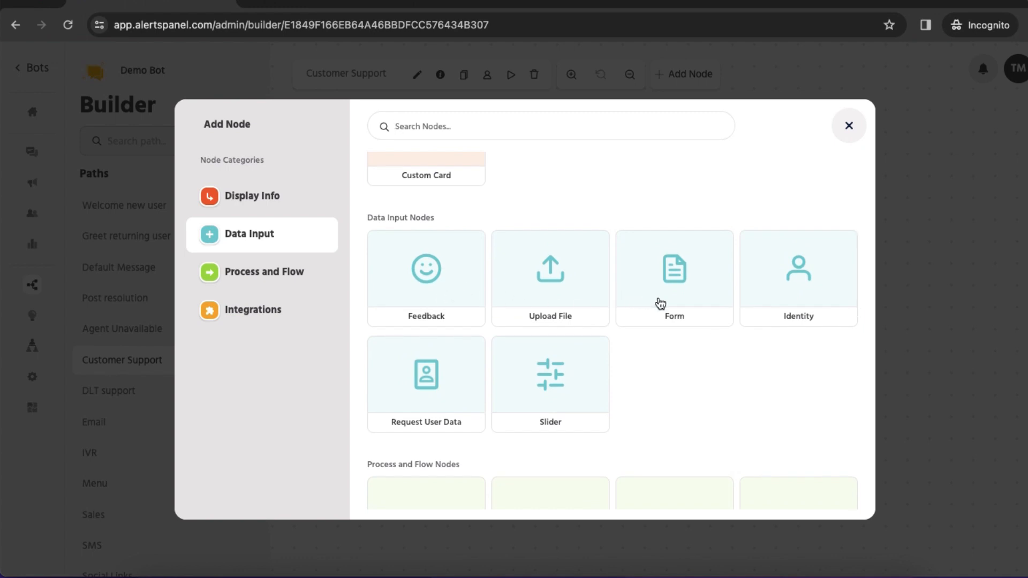
scroll(660, 304, down, 1)
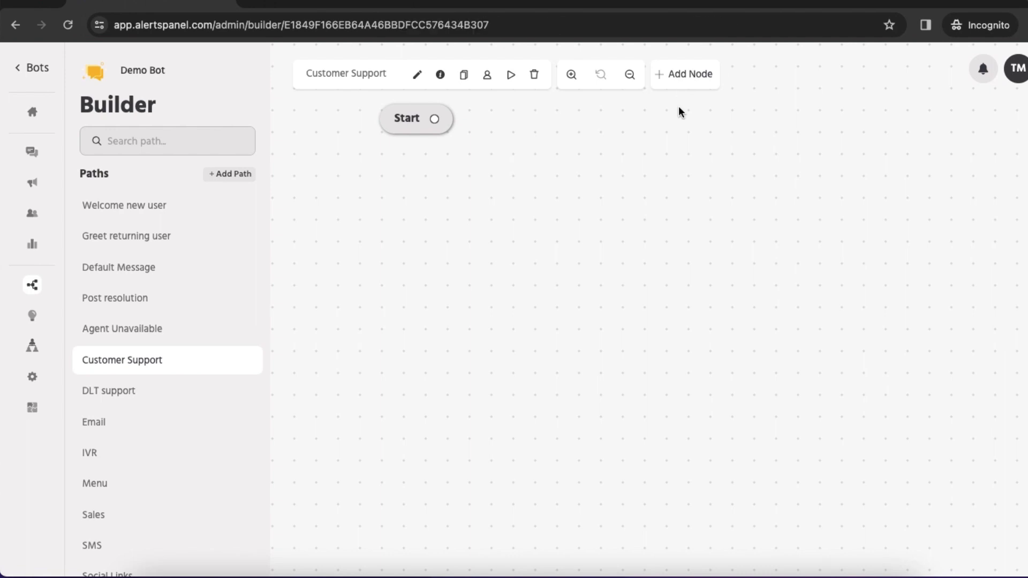
click(685, 74)
scroll(650, 311, down, 5)
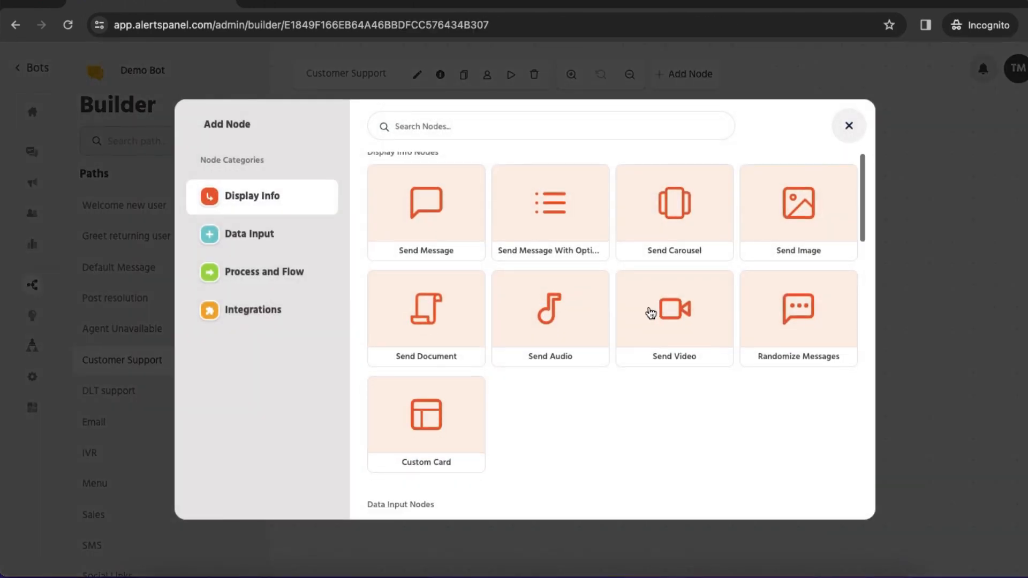
scroll(650, 312, down, 10)
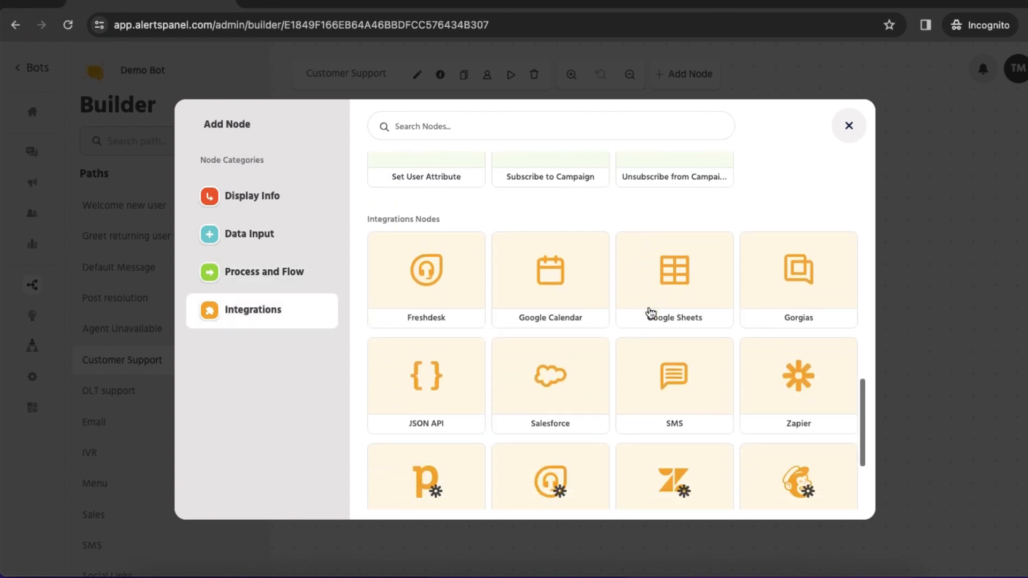
scroll(651, 313, down, 2)
scroll(649, 311, up, 10)
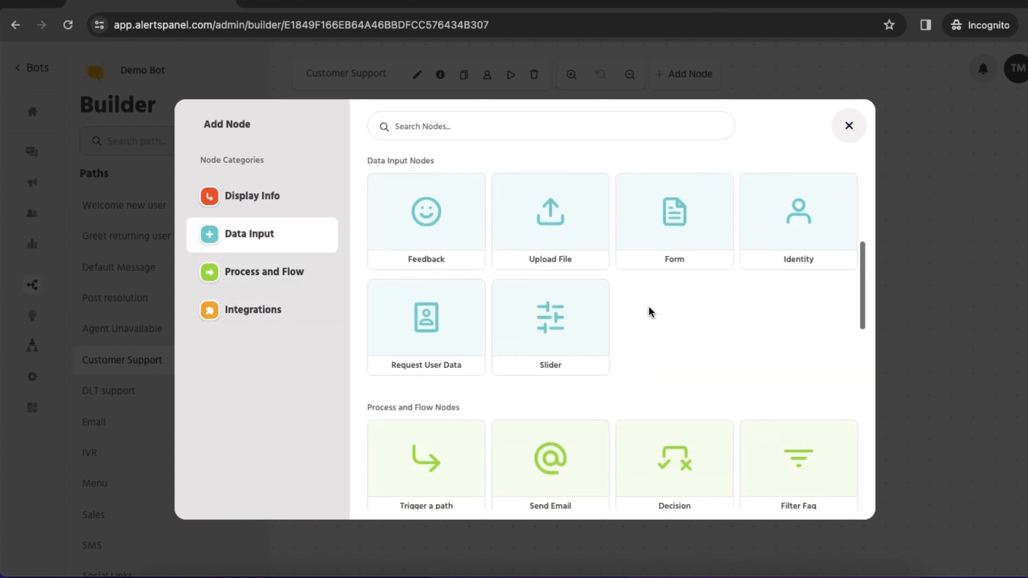